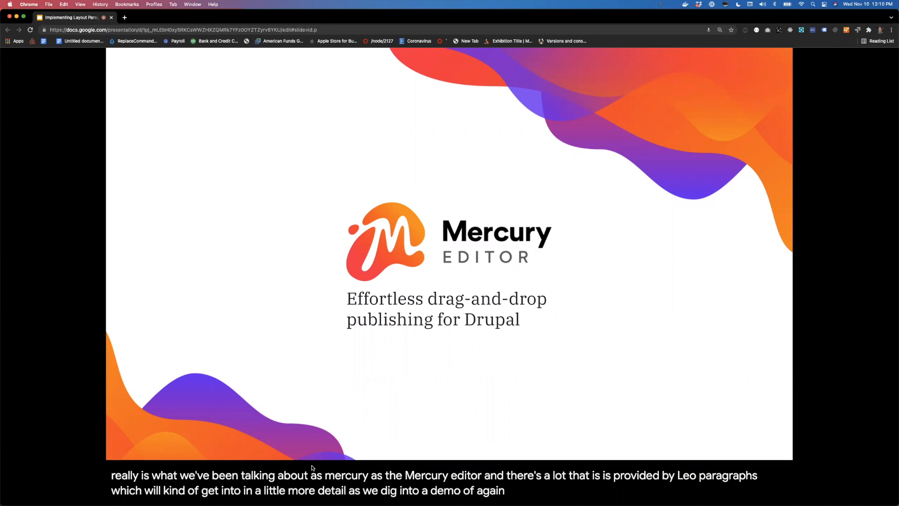
Step: Advance the presentation to the Demo slide and switch to the browser tab showing the Aten Design Group homepage
{"action": "key", "text": "Right"}
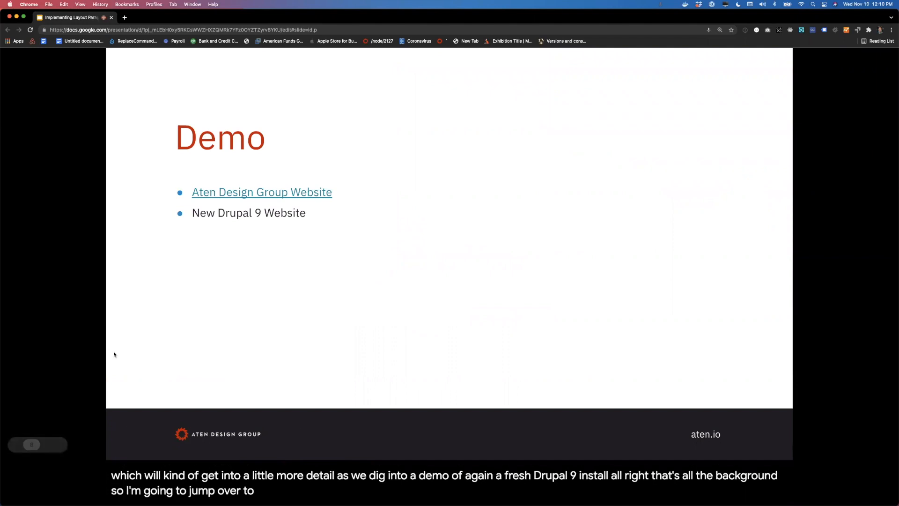
{"action": "left_click", "coordinate": [56, 316]}
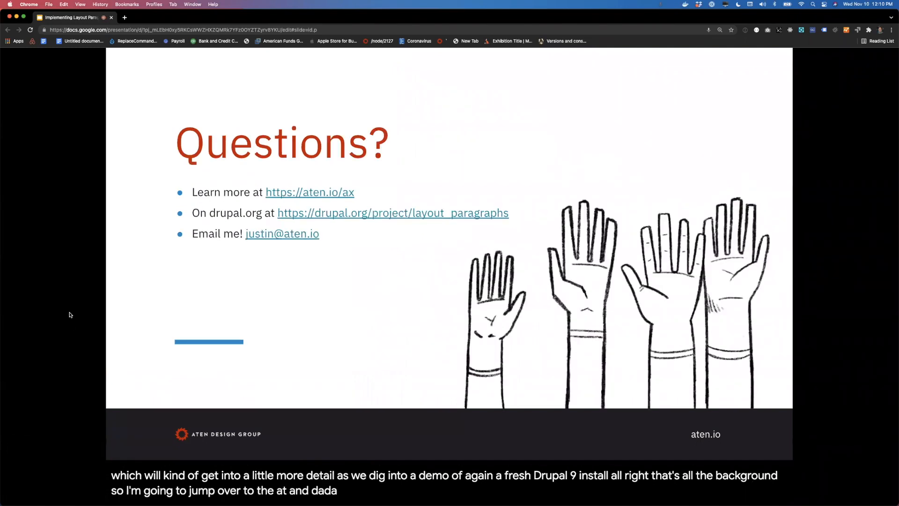
{"action": "key", "text": "Left"}
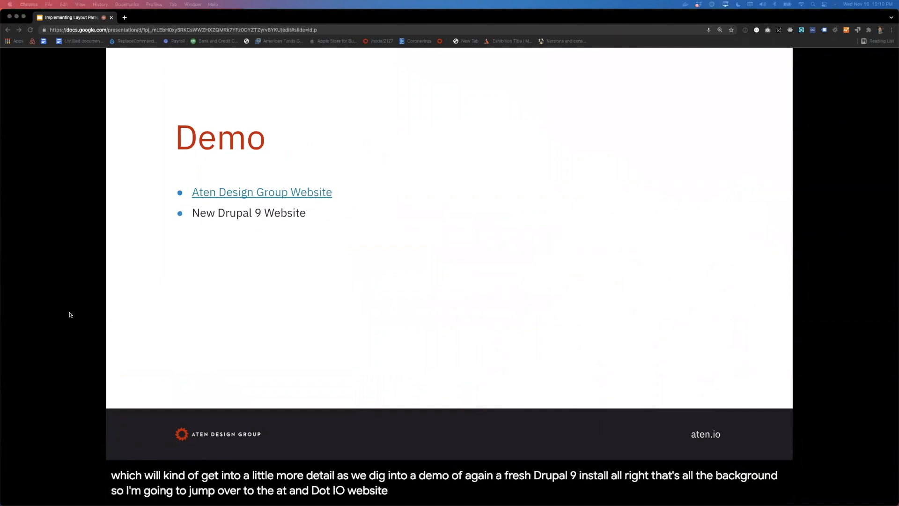
{"action": "key", "text": "super+grave"}
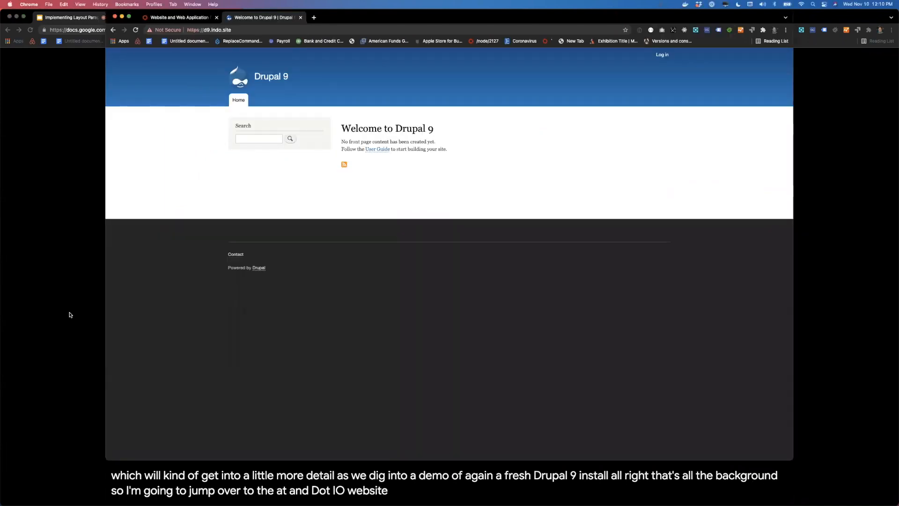
{"action": "key", "text": "ctrl+shift+Tab"}
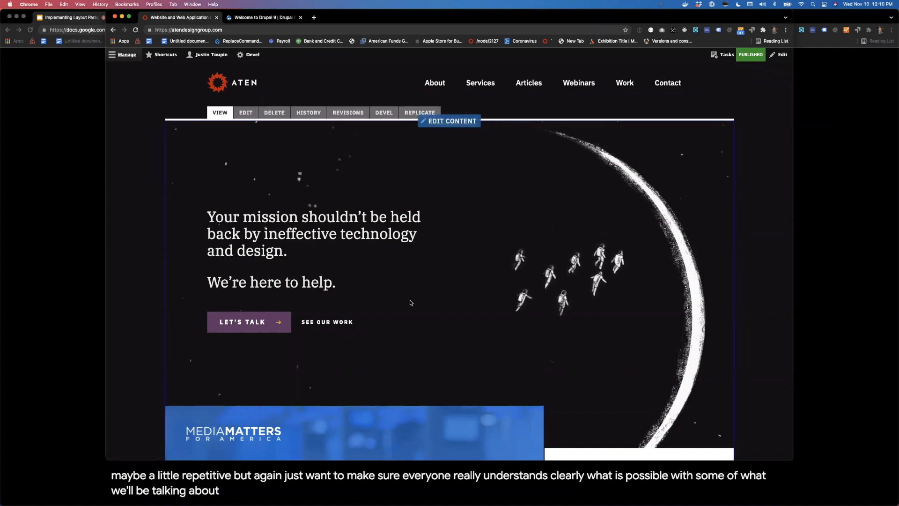
Step: Open the Aten website's About page and examine how its text and image layouts vary down the page
{"action": "scroll", "coordinate": [410, 302], "scroll_direction": "down", "scroll_amount": 5}
{"action": "scroll", "coordinate": [409, 300], "scroll_direction": "up", "scroll_amount": 5}
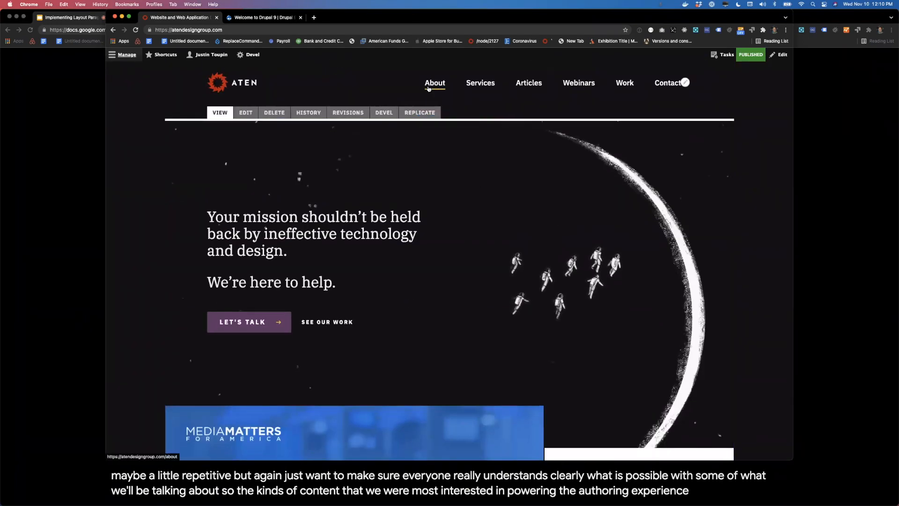
{"action": "left_click", "coordinate": [428, 87]}
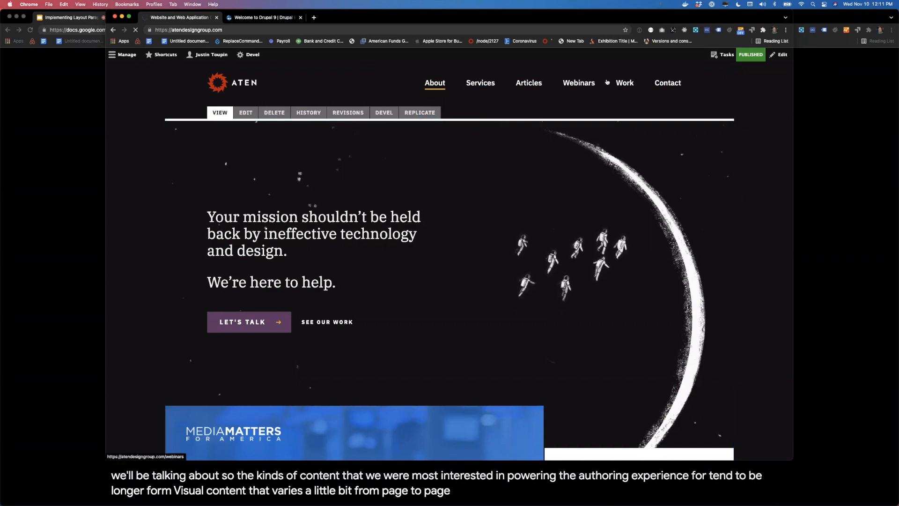
{"action": "left_click", "coordinate": [427, 89]}
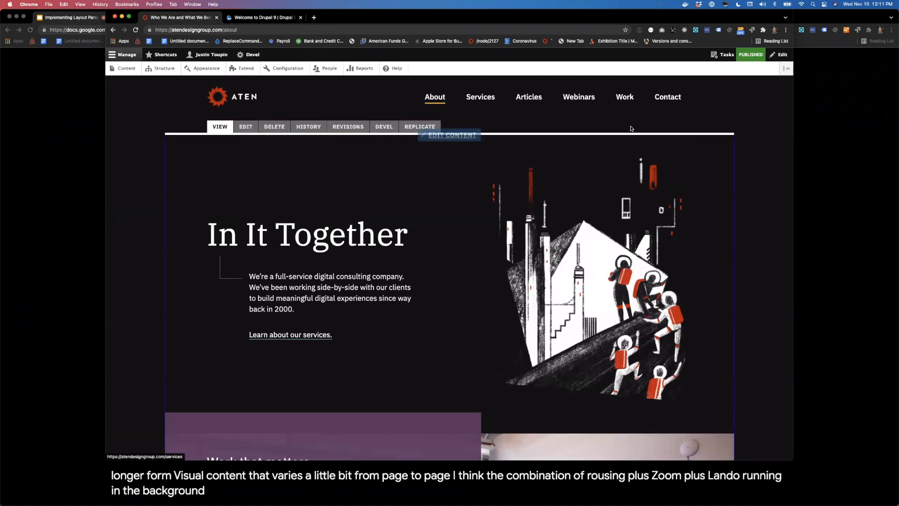
{"action": "scroll", "coordinate": [492, 139], "scroll_direction": "down", "scroll_amount": 4}
{"action": "scroll", "coordinate": [491, 139], "scroll_direction": "down", "scroll_amount": 12}
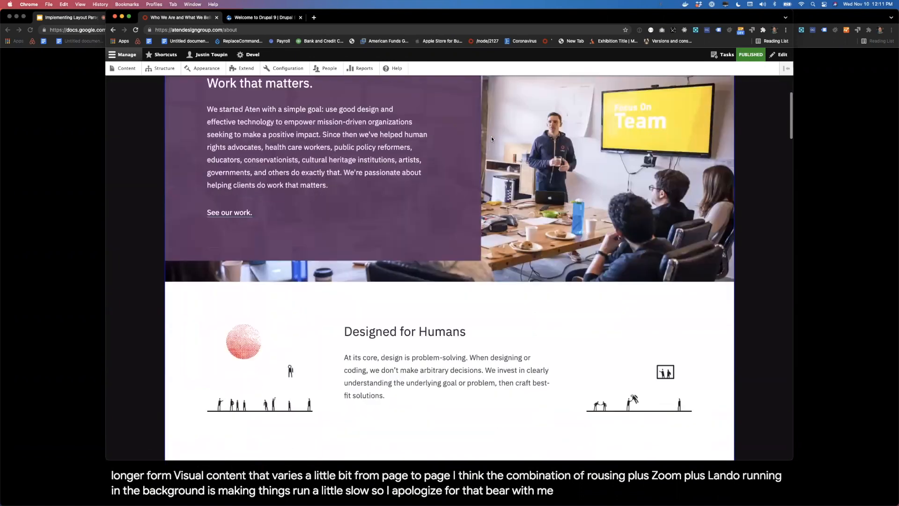
{"action": "scroll", "coordinate": [491, 139], "scroll_direction": "up", "scroll_amount": 3}
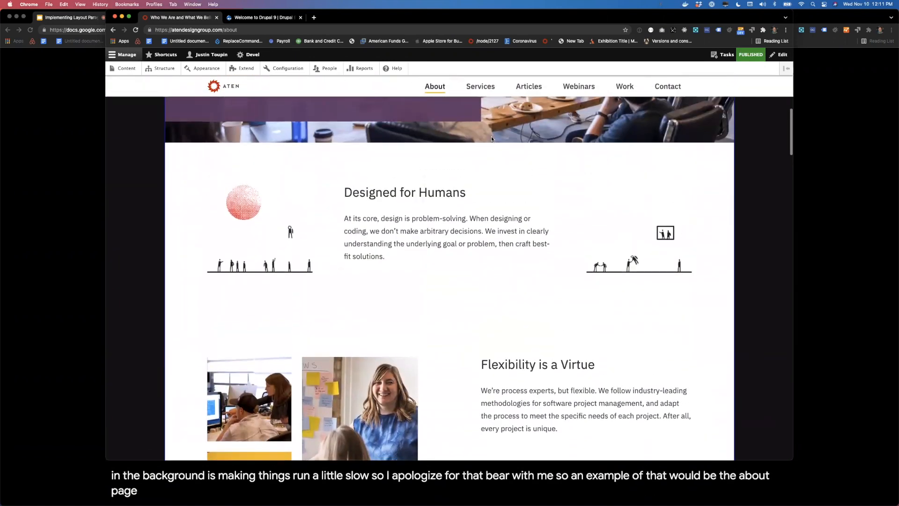
{"action": "scroll", "coordinate": [510, 214], "scroll_direction": "down", "scroll_amount": 5}
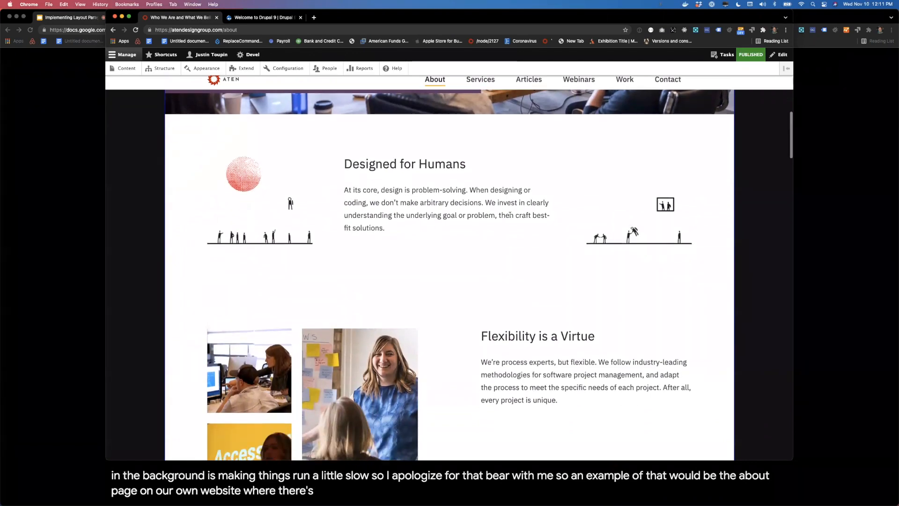
{"action": "scroll", "coordinate": [509, 215], "scroll_direction": "down", "scroll_amount": 13}
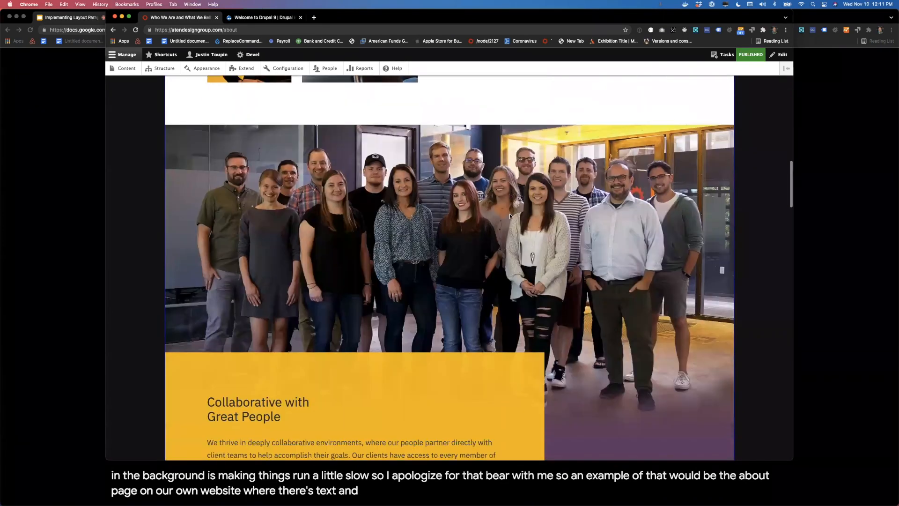
{"action": "scroll", "coordinate": [511, 216], "scroll_direction": "down", "scroll_amount": 8}
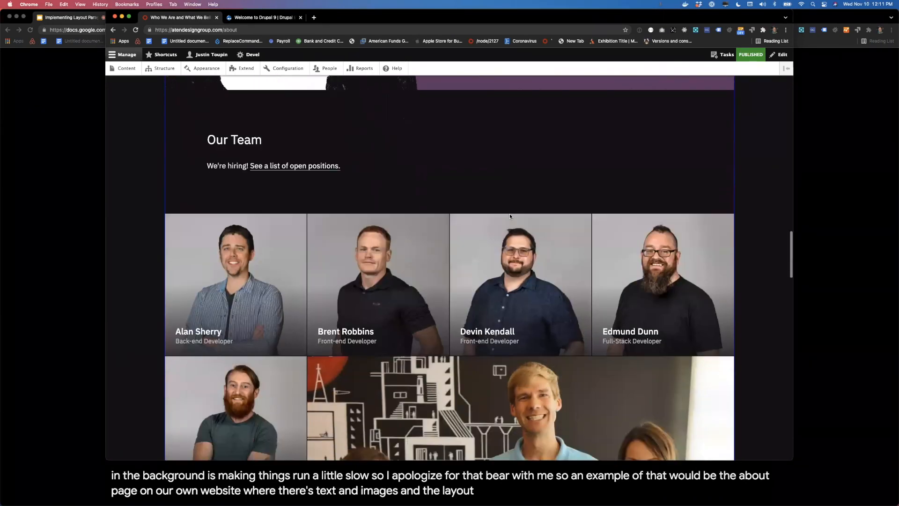
{"action": "scroll", "coordinate": [532, 136], "scroll_direction": "up", "scroll_amount": 20}
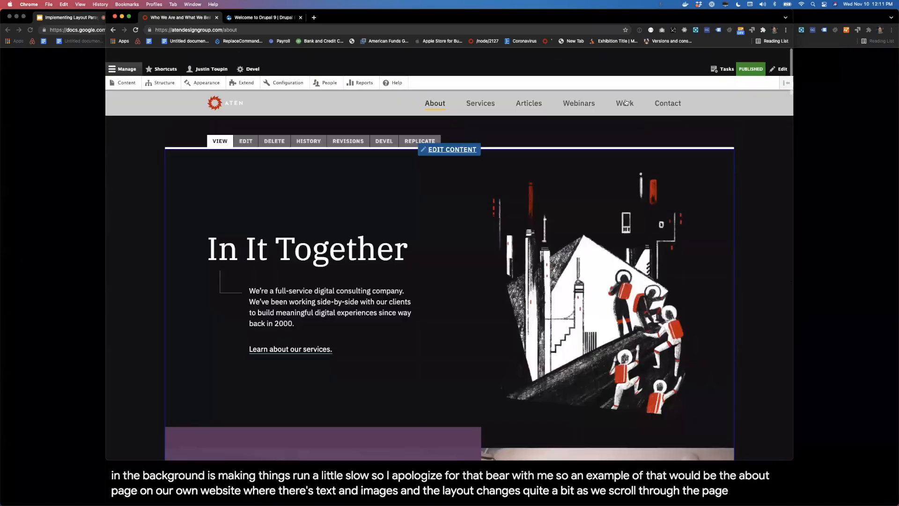
Step: Open the Work page and look over the layout of its featured case studies
{"action": "left_click", "coordinate": [625, 103]}
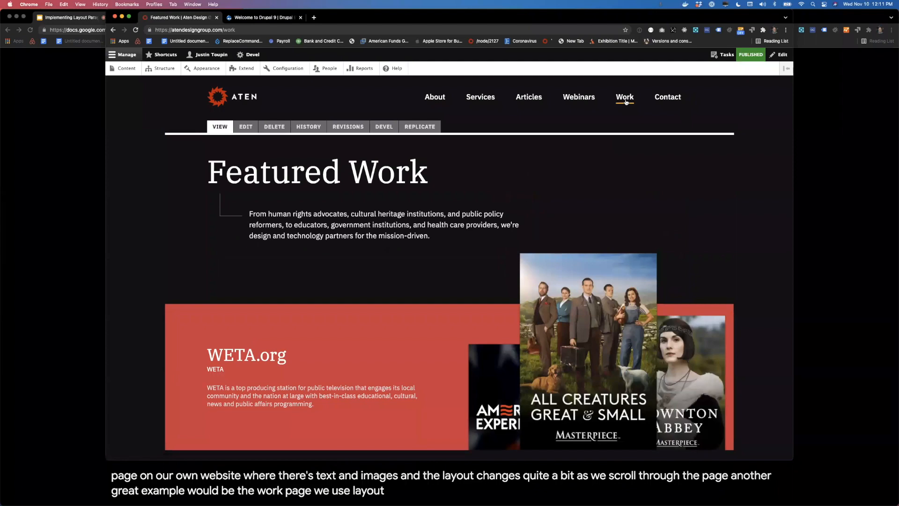
{"action": "scroll", "coordinate": [726, 204], "scroll_direction": "down", "scroll_amount": 7}
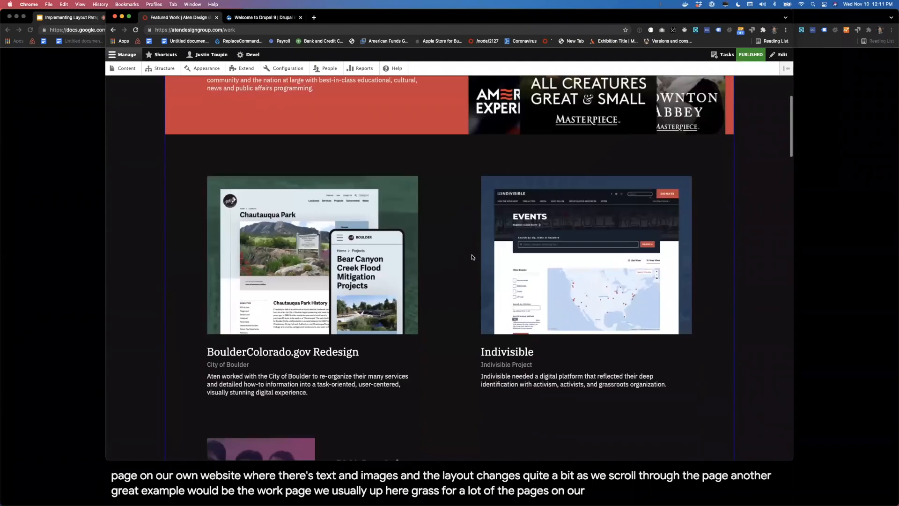
{"action": "scroll", "coordinate": [473, 256], "scroll_direction": "down", "scroll_amount": 7}
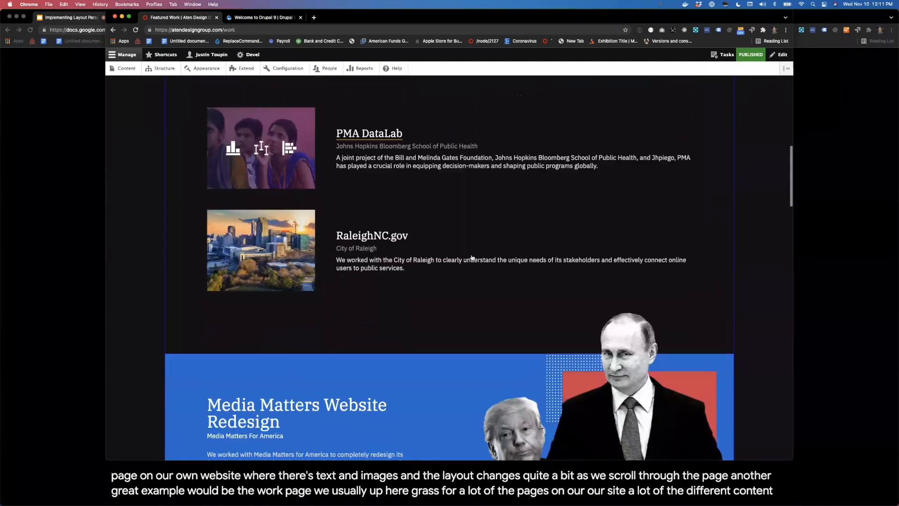
{"action": "scroll", "coordinate": [472, 257], "scroll_direction": "up", "scroll_amount": 11}
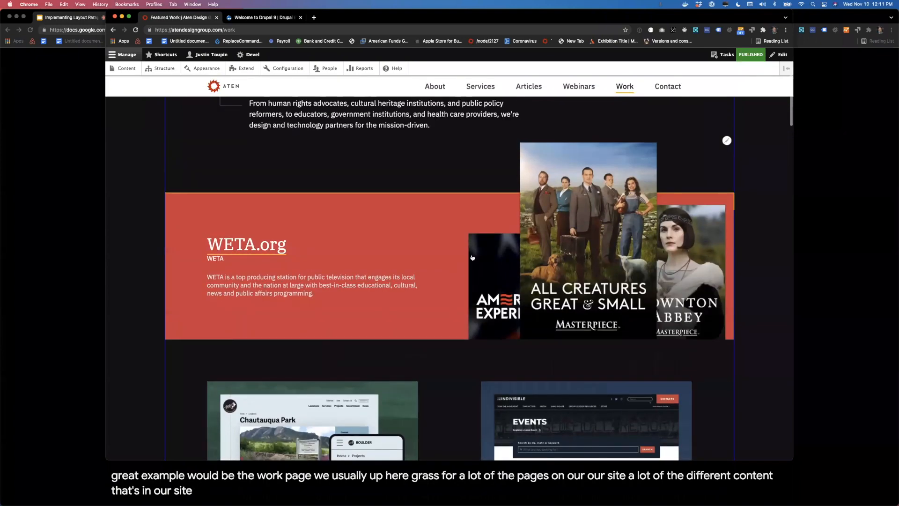
{"action": "scroll", "coordinate": [472, 256], "scroll_direction": "down", "scroll_amount": 4}
{"action": "scroll", "coordinate": [473, 257], "scroll_direction": "up", "scroll_amount": 5}
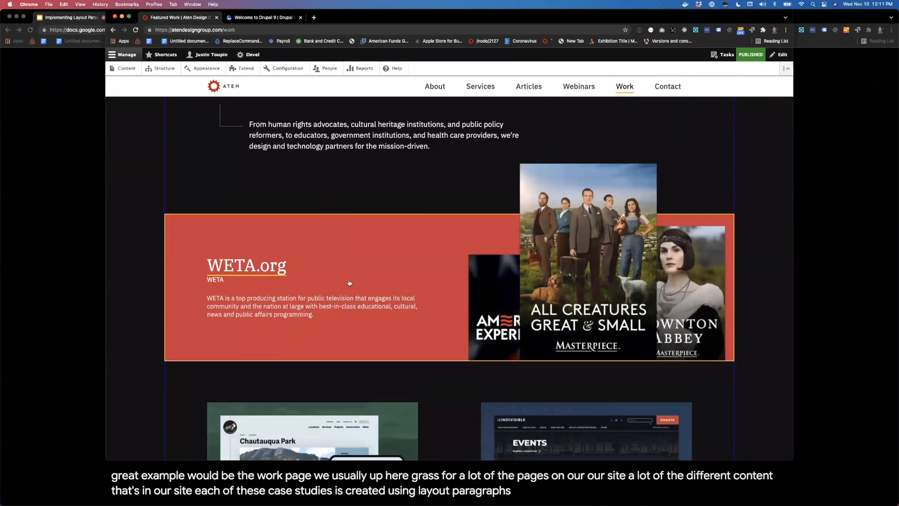
Step: Open the WETA.org case study in a new tab and examine its mix of text, images and gallery slides
{"action": "left_click", "coordinate": [349, 283], "text": "super"}
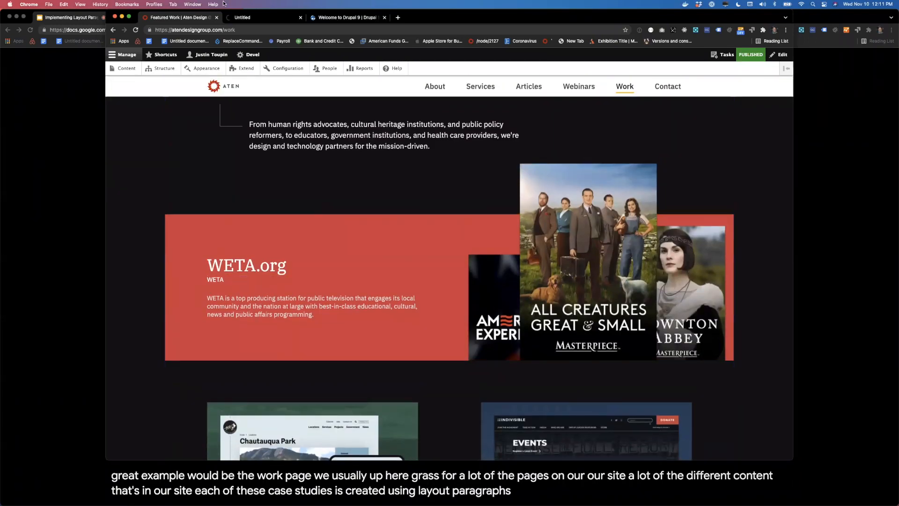
{"action": "left_click", "coordinate": [248, 19]}
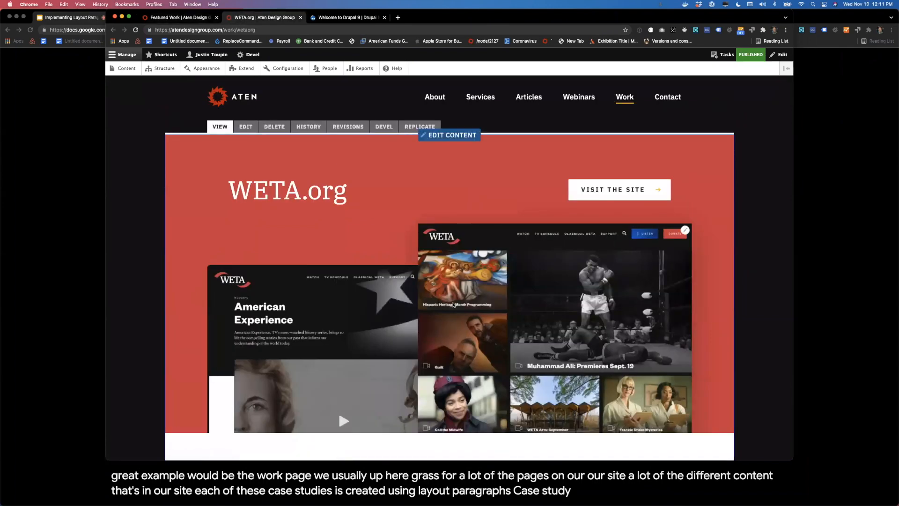
{"action": "scroll", "coordinate": [760, 237], "scroll_direction": "down", "scroll_amount": 5}
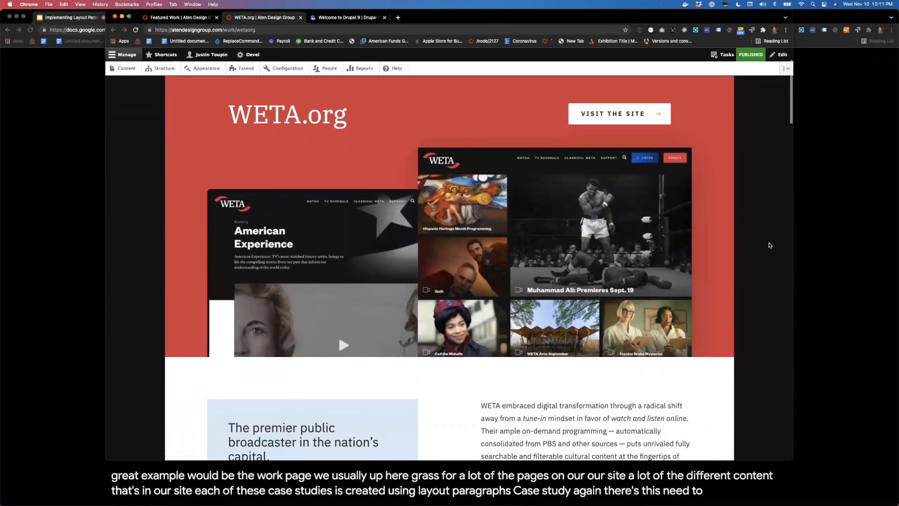
{"action": "scroll", "coordinate": [770, 245], "scroll_direction": "down", "scroll_amount": 15}
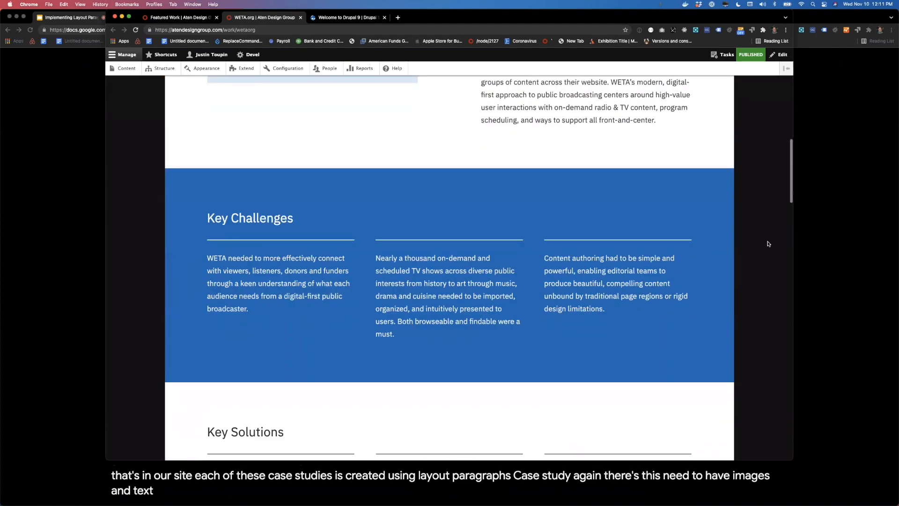
{"action": "scroll", "coordinate": [768, 225], "scroll_direction": "down", "scroll_amount": 6}
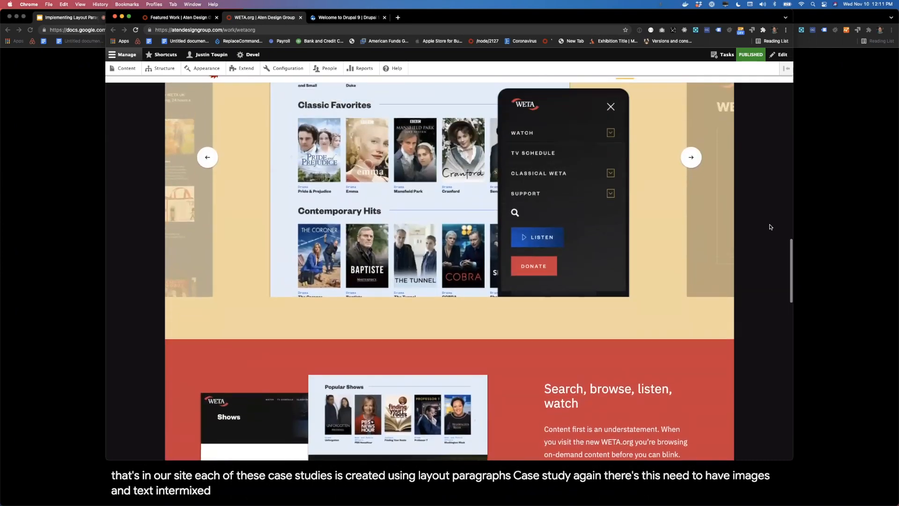
{"action": "scroll", "coordinate": [768, 225], "scroll_direction": "up", "scroll_amount": 2}
{"action": "left_click", "coordinate": [685, 244]}
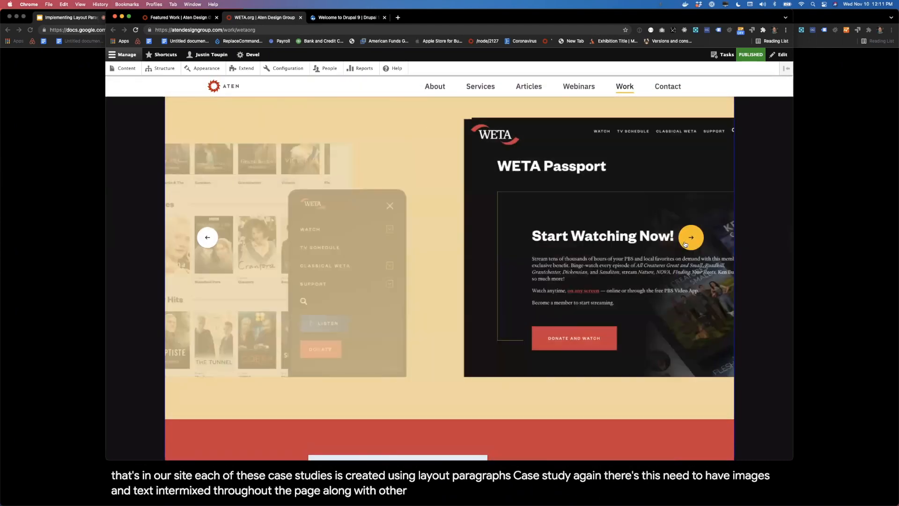
{"action": "left_click", "coordinate": [685, 244]}
{"action": "scroll", "coordinate": [684, 243], "scroll_direction": "down", "scroll_amount": 7}
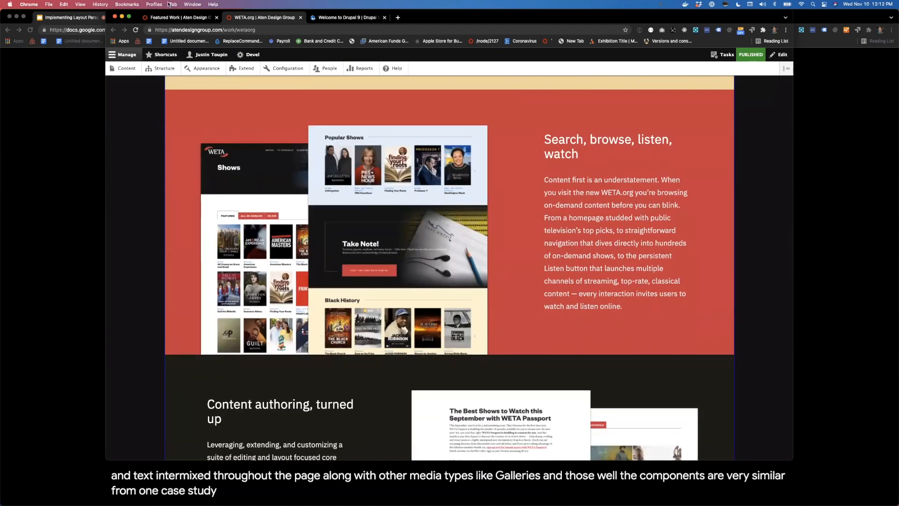
Step: Open the Intercept case study from the Featured Work page and examine how its content sections are structured
{"action": "left_click", "coordinate": [169, 18]}
{"action": "scroll", "coordinate": [198, 243], "scroll_direction": "down", "scroll_amount": 4}
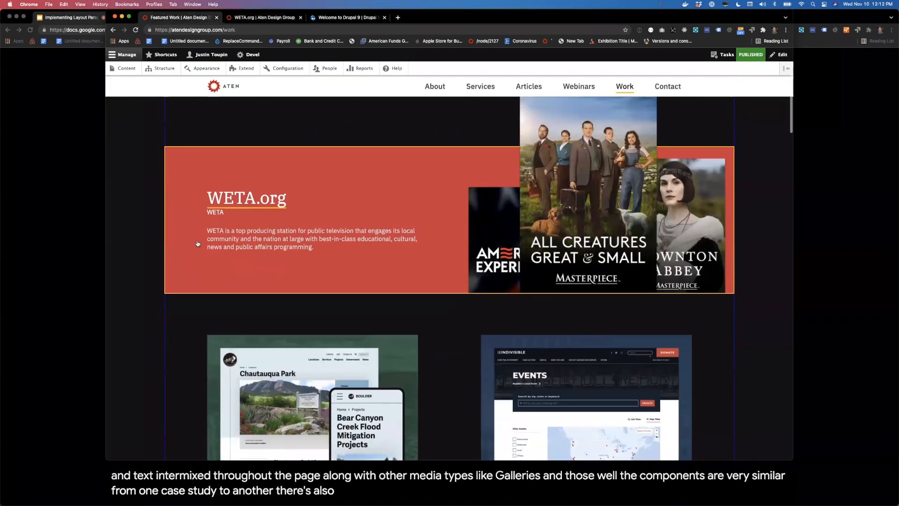
{"action": "scroll", "coordinate": [197, 243], "scroll_direction": "down", "scroll_amount": 10}
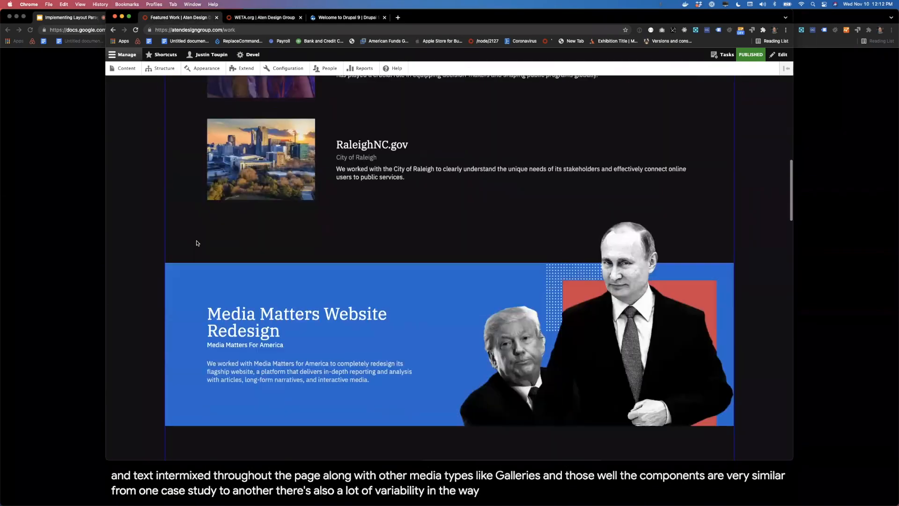
{"action": "scroll", "coordinate": [331, 250], "scroll_direction": "down", "scroll_amount": 6}
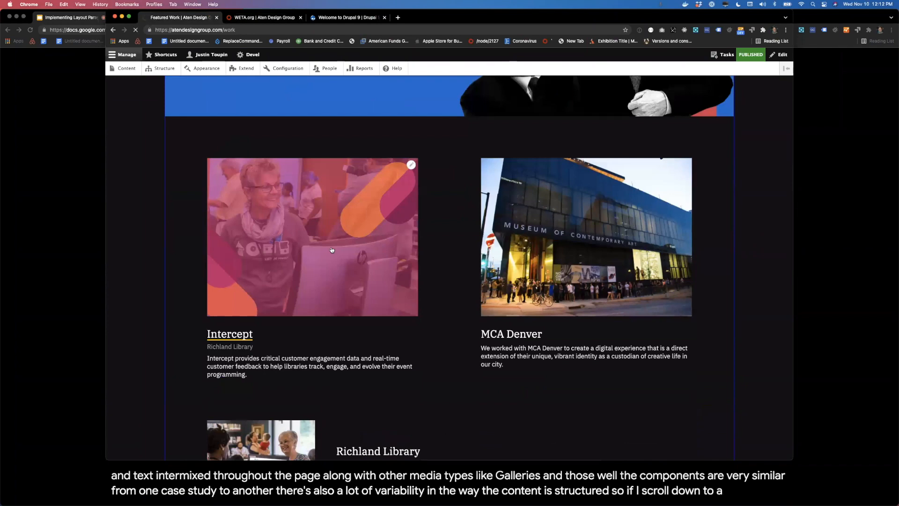
{"action": "left_click", "coordinate": [331, 250]}
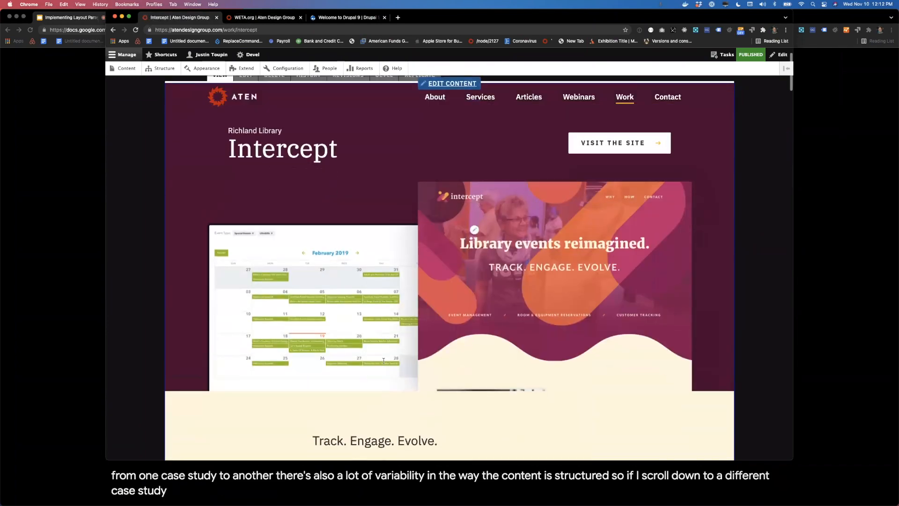
{"action": "scroll", "coordinate": [383, 363], "scroll_direction": "down", "scroll_amount": 3}
{"action": "scroll", "coordinate": [384, 363], "scroll_direction": "down", "scroll_amount": 10}
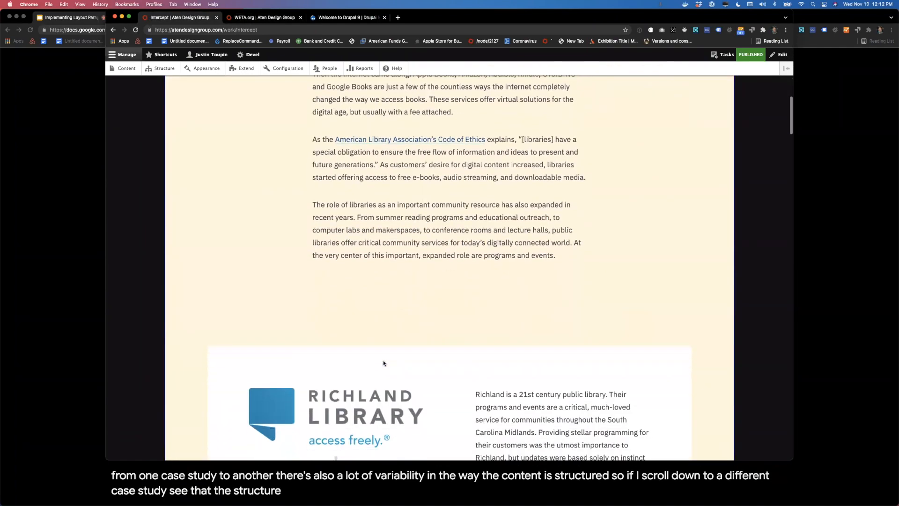
{"action": "scroll", "coordinate": [383, 362], "scroll_direction": "down", "scroll_amount": 8}
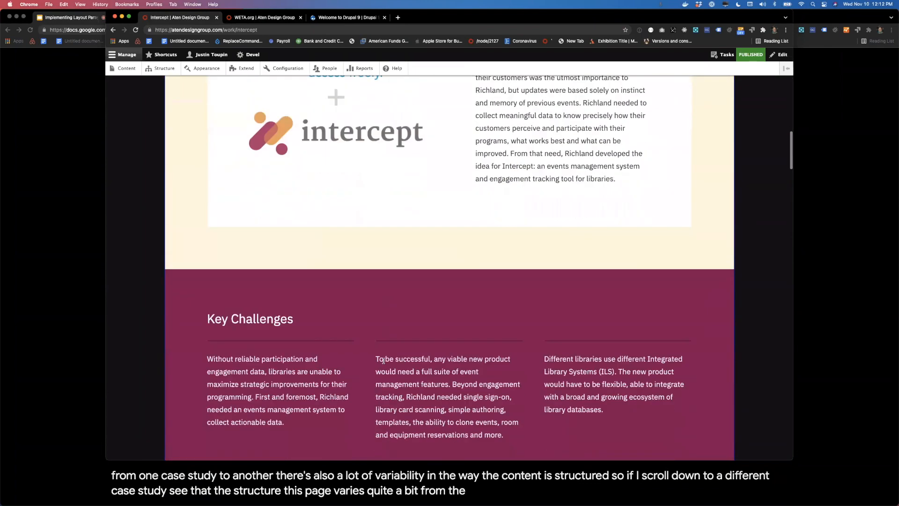
{"action": "scroll", "coordinate": [383, 362], "scroll_direction": "down", "scroll_amount": 6}
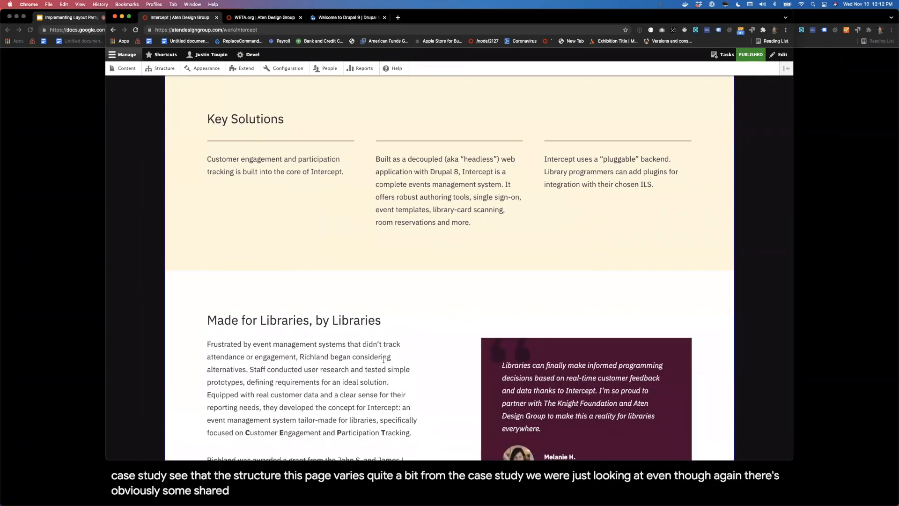
{"action": "scroll", "coordinate": [384, 359], "scroll_direction": "down", "scroll_amount": 5}
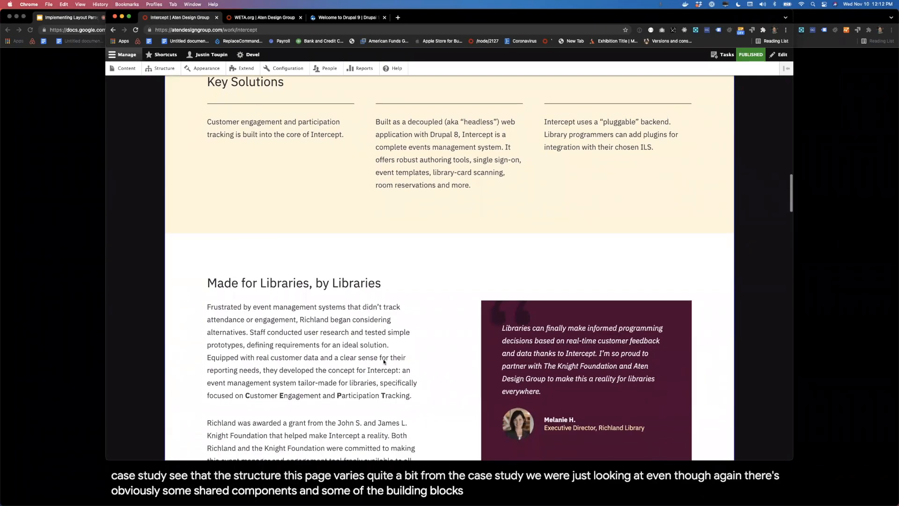
{"action": "scroll", "coordinate": [383, 360], "scroll_direction": "down", "scroll_amount": 20}
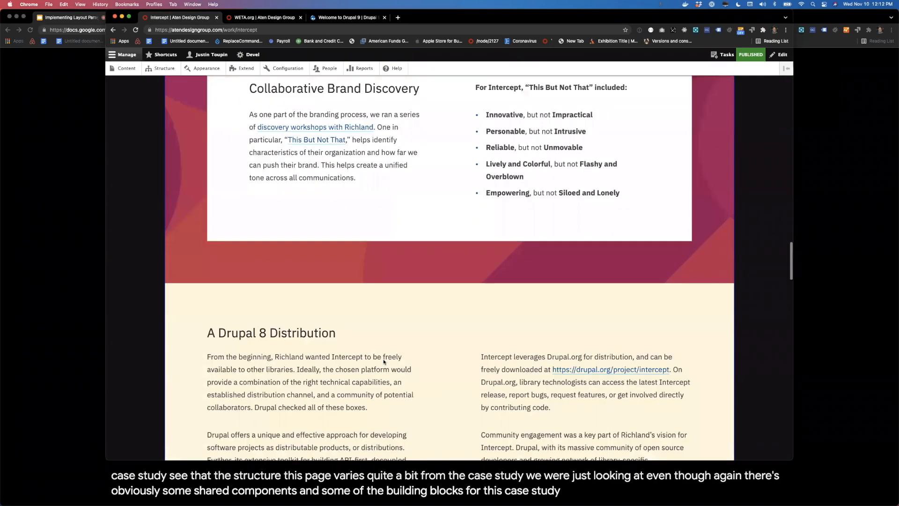
Step: Look through the Intercept case study's remaining sections, from Collaborative Brand Discovery to the feature rows, and return to its start
{"action": "scroll", "coordinate": [383, 360], "scroll_direction": "down", "scroll_amount": 15}
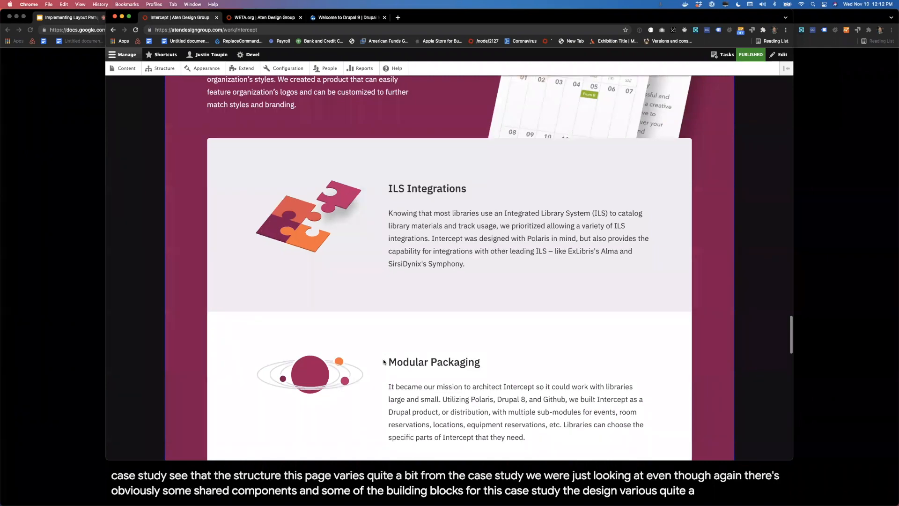
{"action": "scroll", "coordinate": [380, 354], "scroll_direction": "down", "scroll_amount": 6}
{"action": "scroll", "coordinate": [393, 253], "scroll_direction": "up", "scroll_amount": 20}
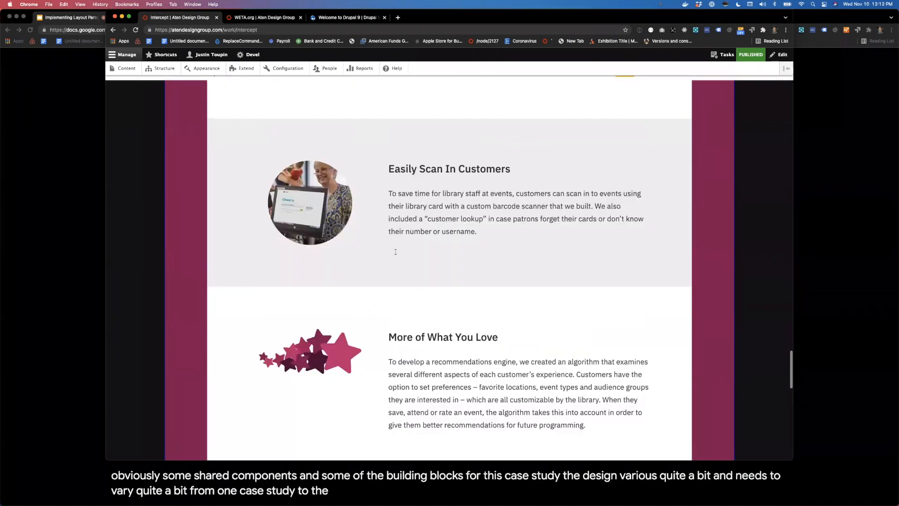
{"action": "scroll", "coordinate": [396, 254], "scroll_direction": "up", "scroll_amount": 20}
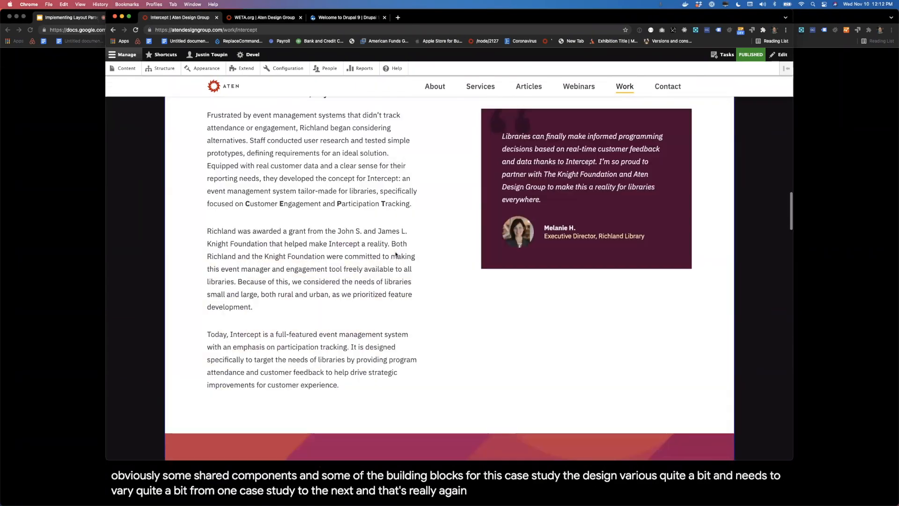
{"action": "scroll", "coordinate": [395, 253], "scroll_direction": "up", "scroll_amount": 10}
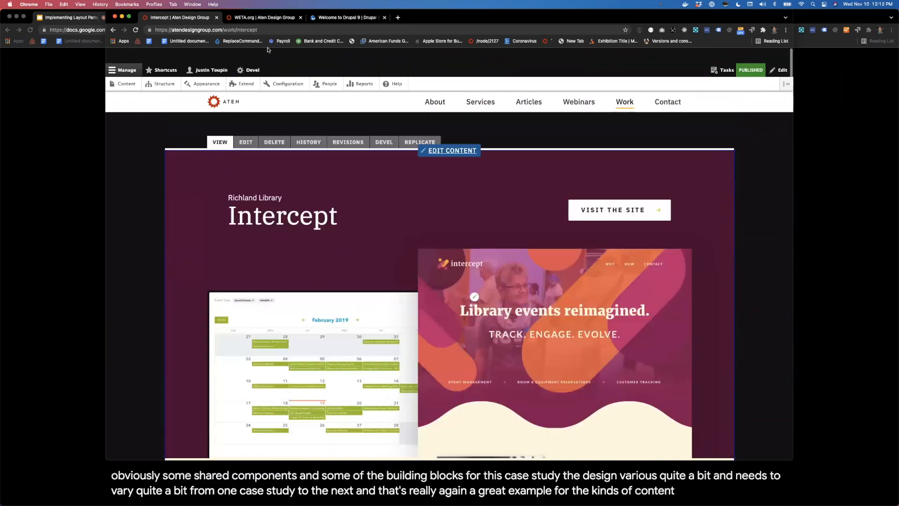
Step: Switch to the WETA.org case study and, from the site's content administration page, start adding a new Case Study
{"action": "left_click", "coordinate": [265, 19]}
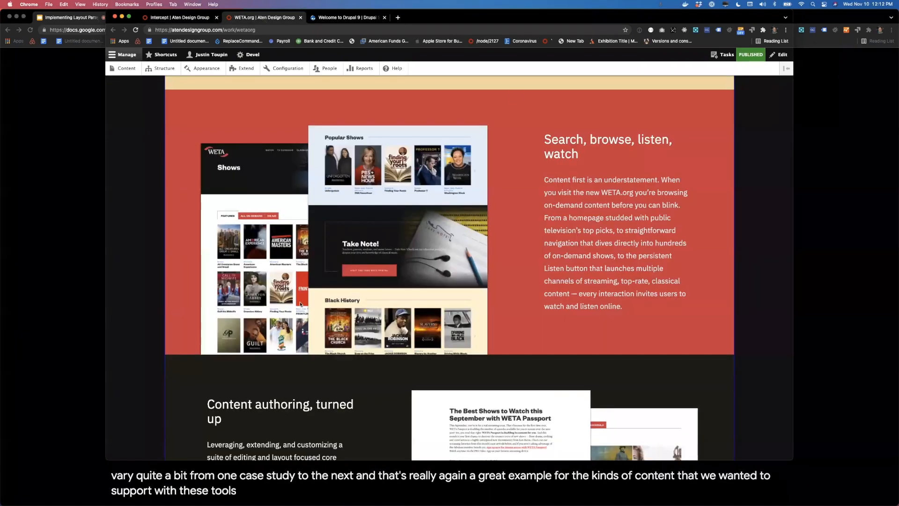
{"action": "scroll", "coordinate": [94, 132], "scroll_direction": "up", "scroll_amount": 15}
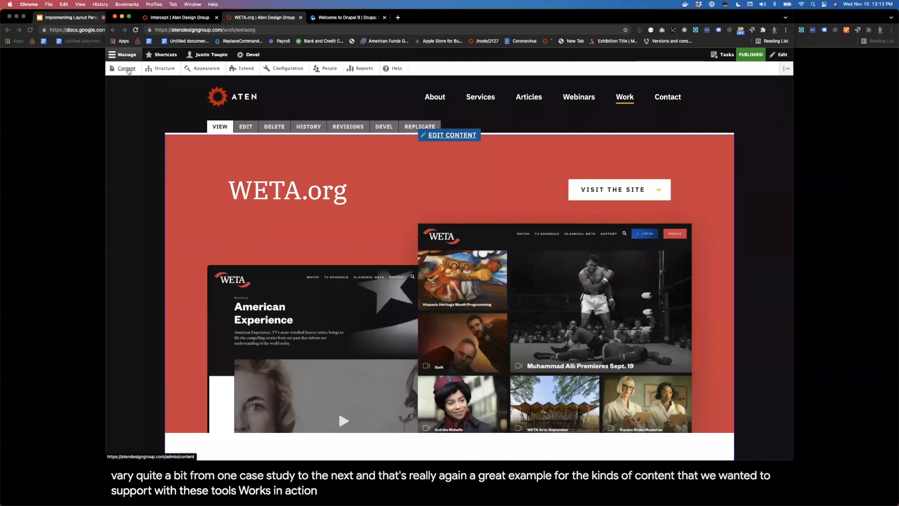
{"action": "left_click", "coordinate": [127, 68]}
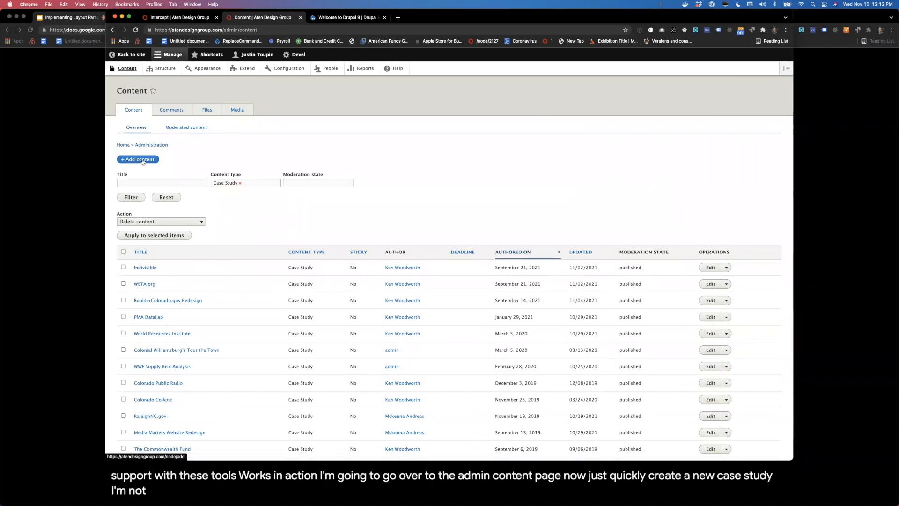
{"action": "left_click", "coordinate": [143, 160]}
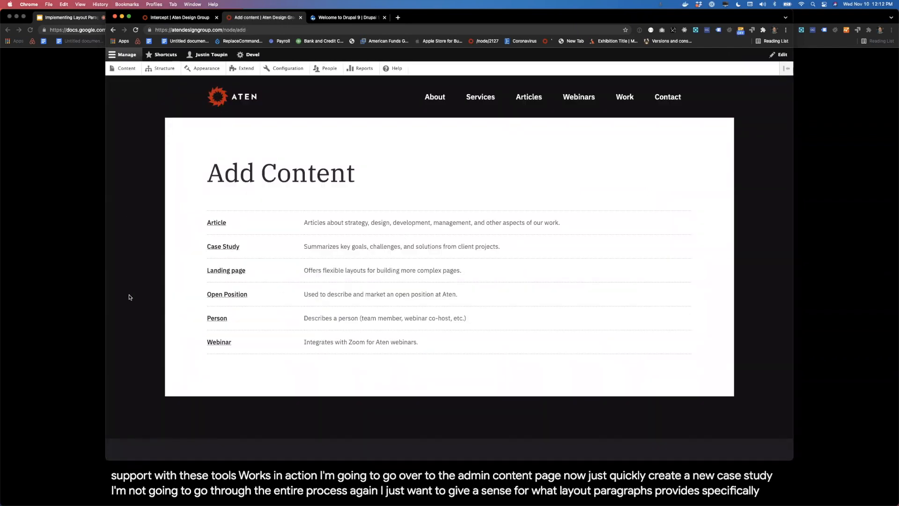
{"action": "left_click", "coordinate": [239, 246]}
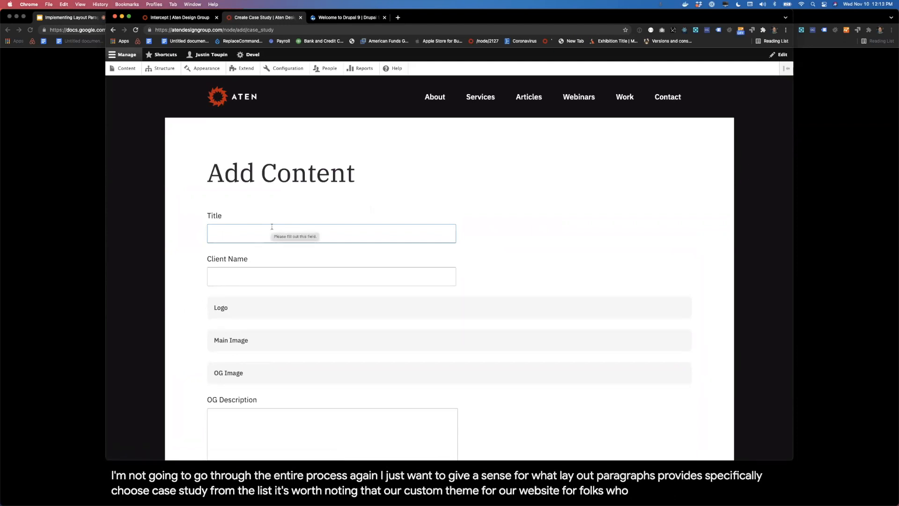
Step: Title the new case study "Boulder.gov Website Redesign"
{"action": "left_click", "coordinate": [271, 226]}
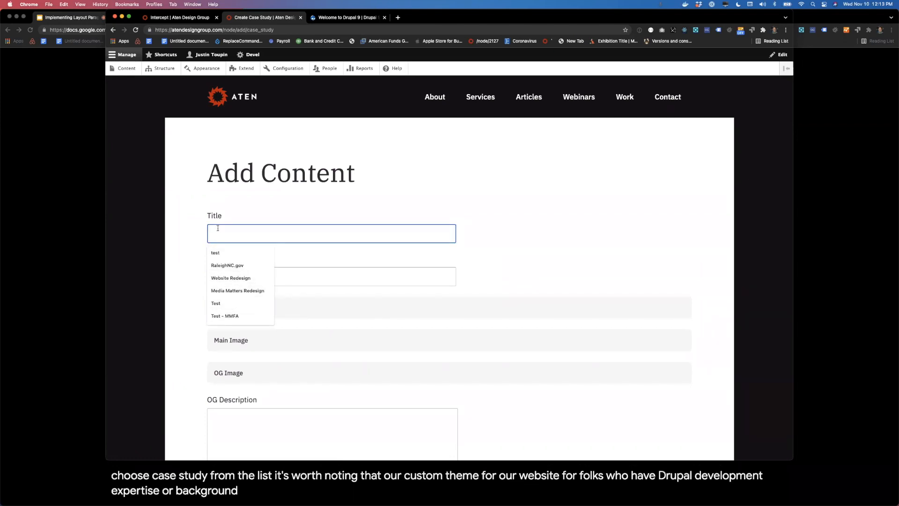
{"action": "type", "text": "Bou"}
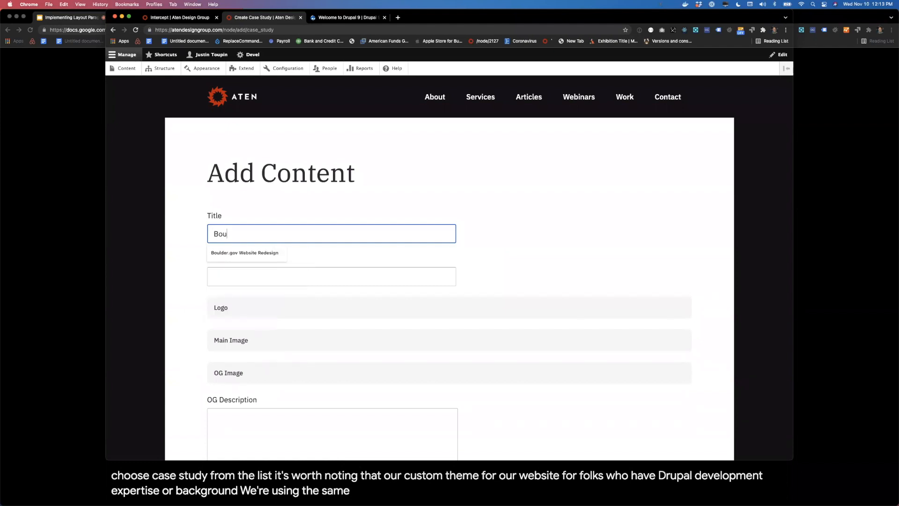
{"action": "key", "text": "Down"}
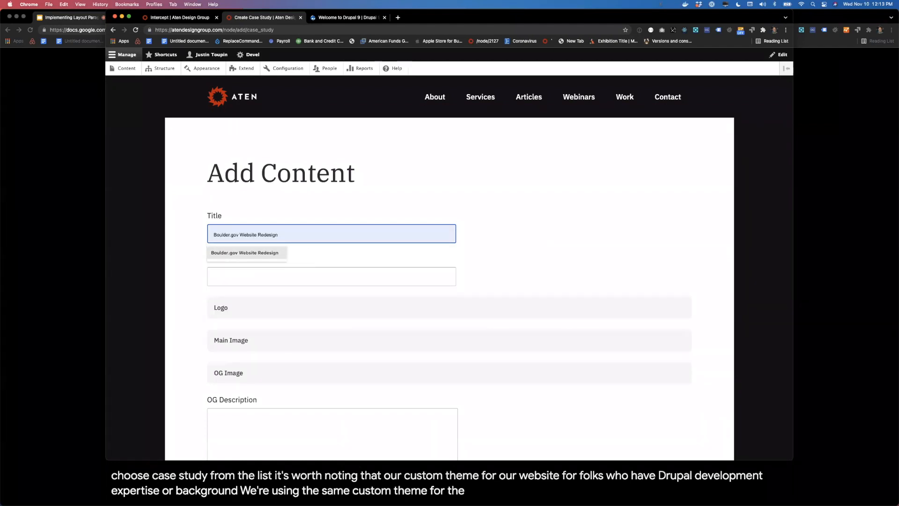
{"action": "key", "text": "Return"}
{"action": "left_click", "coordinate": [193, 251]}
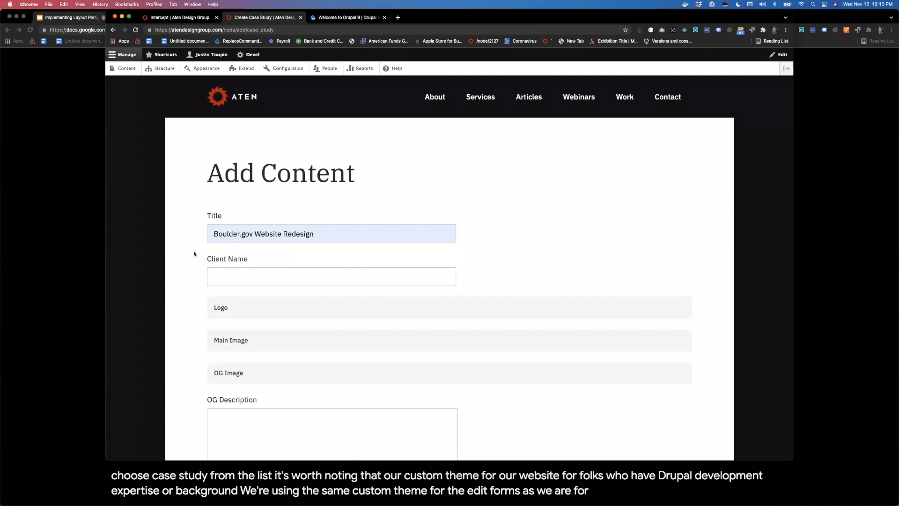
Step: Review the remaining case study fields and save the case study in the Idea moderation state
{"action": "scroll", "coordinate": [193, 251], "scroll_direction": "down", "scroll_amount": 9}
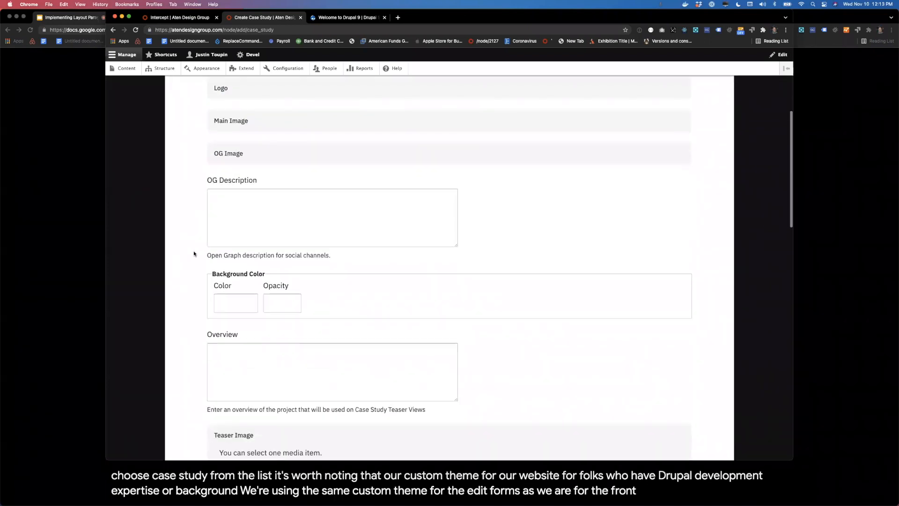
{"action": "scroll", "coordinate": [193, 254], "scroll_direction": "down", "scroll_amount": 13}
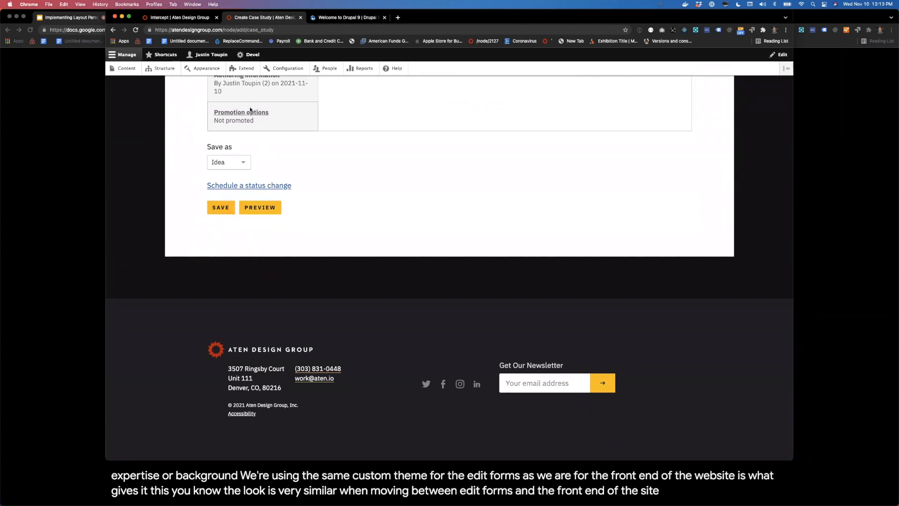
{"action": "scroll", "coordinate": [260, 187], "scroll_direction": "up", "scroll_amount": 10}
{"action": "scroll", "coordinate": [260, 160], "scroll_direction": "down", "scroll_amount": 10}
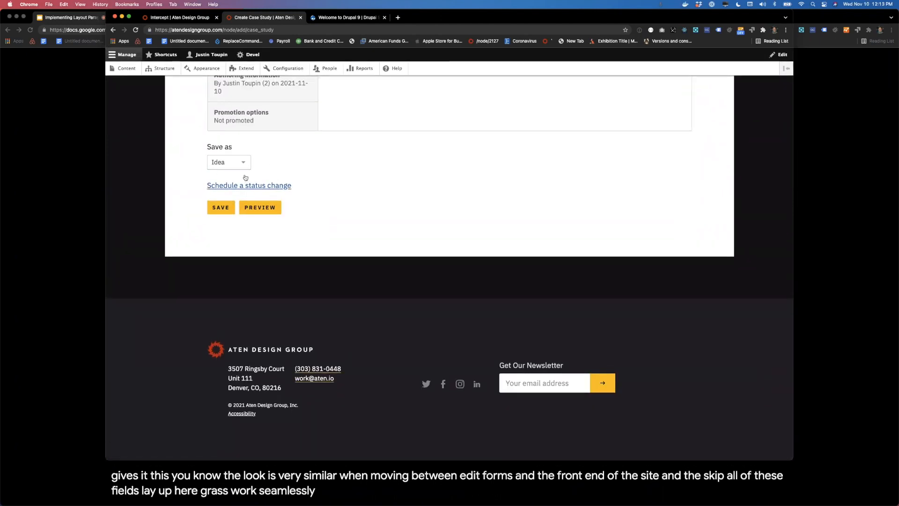
{"action": "left_click", "coordinate": [221, 208]}
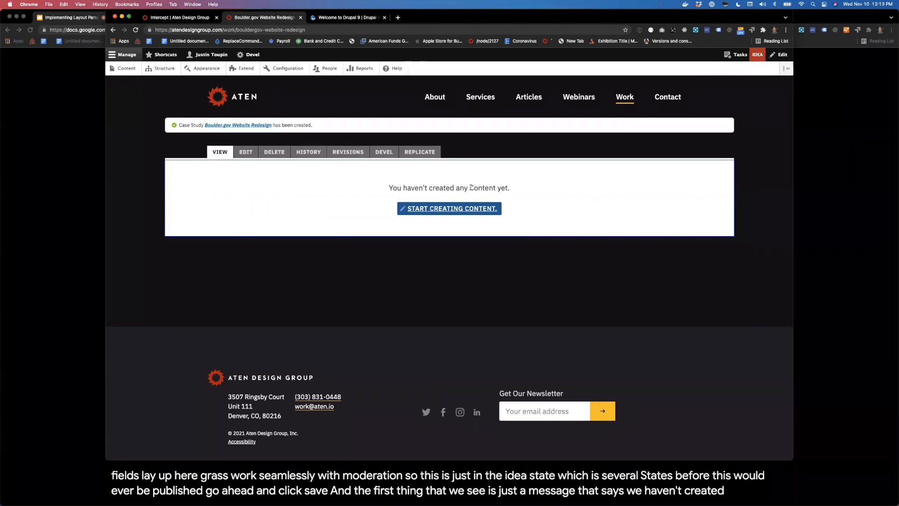
Step: Start creating content on the empty case study and add a first section with the One Column layout
{"action": "left_click_drag", "start_coordinate": [471, 187], "coordinate": [490, 186]}
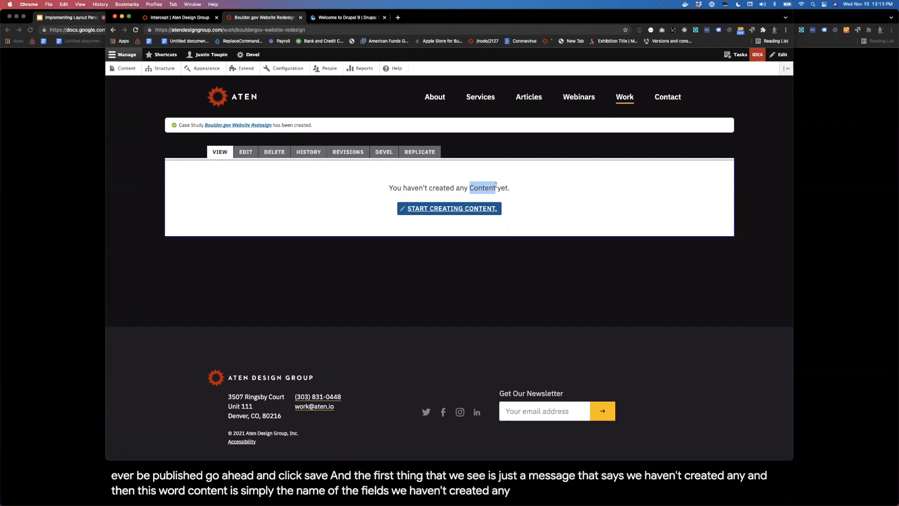
{"action": "left_click", "coordinate": [538, 197]}
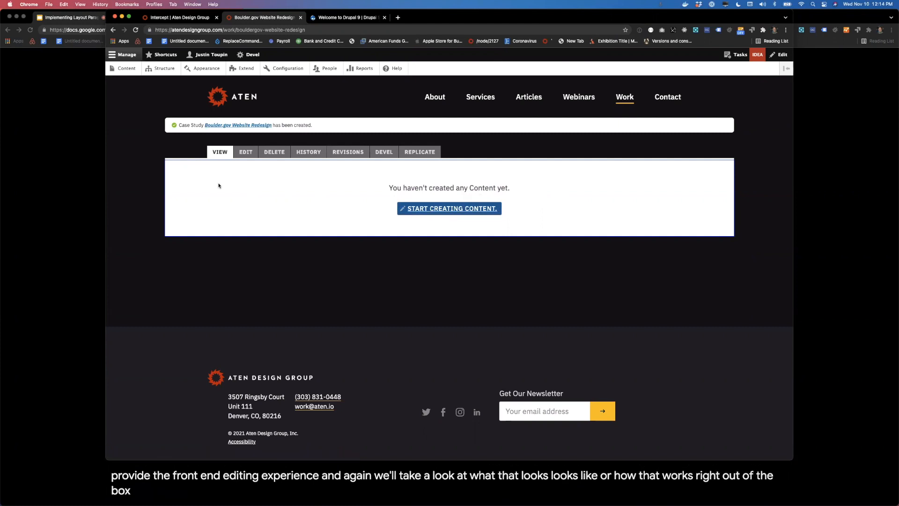
{"action": "left_click", "coordinate": [480, 210]}
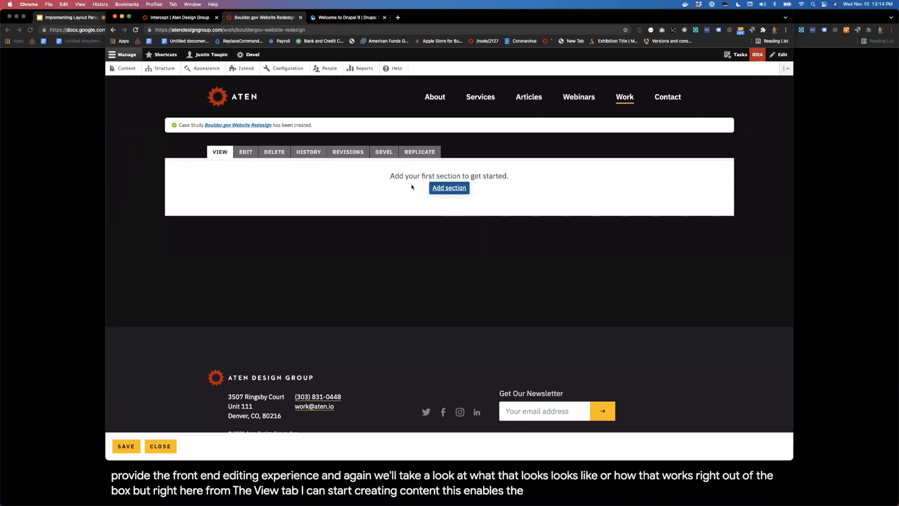
{"action": "left_click", "coordinate": [453, 188]}
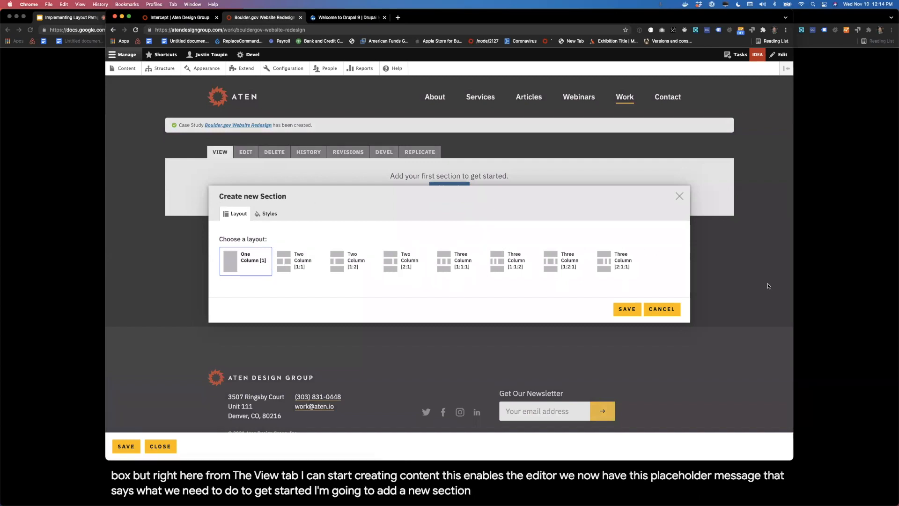
{"action": "left_click", "coordinate": [627, 310]}
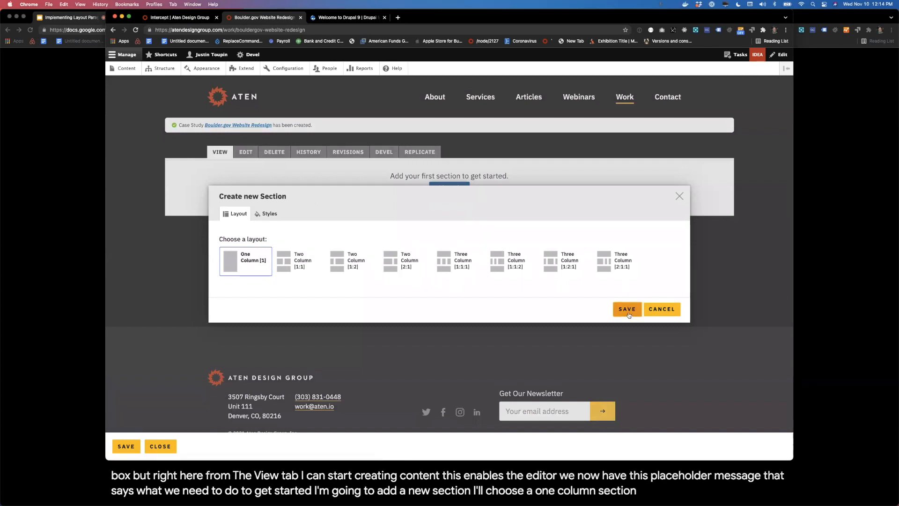
Step: Add a Masthead component to the section with the title "City of Boulder" and the subhead "An Iconic Destination"
{"action": "mouse_move", "coordinate": [443, 217]}
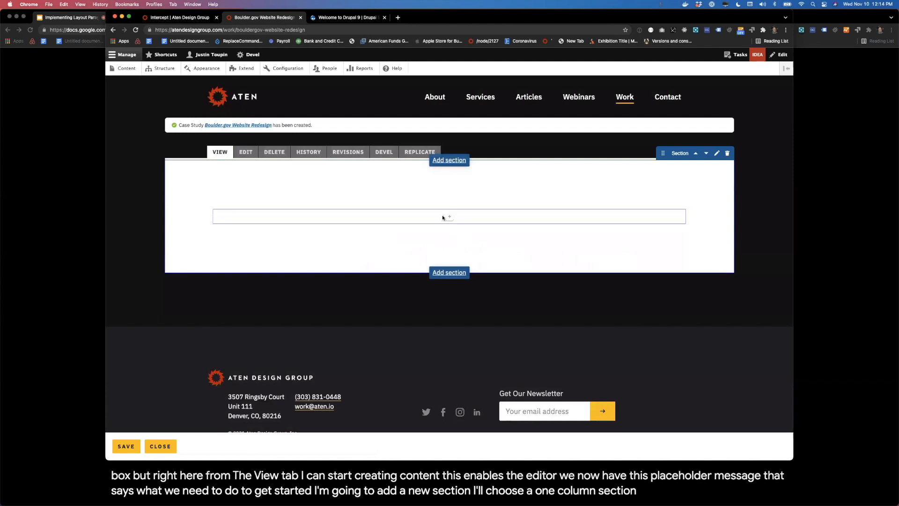
{"action": "left_click", "coordinate": [449, 217]}
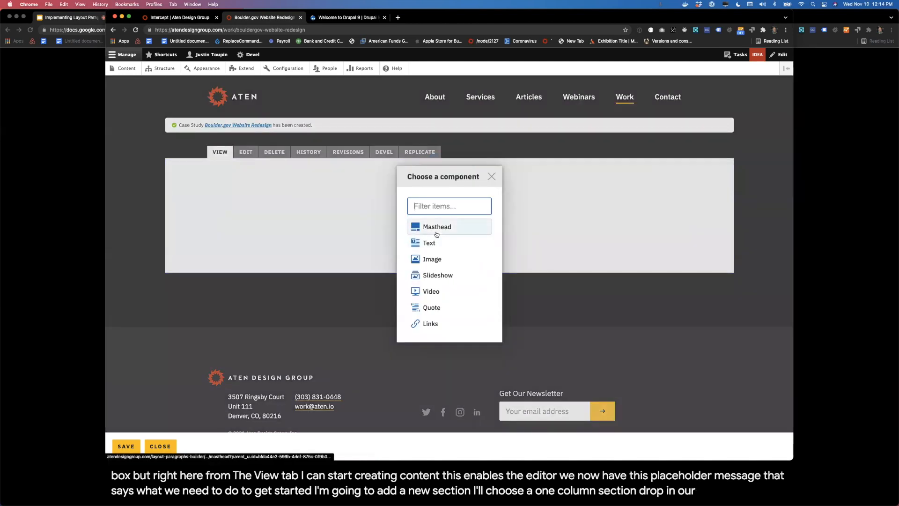
{"action": "left_click", "coordinate": [436, 228]}
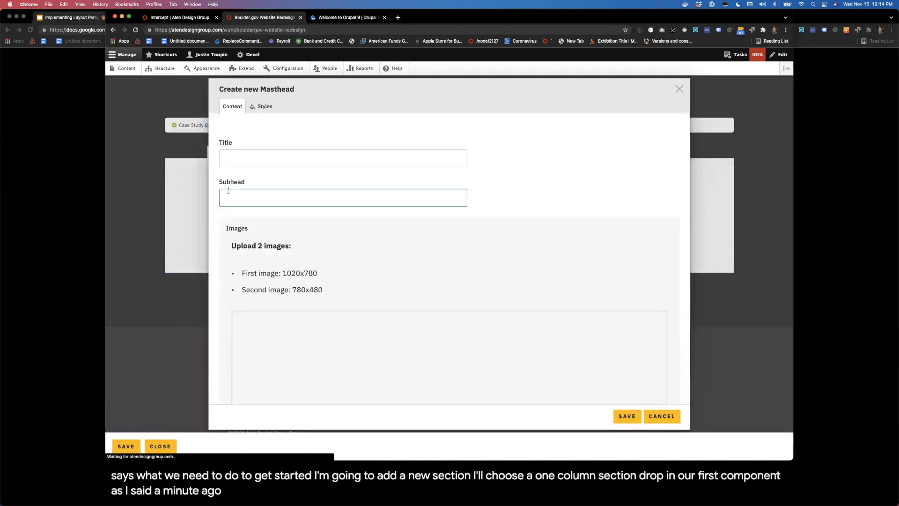
{"action": "left_click", "coordinate": [282, 157]}
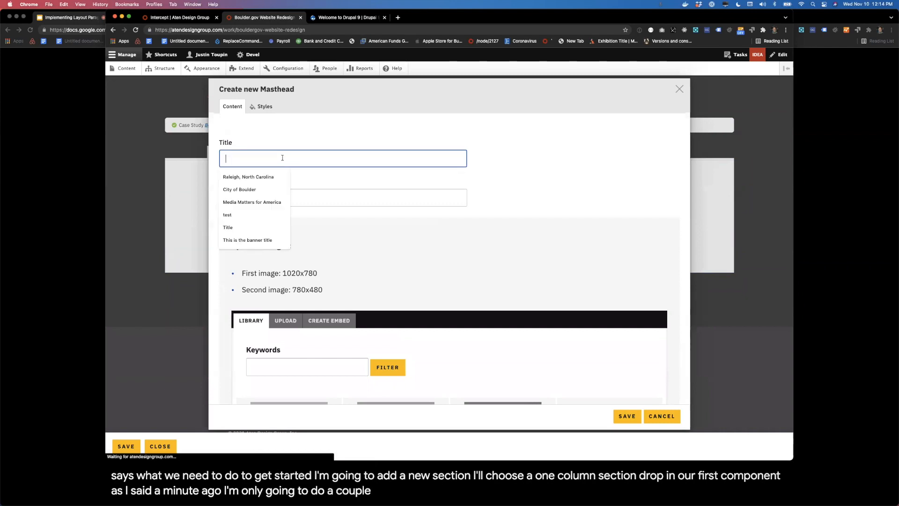
{"action": "left_click", "coordinate": [255, 188]}
{"action": "left_click", "coordinate": [246, 196]}
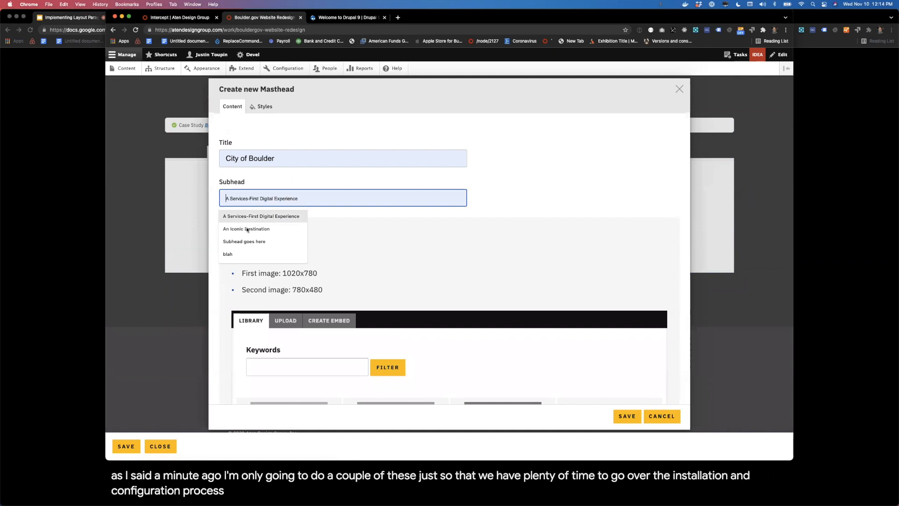
{"action": "left_click", "coordinate": [246, 235]}
Step: Filter the masthead's image library by the keyword "boulder"
{"action": "scroll", "coordinate": [348, 239], "scroll_direction": "down", "scroll_amount": 3}
{"action": "left_click", "coordinate": [295, 309]}
{"action": "left_click", "coordinate": [307, 353]}
{"action": "left_click", "coordinate": [381, 310]}
Step: Select the Boulder homepage image and the Chautauqua Park image beside it, and place both in the masthead
{"action": "scroll", "coordinate": [380, 318], "scroll_direction": "down", "scroll_amount": 5}
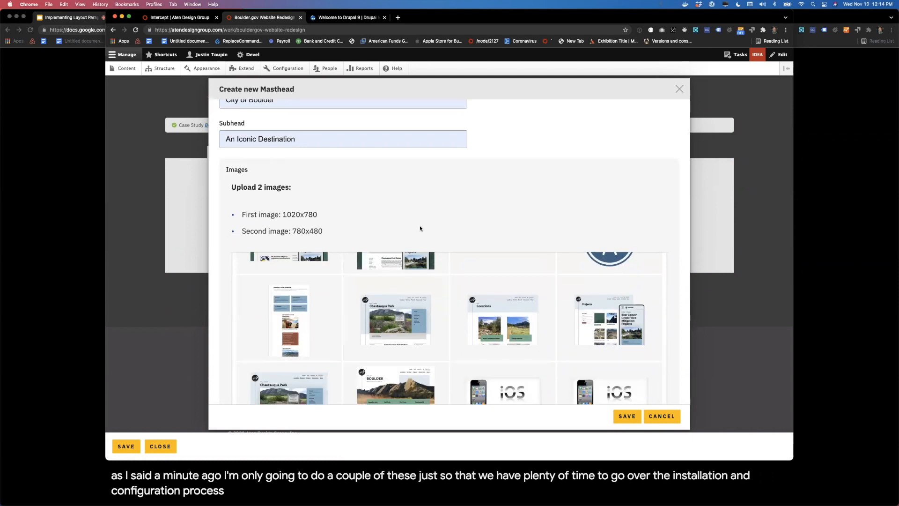
{"action": "scroll", "coordinate": [420, 226], "scroll_direction": "down", "scroll_amount": 5}
{"action": "scroll", "coordinate": [420, 257], "scroll_direction": "up", "scroll_amount": 5}
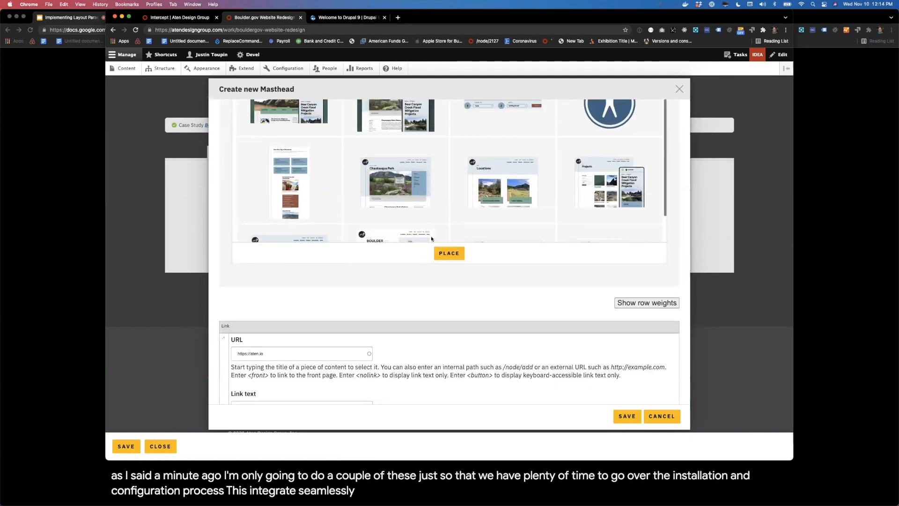
{"action": "scroll", "coordinate": [449, 202], "scroll_direction": "up", "scroll_amount": 3}
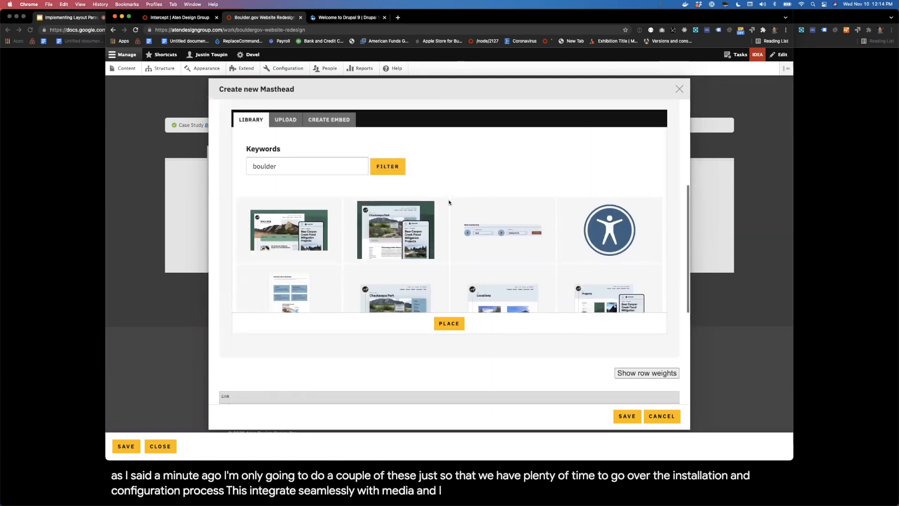
{"action": "scroll", "coordinate": [448, 202], "scroll_direction": "down", "scroll_amount": 2}
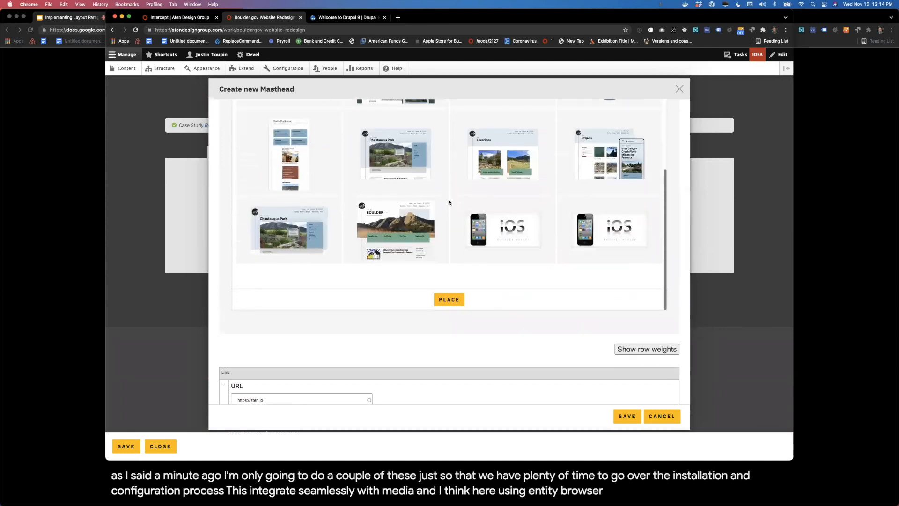
{"action": "left_click", "coordinate": [422, 217]}
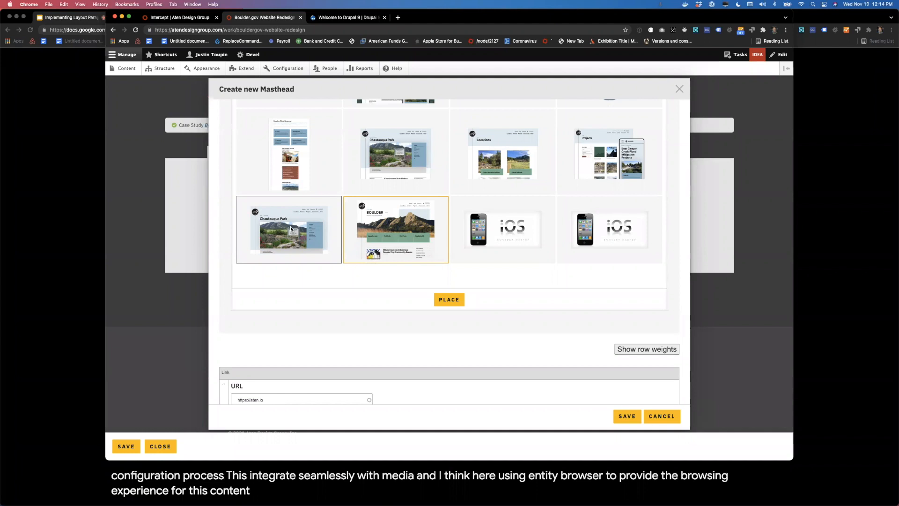
{"action": "left_click", "coordinate": [290, 226]}
{"action": "left_click", "coordinate": [458, 304]}
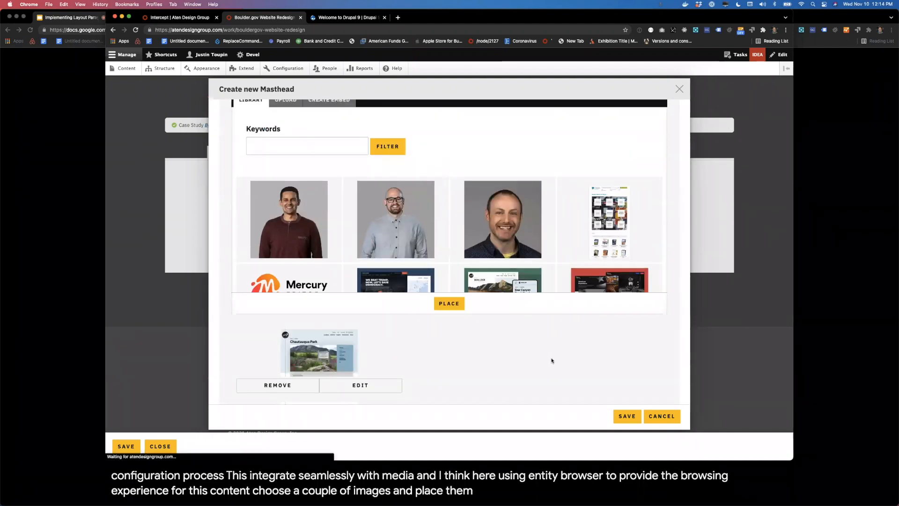
Step: Reorder the masthead's placed images so the Boulder homepage image comes before the Chautauqua Park one
{"action": "scroll", "coordinate": [553, 360], "scroll_direction": "down", "scroll_amount": 5}
{"action": "scroll", "coordinate": [552, 360], "scroll_direction": "up", "scroll_amount": 2}
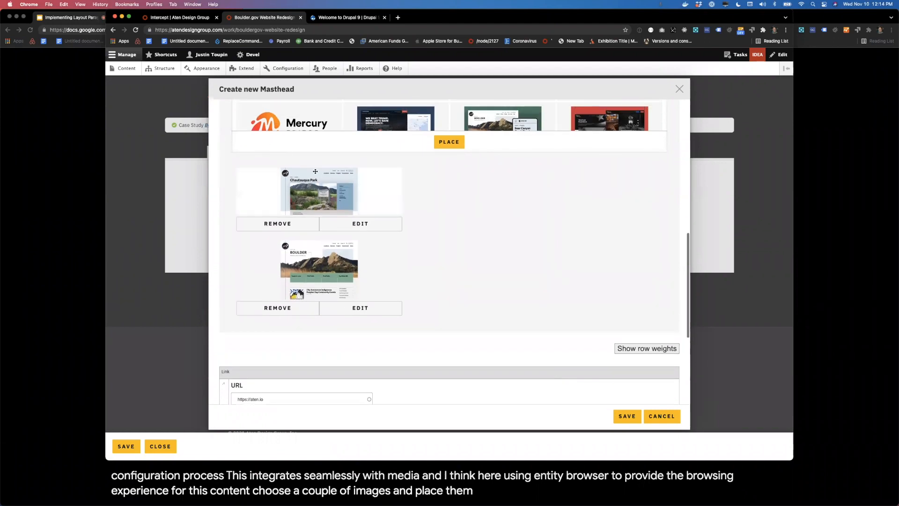
{"action": "left_click_drag", "start_coordinate": [318, 184], "coordinate": [328, 277]}
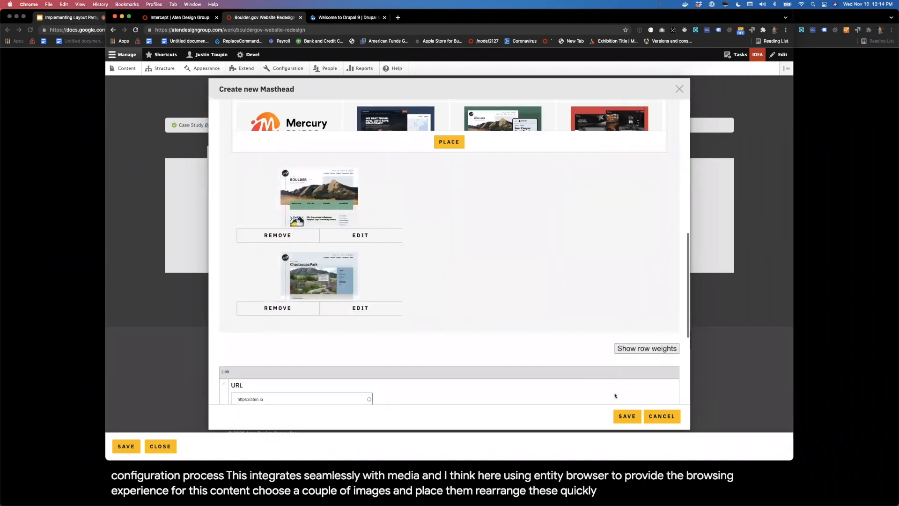
Step: Save the new City of Boulder masthead and check it on the page
{"action": "left_click", "coordinate": [625, 417]}
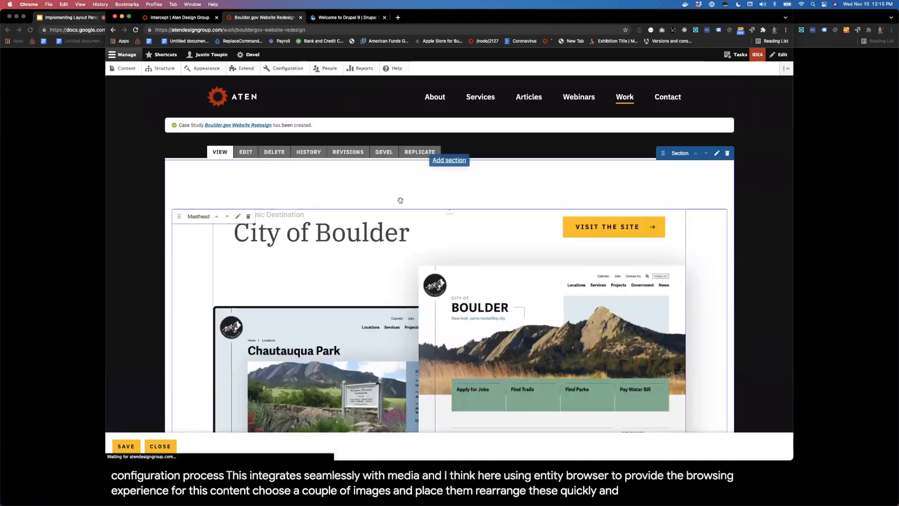
{"action": "scroll", "coordinate": [682, 207], "scroll_direction": "down", "scroll_amount": 2}
{"action": "scroll", "coordinate": [682, 207], "scroll_direction": "down", "scroll_amount": 2}
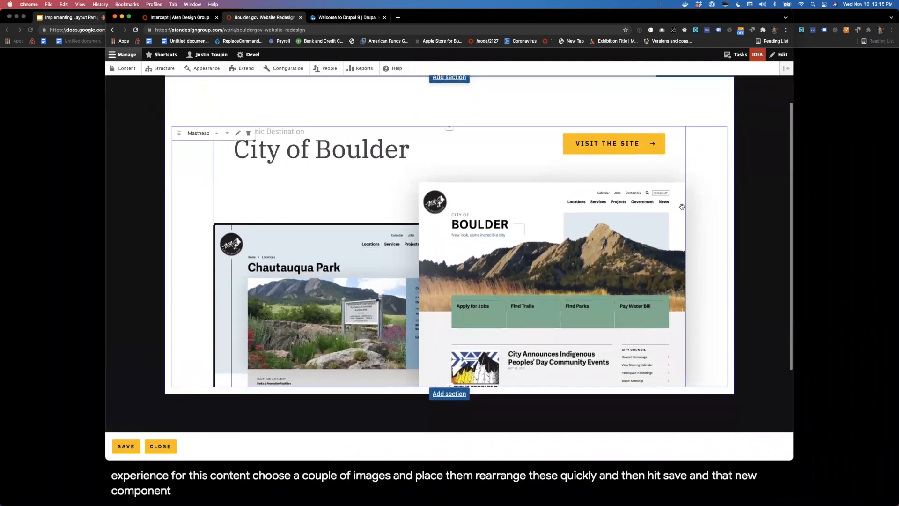
{"action": "scroll", "coordinate": [682, 206], "scroll_direction": "up", "scroll_amount": 3}
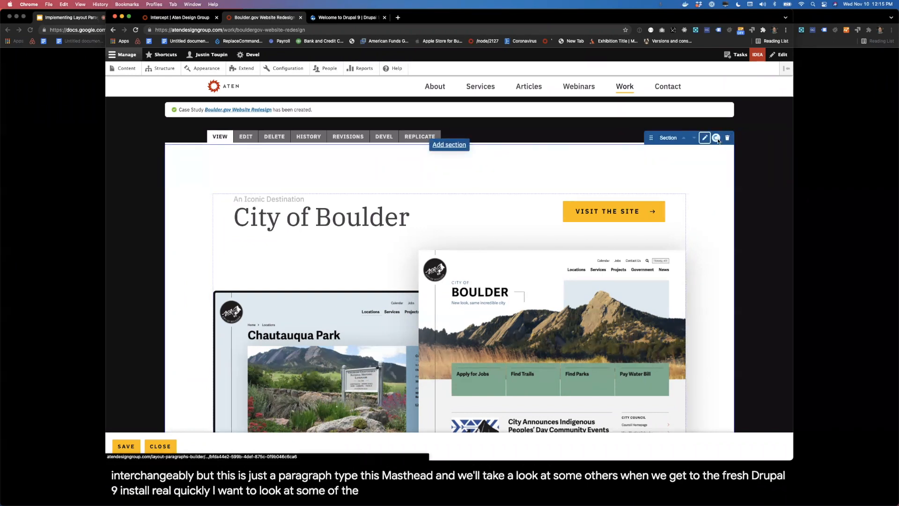
Step: Restyle the masthead's section with the Light on dark color scheme and a dark green background color, and save it
{"action": "left_click", "coordinate": [705, 137]}
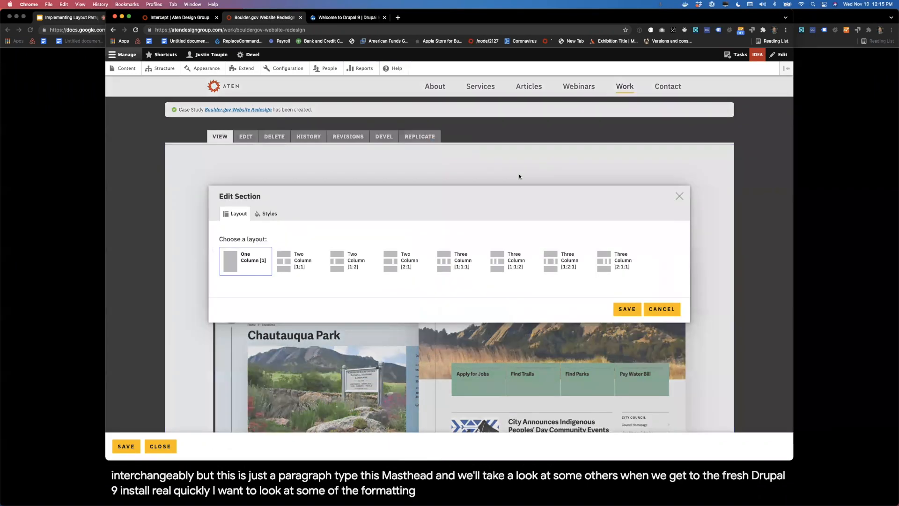
{"action": "left_click", "coordinate": [270, 215]}
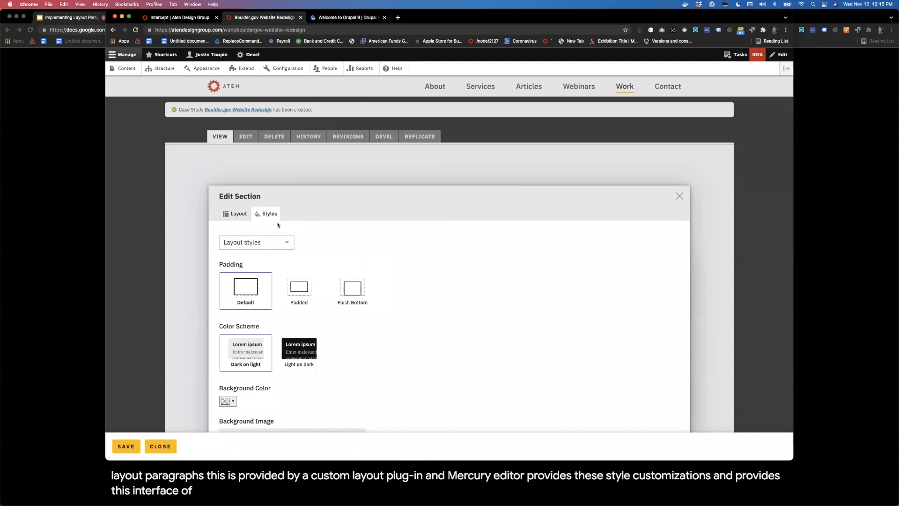
{"action": "left_click", "coordinate": [247, 219]}
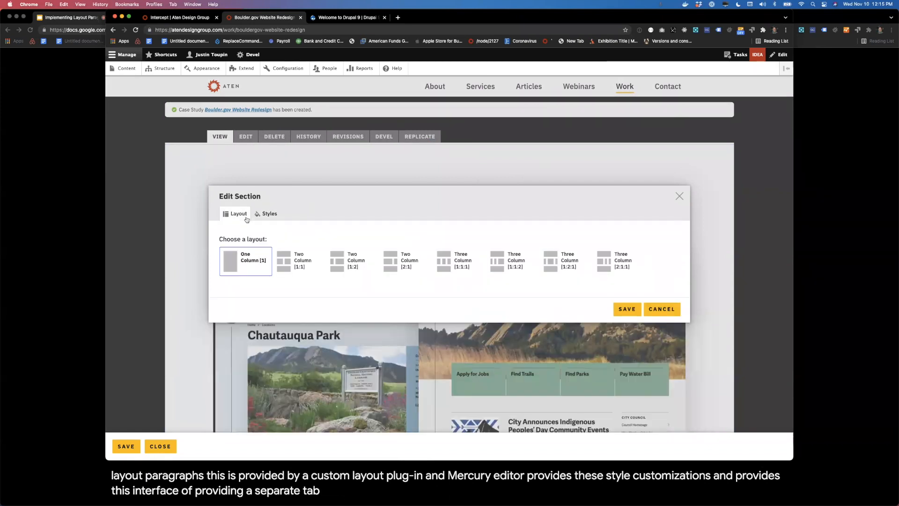
{"action": "left_click", "coordinate": [275, 216]}
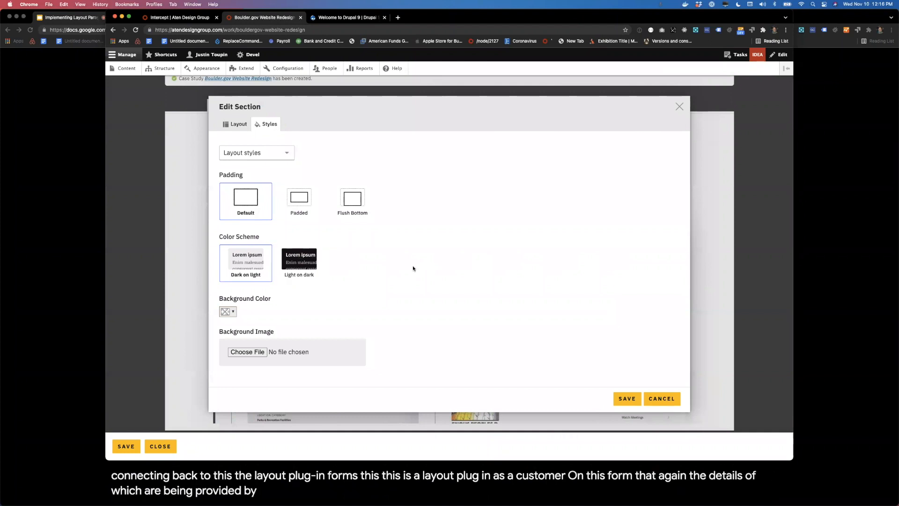
{"action": "left_click", "coordinate": [325, 260]}
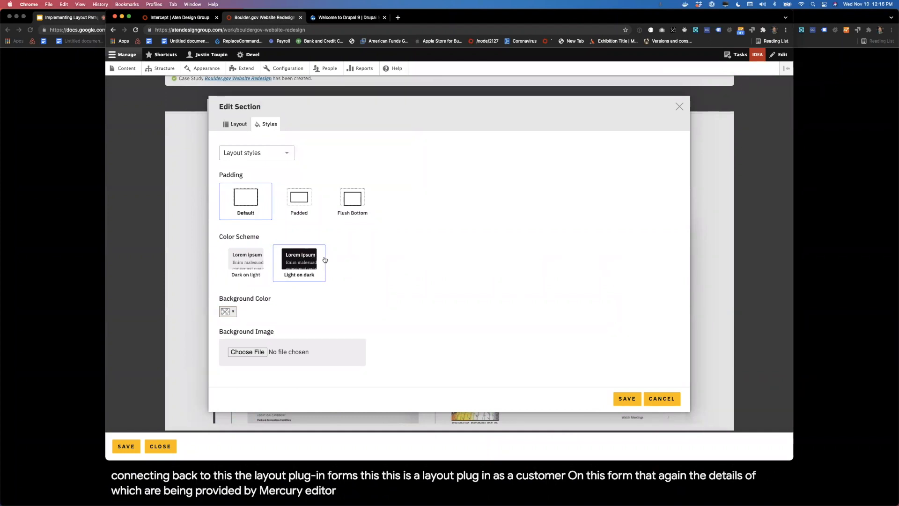
{"action": "left_click", "coordinate": [228, 312]}
{"action": "left_click", "coordinate": [226, 355]}
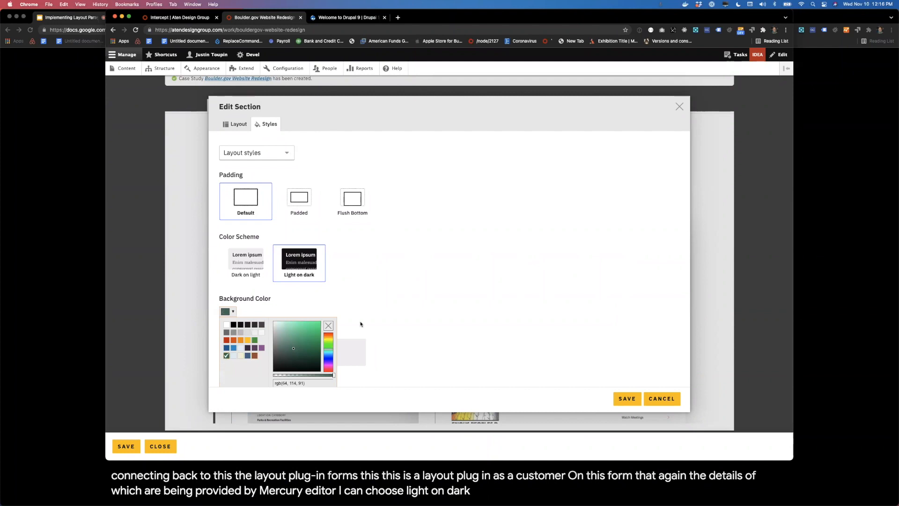
{"action": "left_click", "coordinate": [417, 307]}
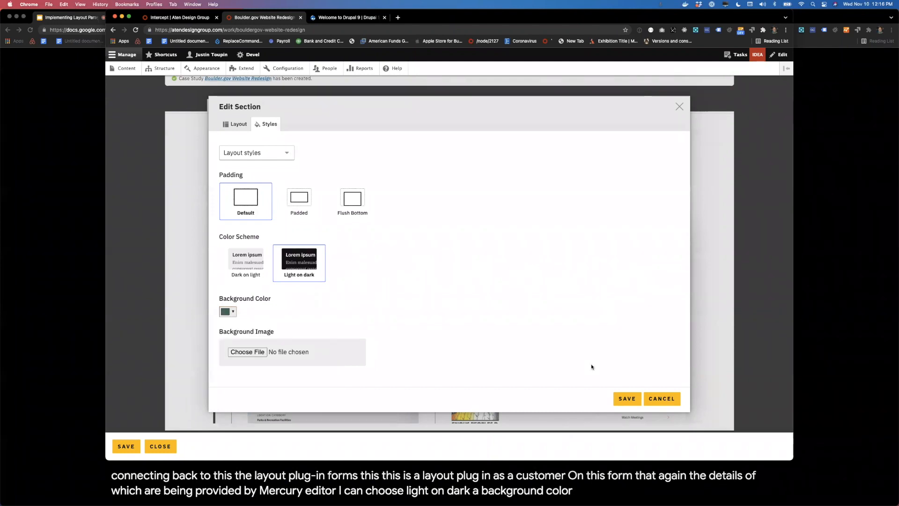
{"action": "left_click", "coordinate": [624, 398]}
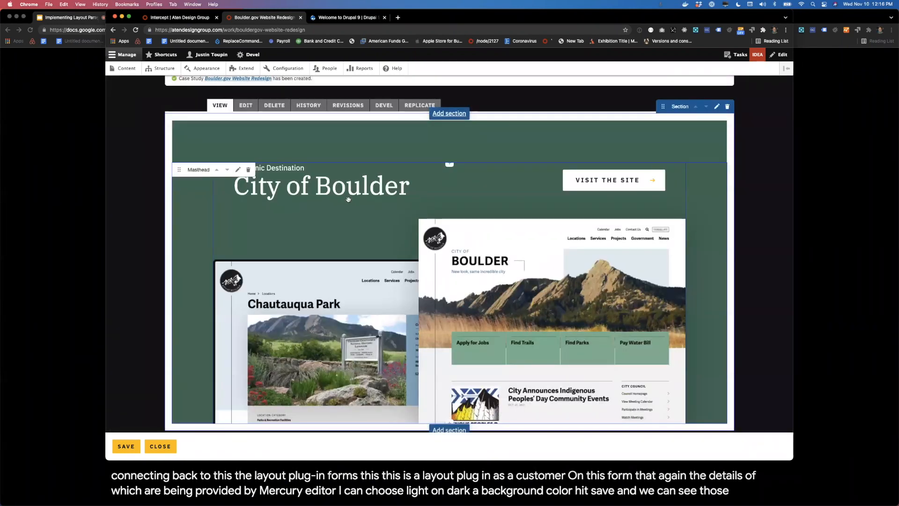
{"action": "scroll", "coordinate": [700, 293], "scroll_direction": "down", "scroll_amount": 3}
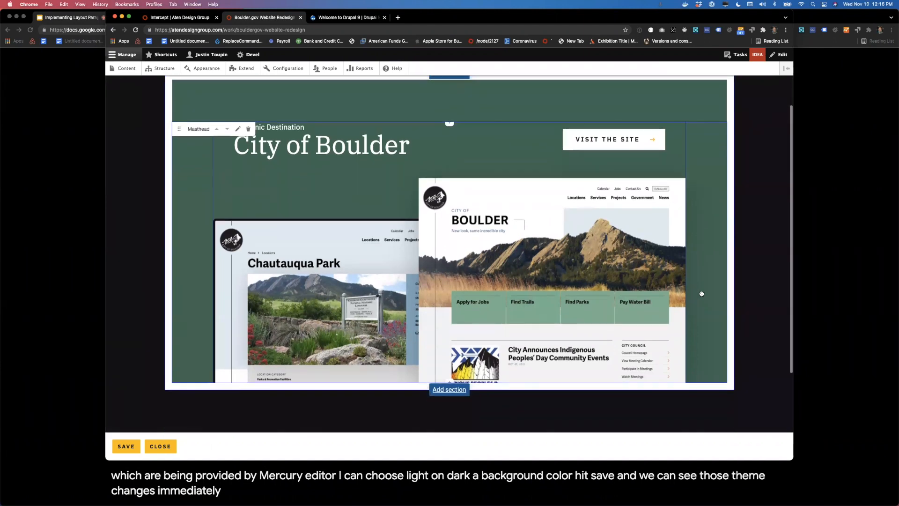
{"action": "scroll", "coordinate": [701, 293], "scroll_direction": "up", "scroll_amount": 3}
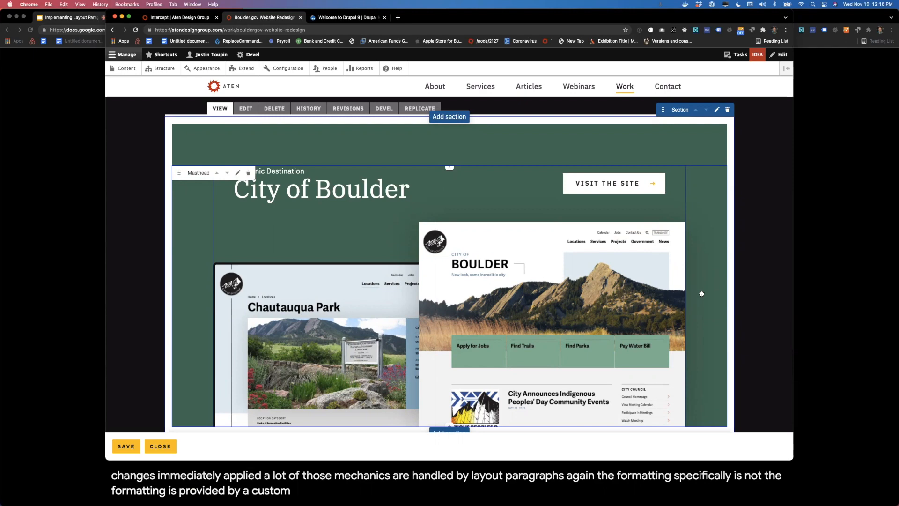
Step: Start a new section below the masthead section with the Two Column [1:1] layout
{"action": "scroll", "coordinate": [701, 294], "scroll_direction": "down", "scroll_amount": 5}
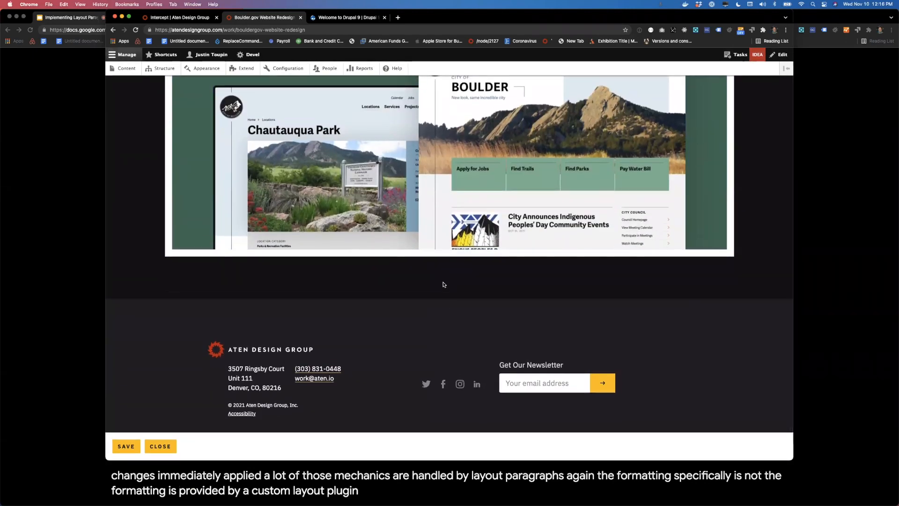
{"action": "left_click", "coordinate": [444, 257]}
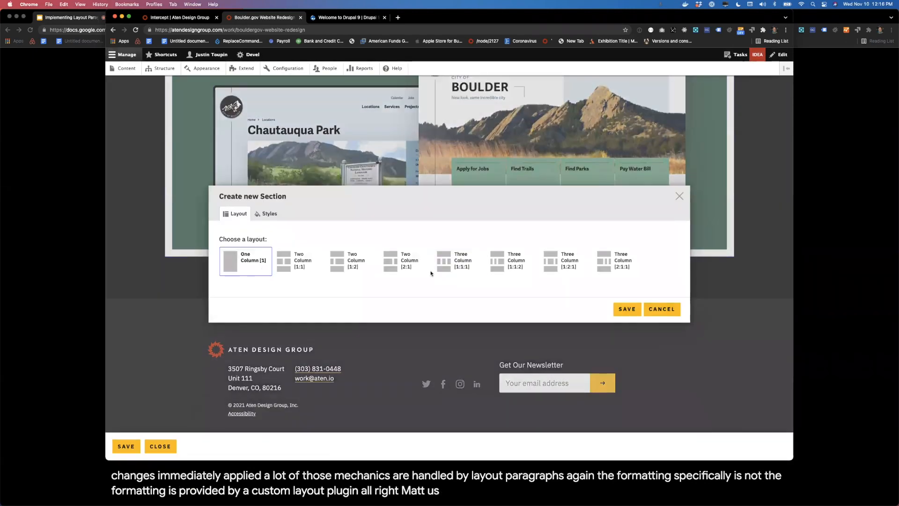
{"action": "left_click", "coordinate": [286, 266]}
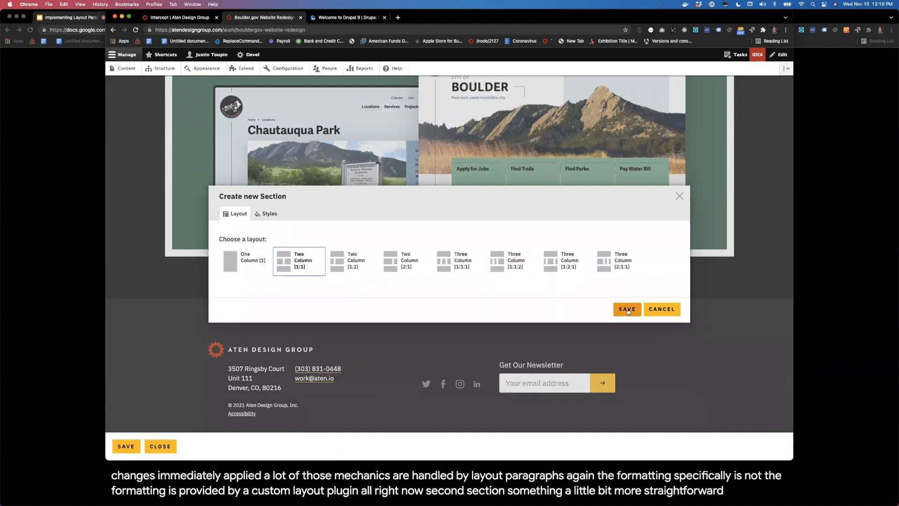
Step: Give the new section's primary region a light blue background and Padded padding, and save the section
{"action": "left_click", "coordinate": [267, 214]}
{"action": "scroll", "coordinate": [276, 321], "scroll_direction": "down", "scroll_amount": 1}
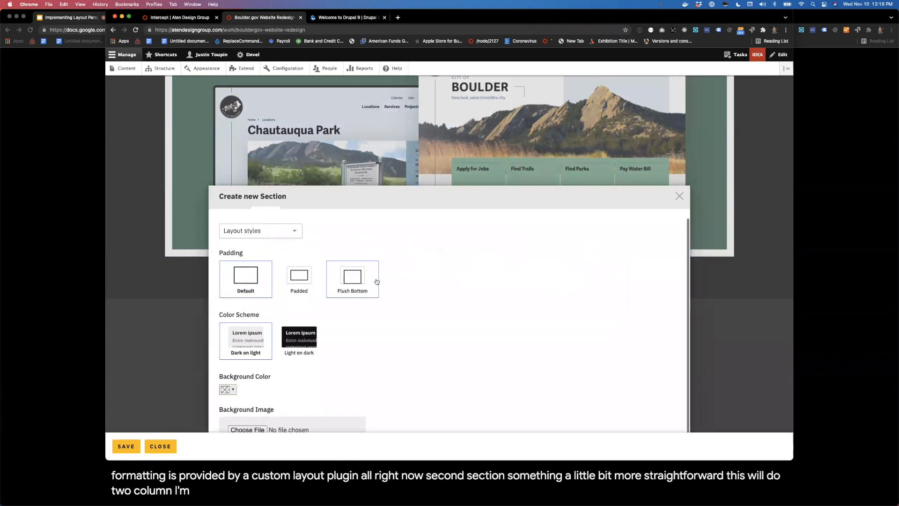
{"action": "left_click", "coordinate": [283, 235]}
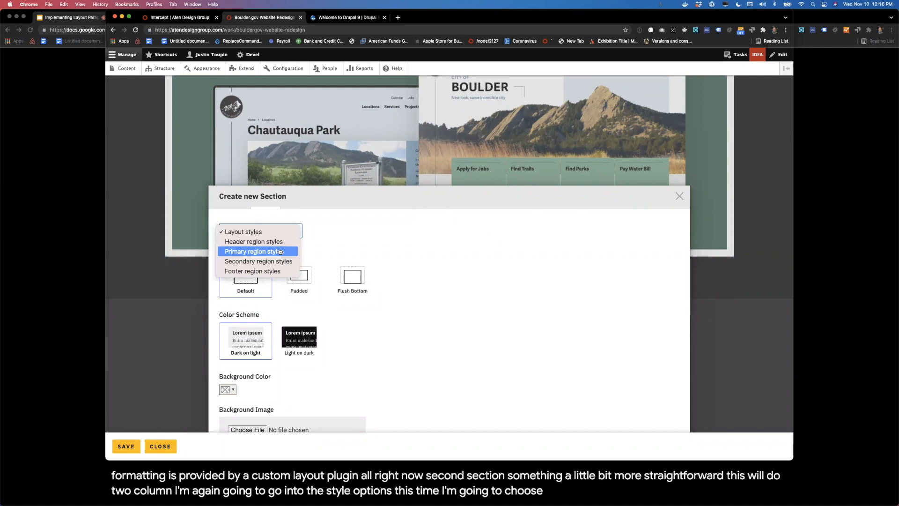
{"action": "left_click", "coordinate": [281, 253]}
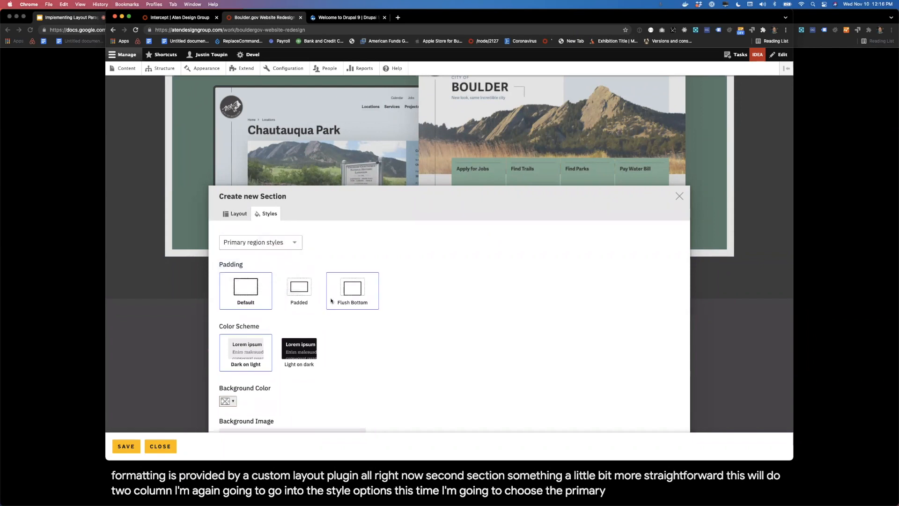
{"action": "left_click", "coordinate": [236, 399]}
{"action": "left_click", "coordinate": [234, 349]}
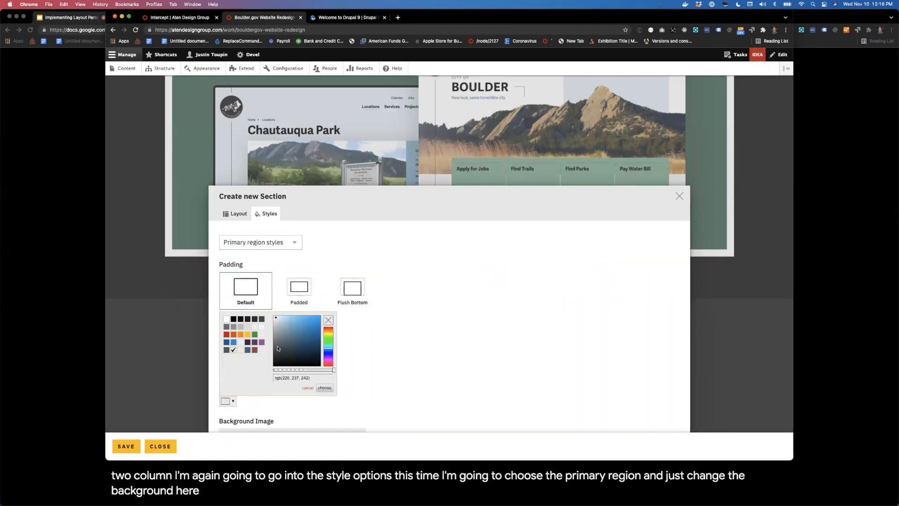
{"action": "left_click", "coordinate": [426, 340]}
{"action": "left_click", "coordinate": [302, 289]}
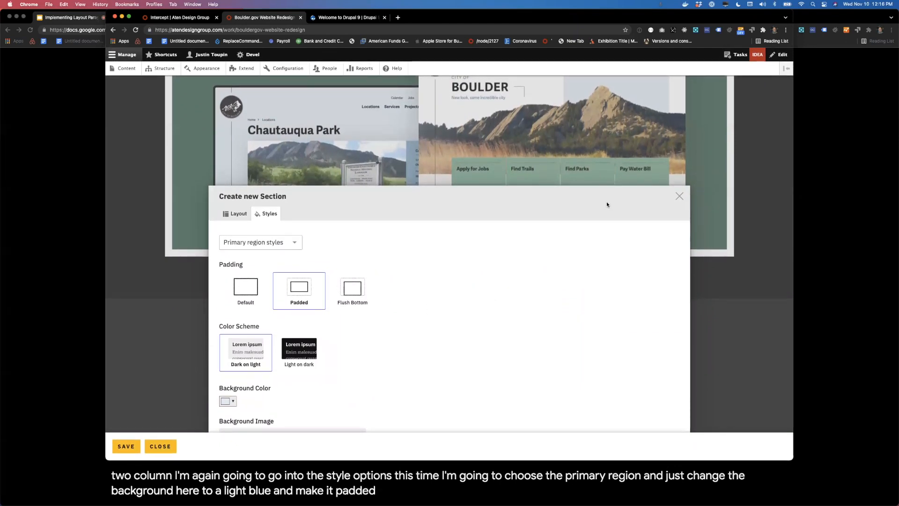
{"action": "left_click_drag", "start_coordinate": [607, 203], "coordinate": [611, 193]}
{"action": "scroll", "coordinate": [538, 329], "scroll_direction": "down", "scroll_amount": 3}
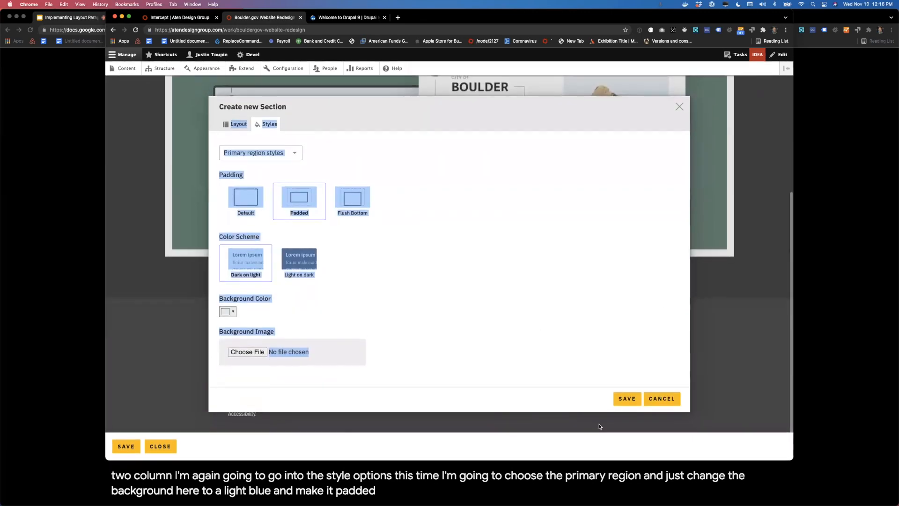
{"action": "left_click", "coordinate": [627, 398]}
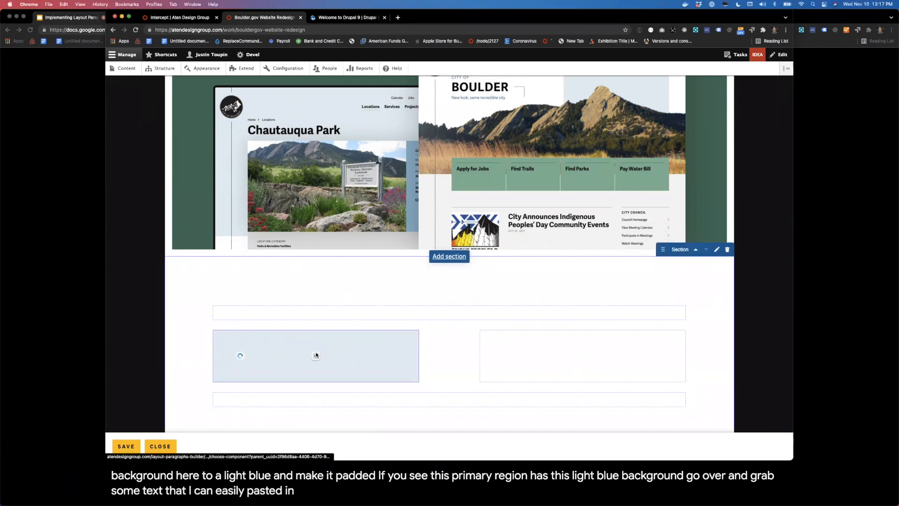
Step: Add a Text component to the light blue region and paste in the copied text about the City of Boulder's unique brand
{"action": "left_click", "coordinate": [315, 352]}
{"action": "left_click", "coordinate": [423, 244]}
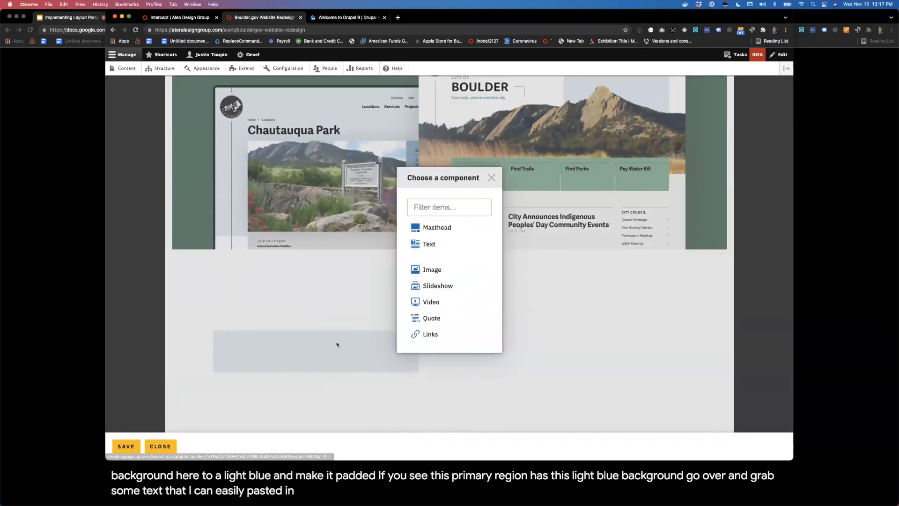
{"action": "key", "text": "super+v"}
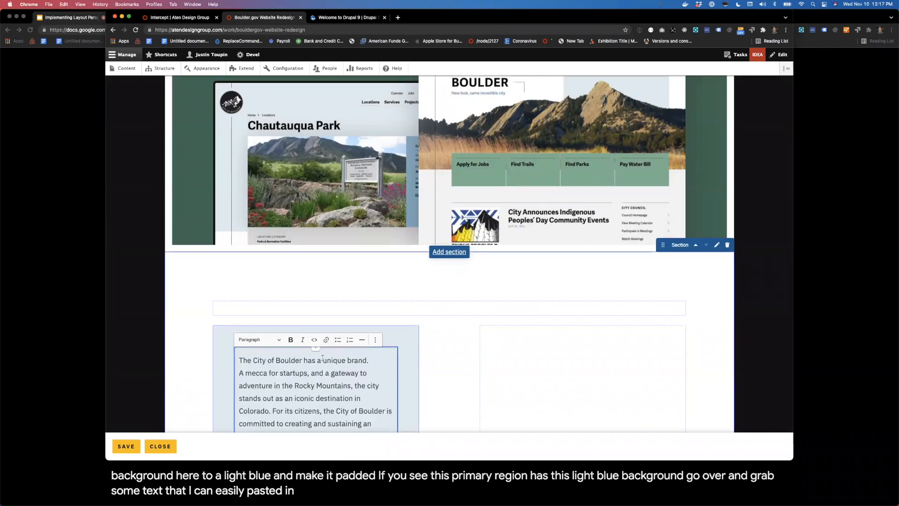
{"action": "scroll", "coordinate": [192, 362], "scroll_direction": "down", "scroll_amount": 5}
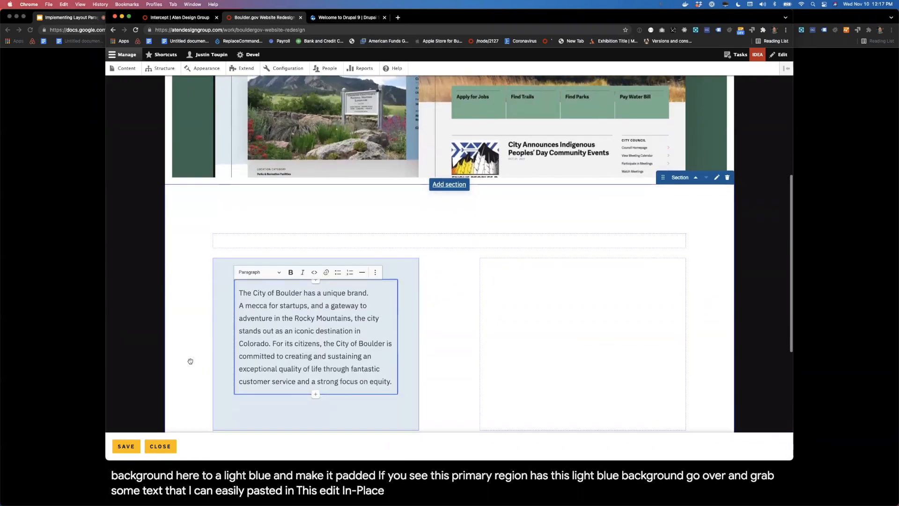
{"action": "left_click", "coordinate": [147, 327]}
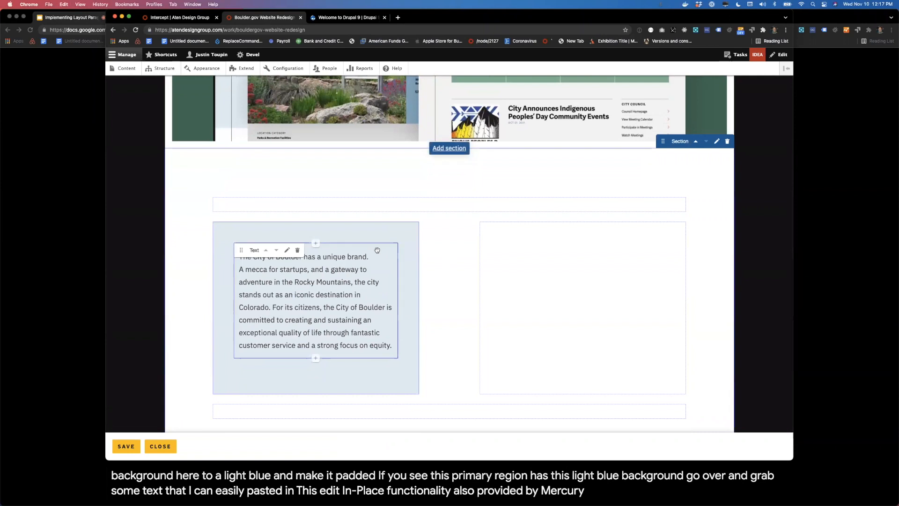
Step: Split the sentence "The City of Boulder has a unique brand." into its own paragraph and format it as Heading 2
{"action": "left_click", "coordinate": [353, 263]}
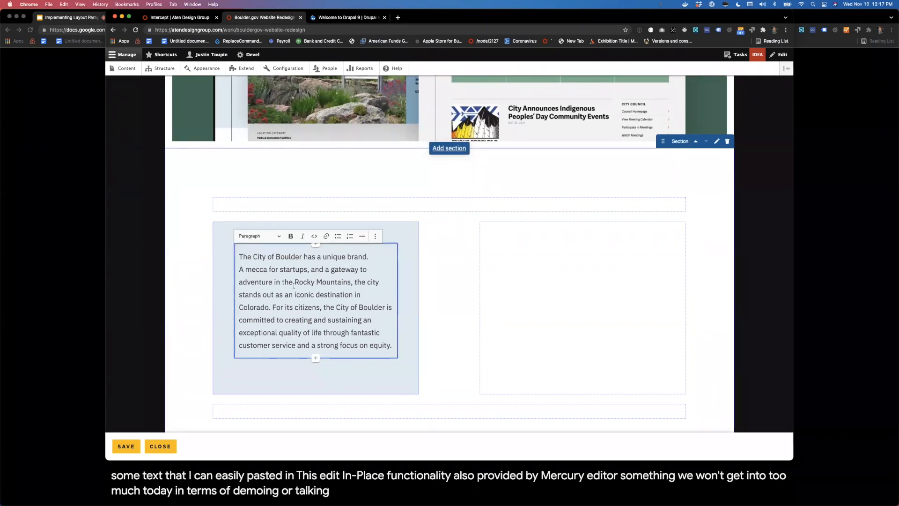
{"action": "key", "text": "Return"}
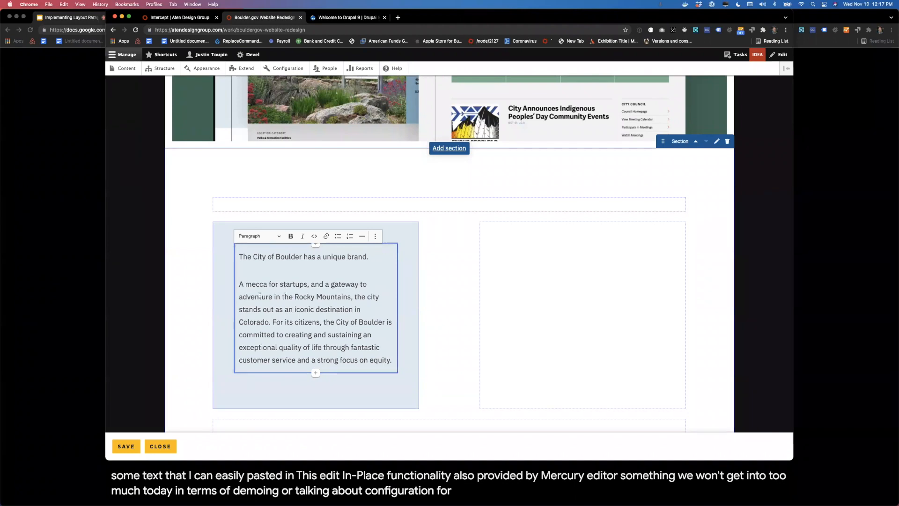
{"action": "left_click", "coordinate": [258, 236]}
{"action": "left_click", "coordinate": [266, 267]}
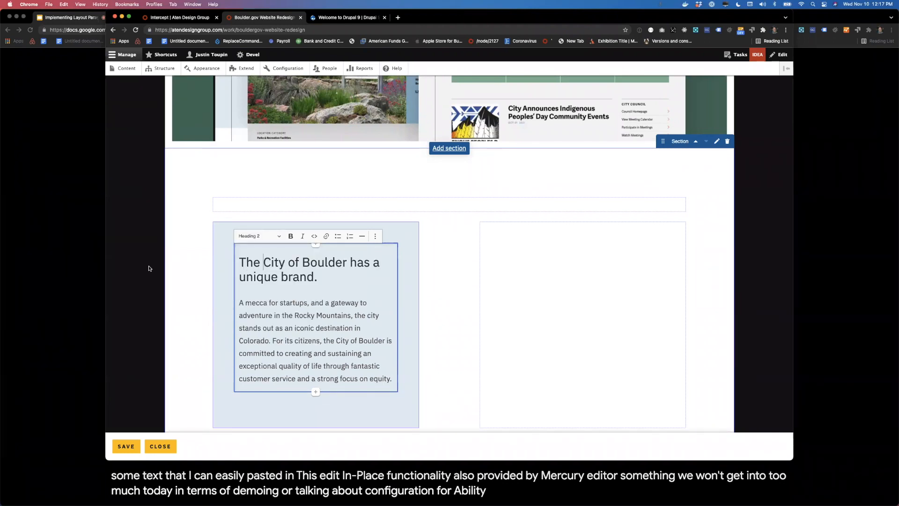
{"action": "left_click", "coordinate": [183, 275]}
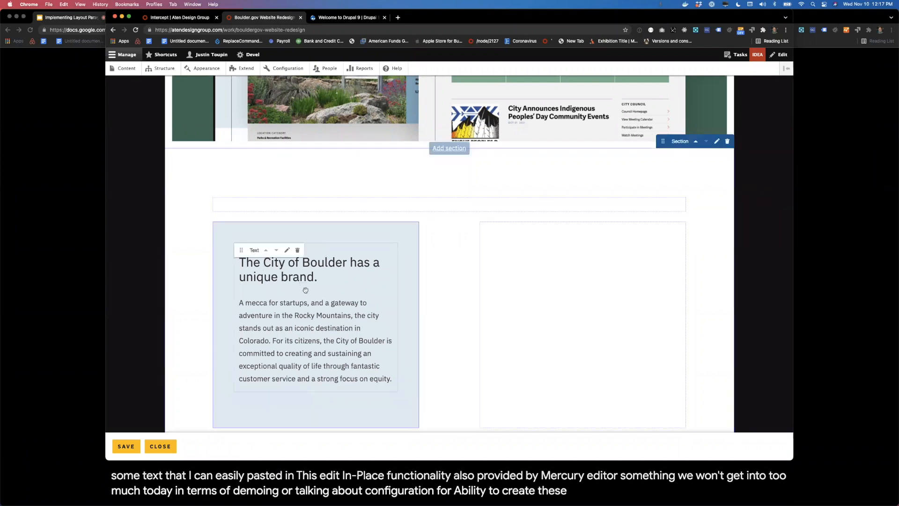
Step: Add a Text component to the empty secondary region and paste in the copied paragraphs beginning "The City of Boulder provides governance and utility services"
{"action": "scroll", "coordinate": [443, 315], "scroll_direction": "down", "scroll_amount": 3}
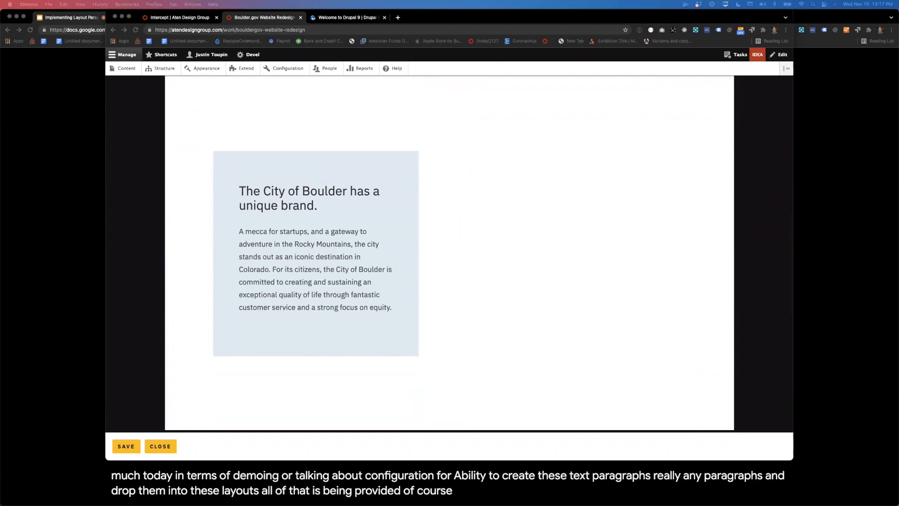
{"action": "left_click", "coordinate": [568, 261]}
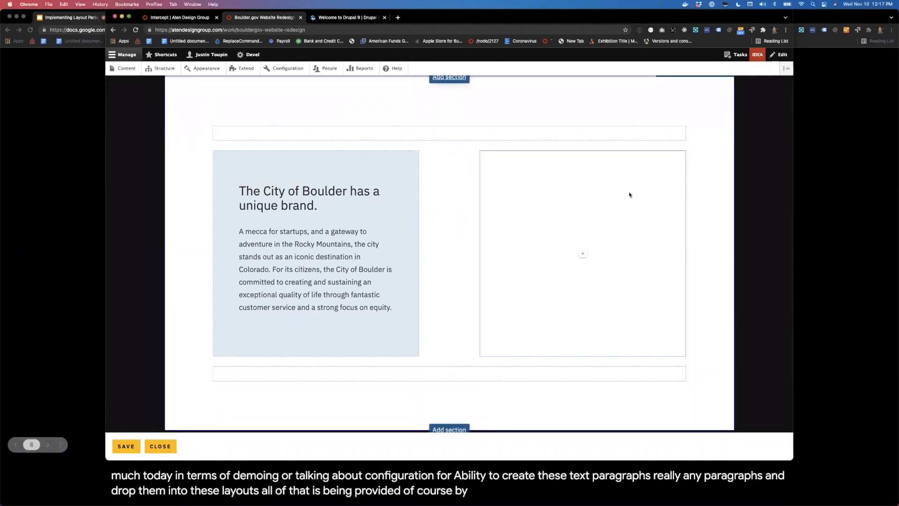
{"action": "left_click", "coordinate": [583, 255]}
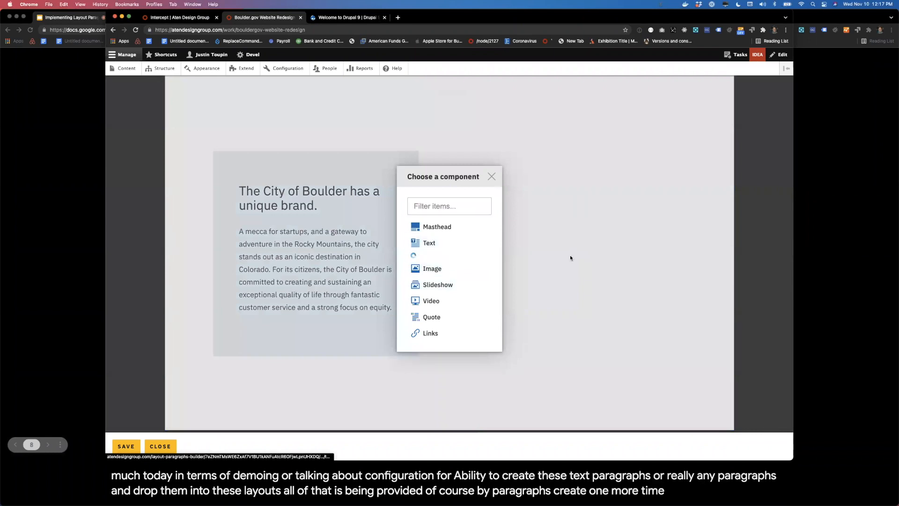
{"action": "type", "text": "The City of Boulder provides governance and utility services, recreation information, relevant news, and the tools and resources necessary to get involved with local government. Website content and functionality are managed by a broad team spanning more than thirty departments and divisions. Audiences include a similarly wide collection of users like residents, city employees, prospective residents, visitors, and community members engaged with local government.  Aten worked with the City of Boulder to re-organize their many services and detailed how-to information into a task-oriented, user-centered, visually stunning digital experience. A sweeping granular permissions system allows flexible configuration of individual, departmental, or custom administrative access, facilitating intuitive, distributed content management."}
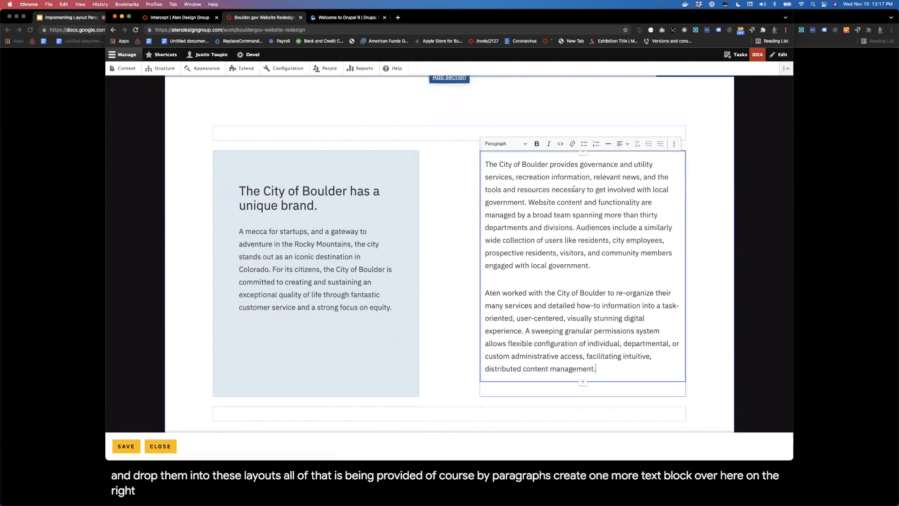
Step: Swap the two Text components: move the governance paragraphs into the light blue region and the "unique brand" text into the secondary region
{"action": "left_click", "coordinate": [777, 247]}
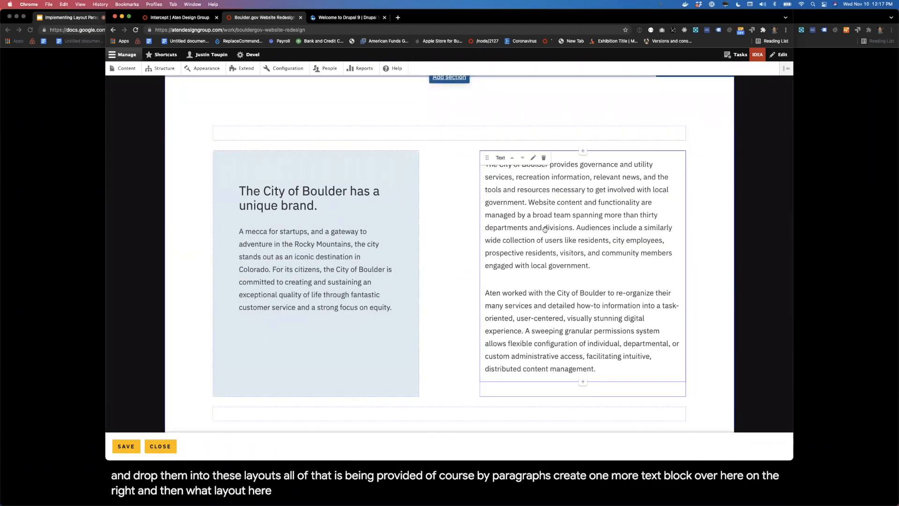
{"action": "scroll", "coordinate": [544, 229], "scroll_direction": "up", "scroll_amount": 1}
{"action": "scroll", "coordinate": [544, 228], "scroll_direction": "up", "scroll_amount": 3}
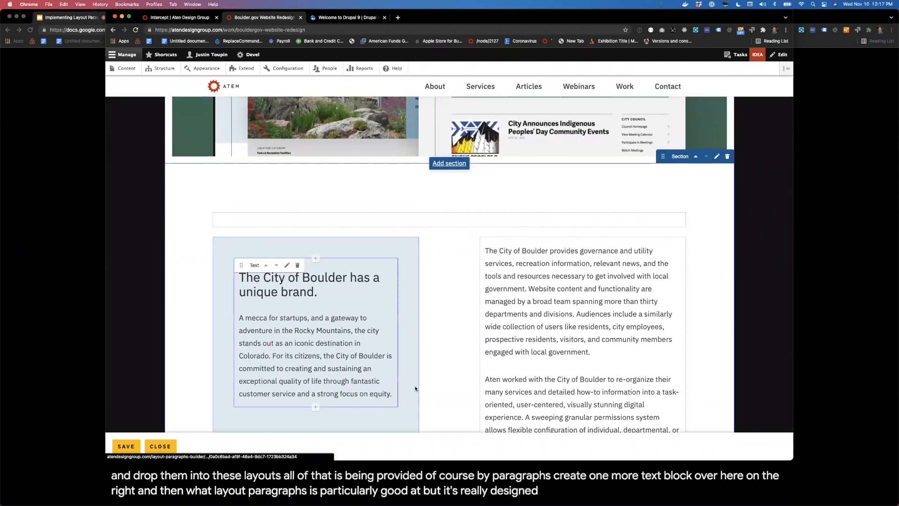
{"action": "scroll", "coordinate": [388, 315], "scroll_direction": "down", "scroll_amount": 6}
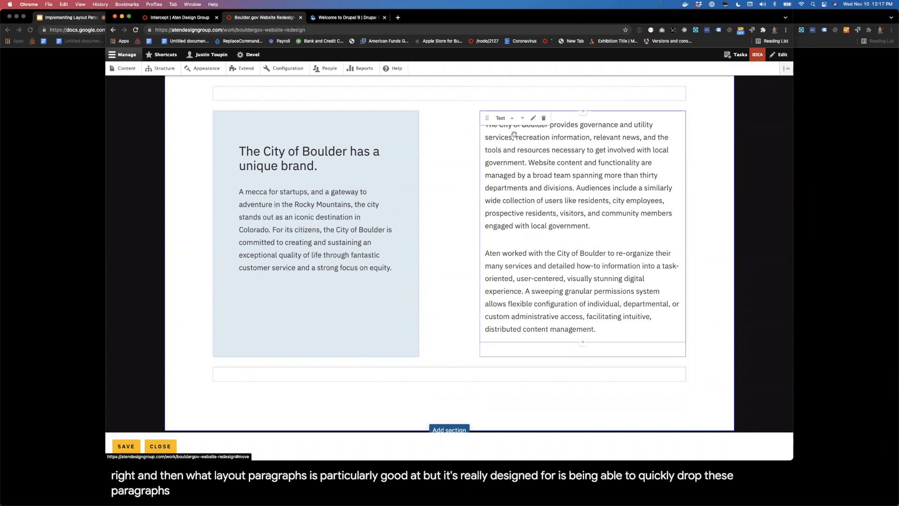
{"action": "left_click_drag", "start_coordinate": [489, 121], "coordinate": [285, 232]}
{"action": "scroll", "coordinate": [253, 323], "scroll_direction": "down", "scroll_amount": 3}
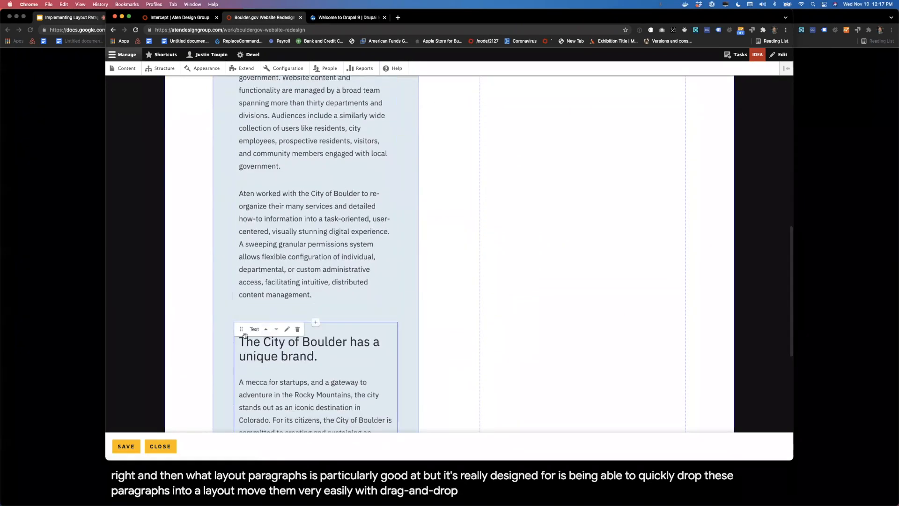
{"action": "left_click_drag", "start_coordinate": [252, 321], "coordinate": [494, 130]}
Step: Move the "unique brand" Text component down out of the secondary region and back up with keyboard control, and finish the move
{"action": "left_click", "coordinate": [488, 170]}
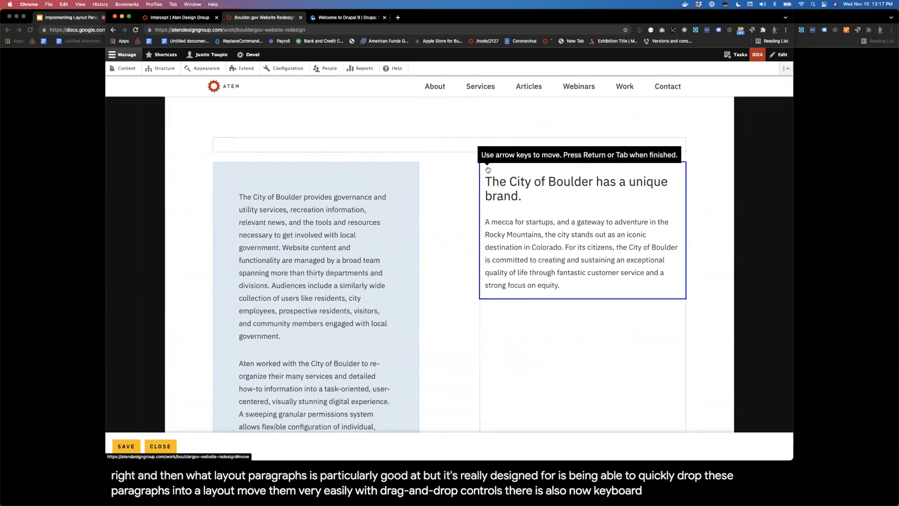
{"action": "key", "text": "Down"}
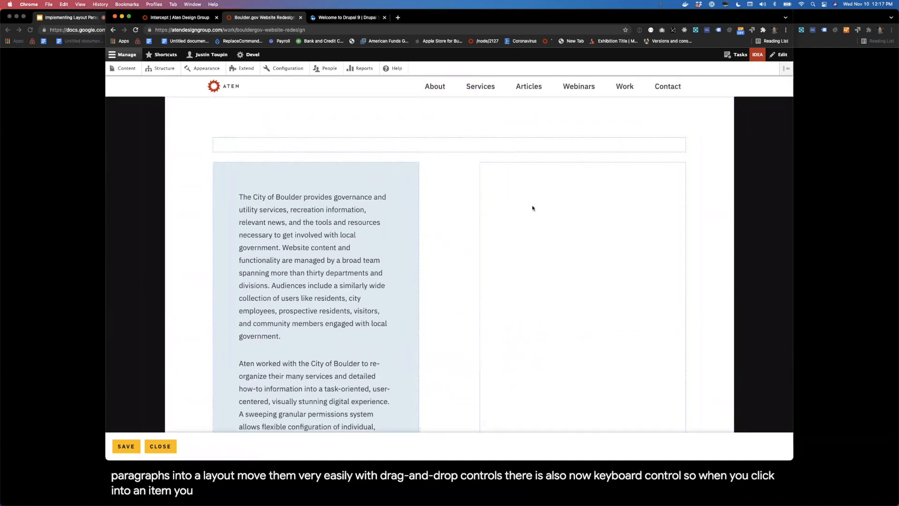
{"action": "key", "text": "Up"}
{"action": "key", "text": "Return"}
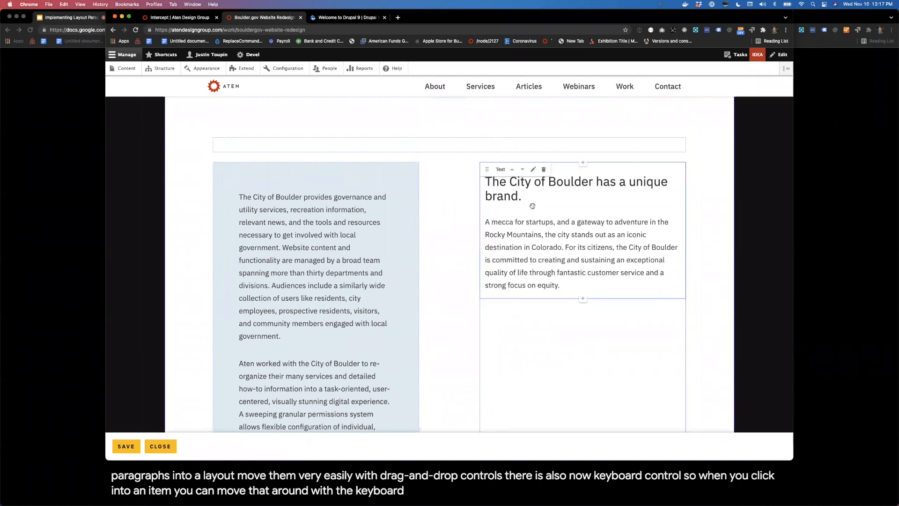
Step: Save the case study's layout changes and close the layout editor
{"action": "scroll", "coordinate": [490, 225], "scroll_direction": "down", "scroll_amount": 5}
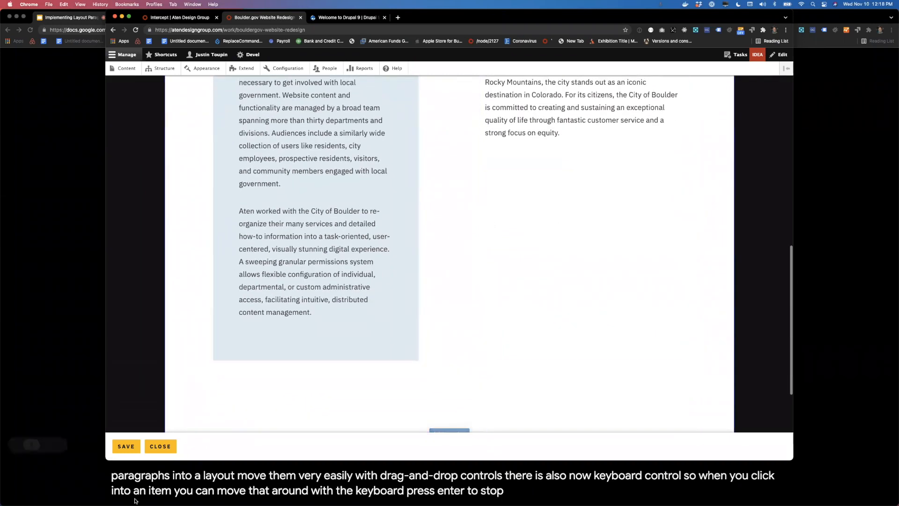
{"action": "left_click", "coordinate": [126, 445]}
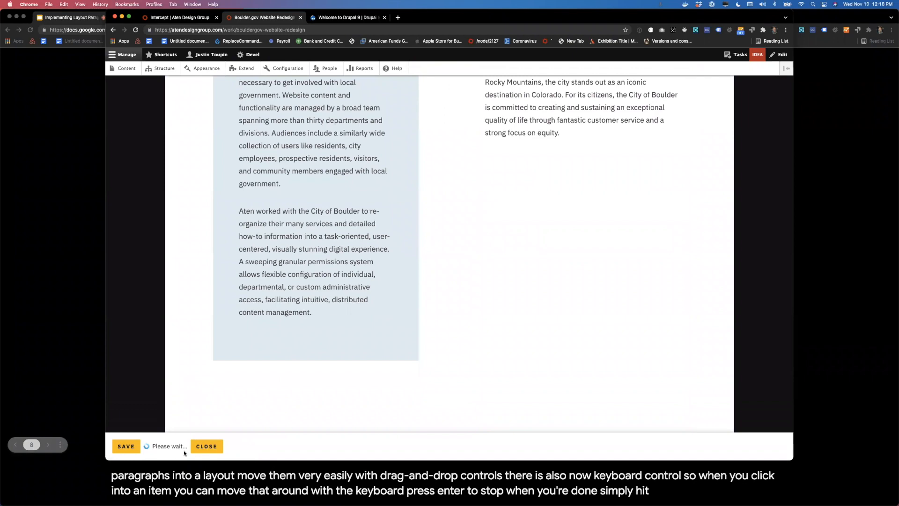
{"action": "left_click", "coordinate": [161, 446]}
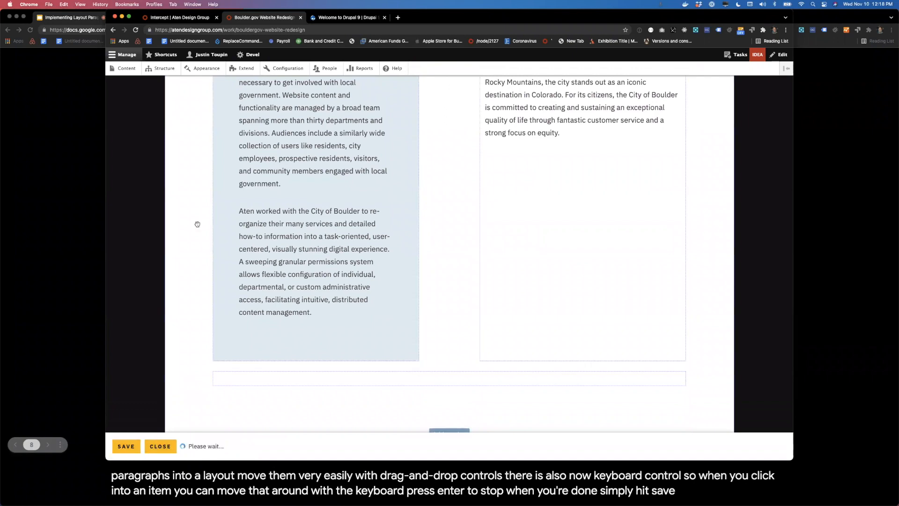
Step: Examine the case study page's front-end view from the City of Boulder hero down to the two-column text section
{"action": "scroll", "coordinate": [237, 185], "scroll_direction": "up", "scroll_amount": 10}
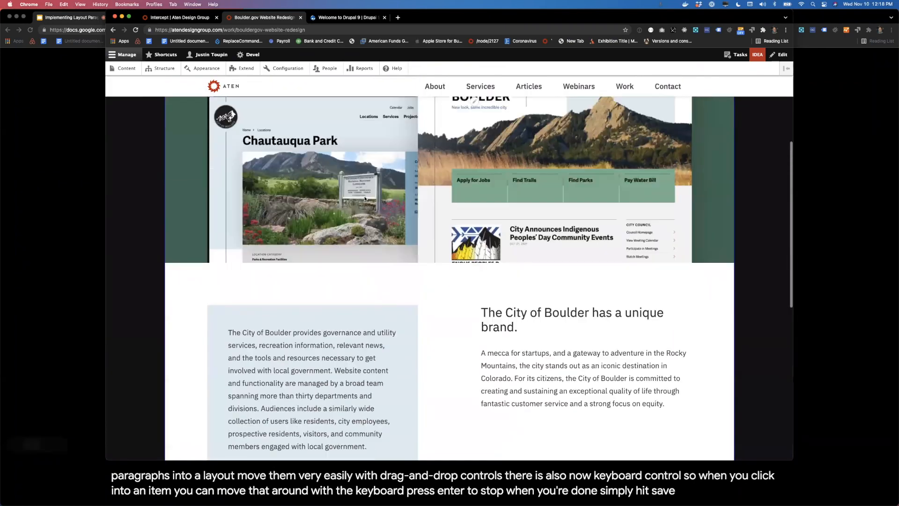
{"action": "scroll", "coordinate": [365, 199], "scroll_direction": "up", "scroll_amount": 4}
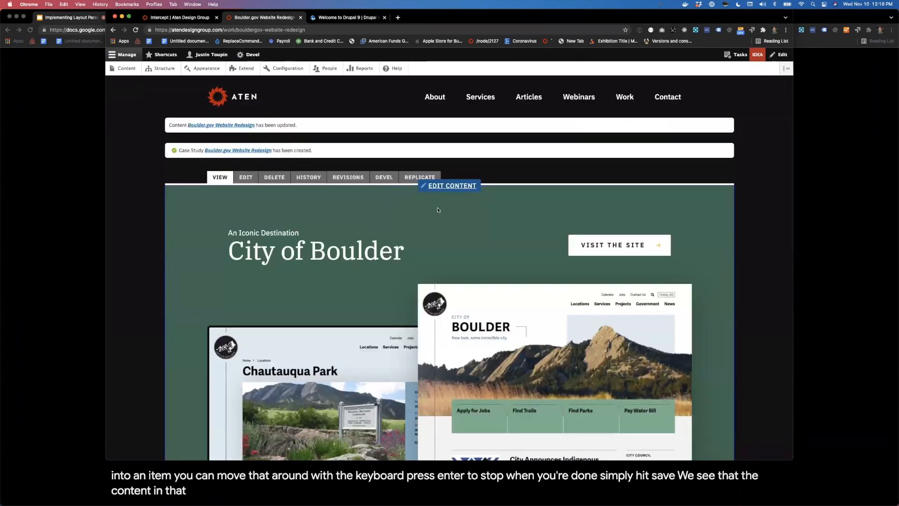
{"action": "scroll", "coordinate": [439, 210], "scroll_direction": "down", "scroll_amount": 1}
{"action": "scroll", "coordinate": [438, 210], "scroll_direction": "down", "scroll_amount": 7}
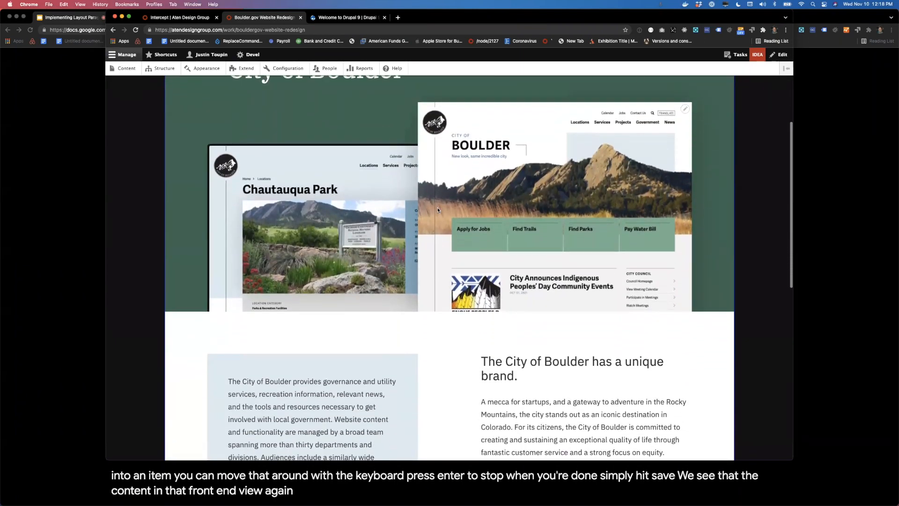
{"action": "scroll", "coordinate": [438, 209], "scroll_direction": "up", "scroll_amount": 8}
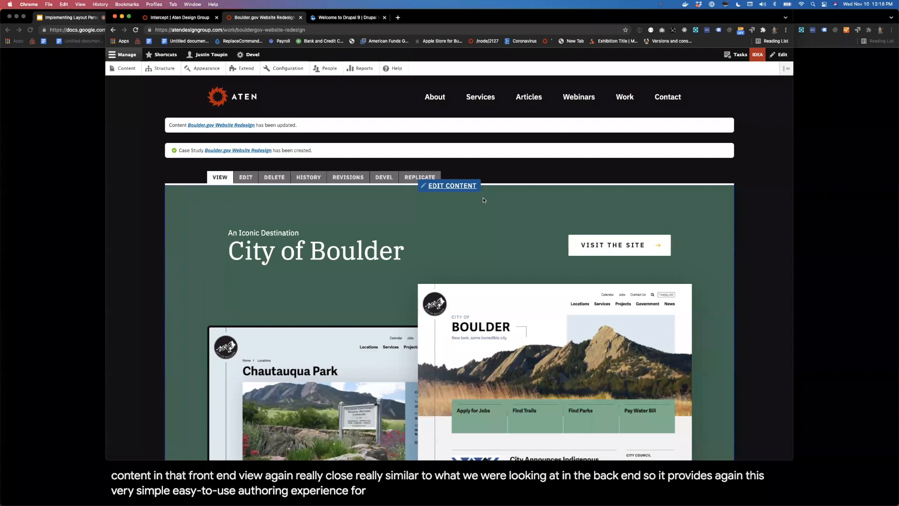
{"action": "scroll", "coordinate": [483, 198], "scroll_direction": "down", "scroll_amount": 10}
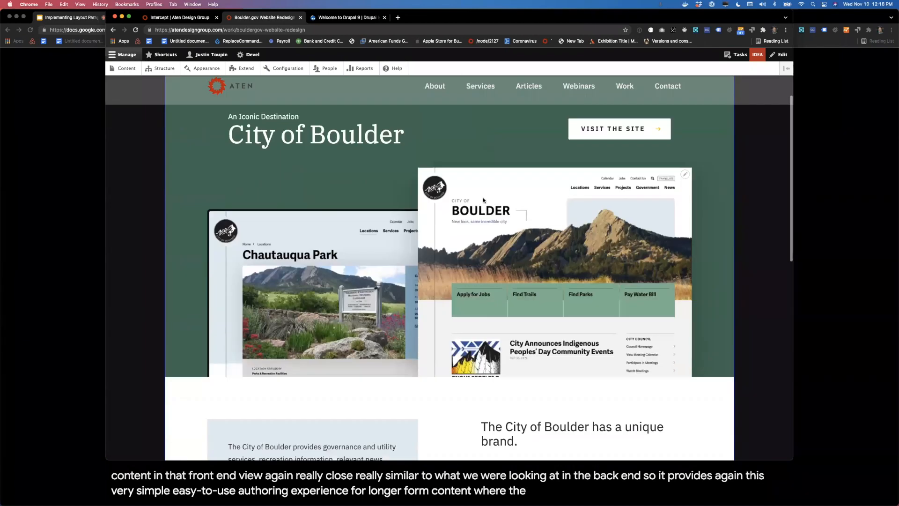
{"action": "scroll", "coordinate": [483, 200], "scroll_direction": "up", "scroll_amount": 4}
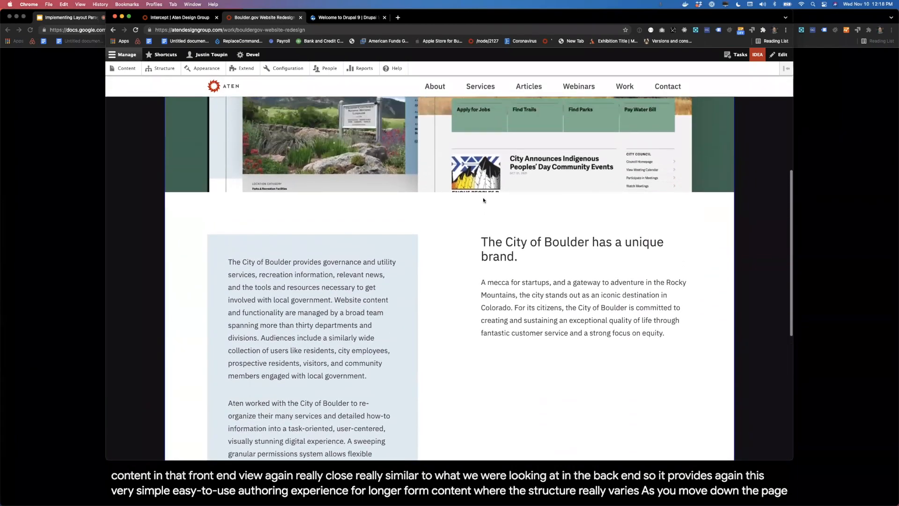
{"action": "scroll", "coordinate": [484, 199], "scroll_direction": "up", "scroll_amount": 5}
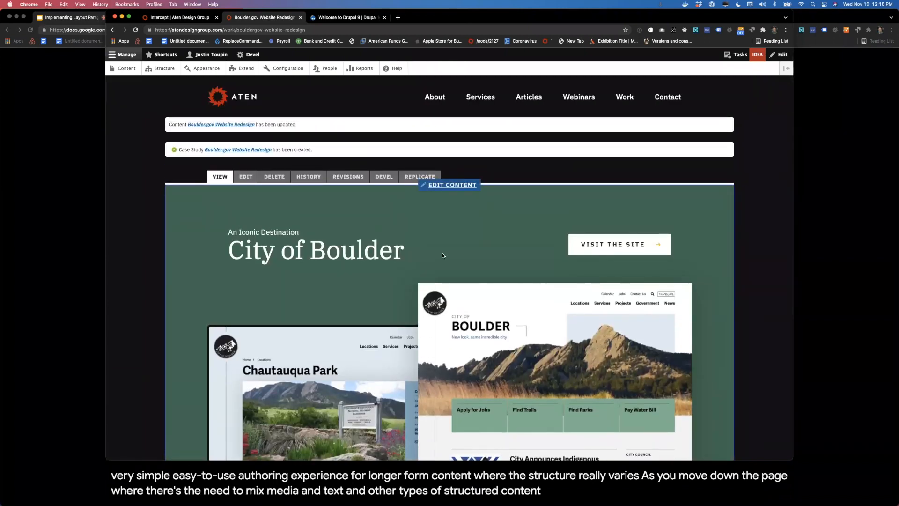
{"action": "scroll", "coordinate": [442, 255], "scroll_direction": "down", "scroll_amount": 4}
{"action": "scroll", "coordinate": [442, 256], "scroll_direction": "down", "scroll_amount": 3}
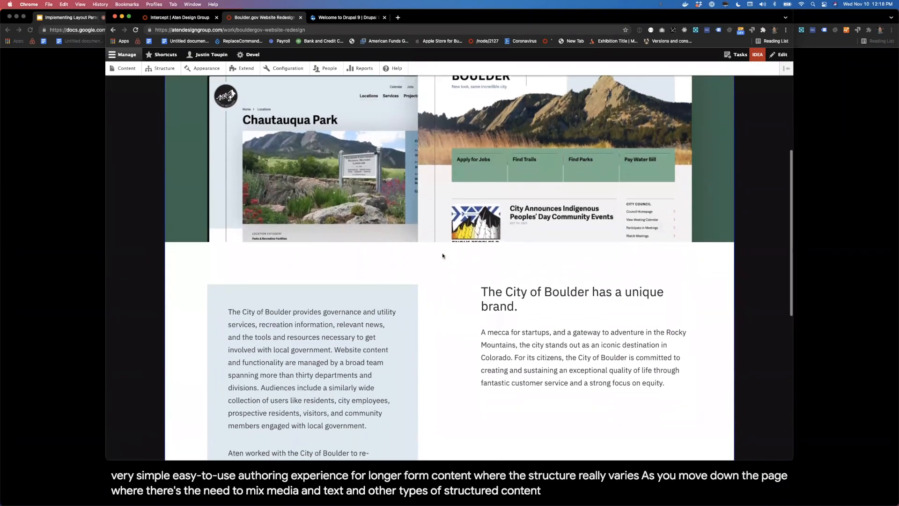
{"action": "scroll", "coordinate": [466, 249], "scroll_direction": "up", "scroll_amount": 3}
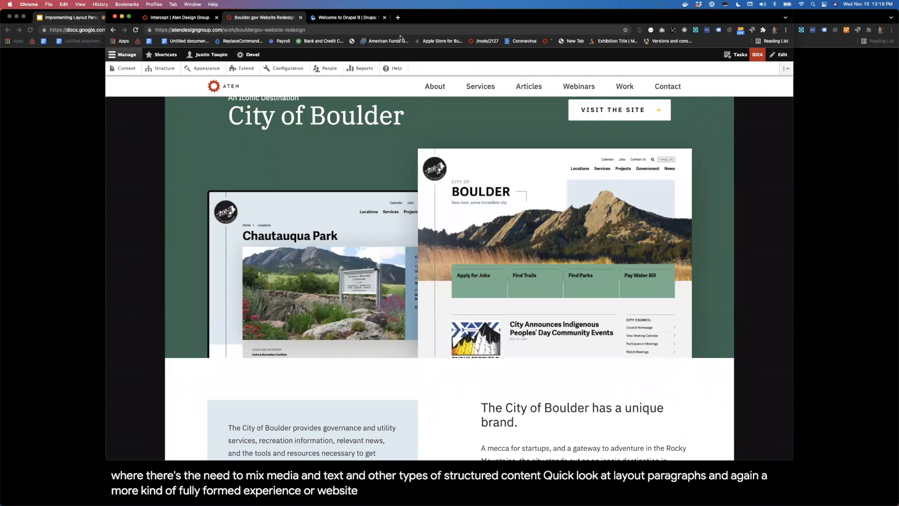
Step: Switch to the fresh Drupal 9 site and log in with the administrator account's username and password
{"action": "left_click", "coordinate": [327, 20]}
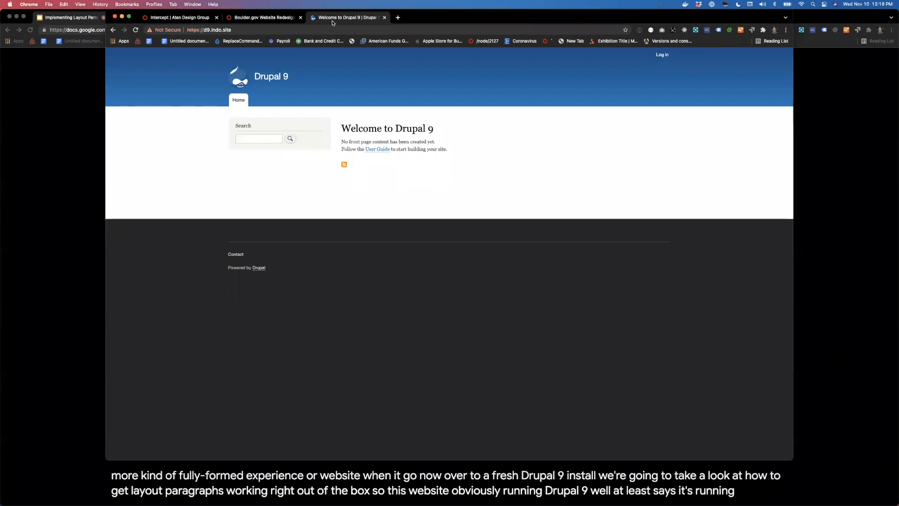
{"action": "left_click", "coordinate": [660, 55]}
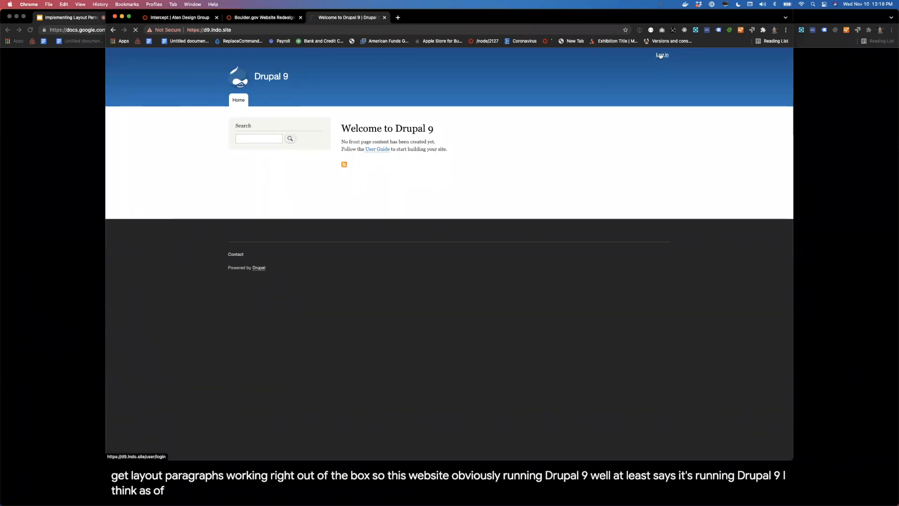
{"action": "type", "text": "admin"}
{"action": "key", "text": "Tab"}
{"action": "type", "text": "admin"}
{"action": "key", "text": "Return"}
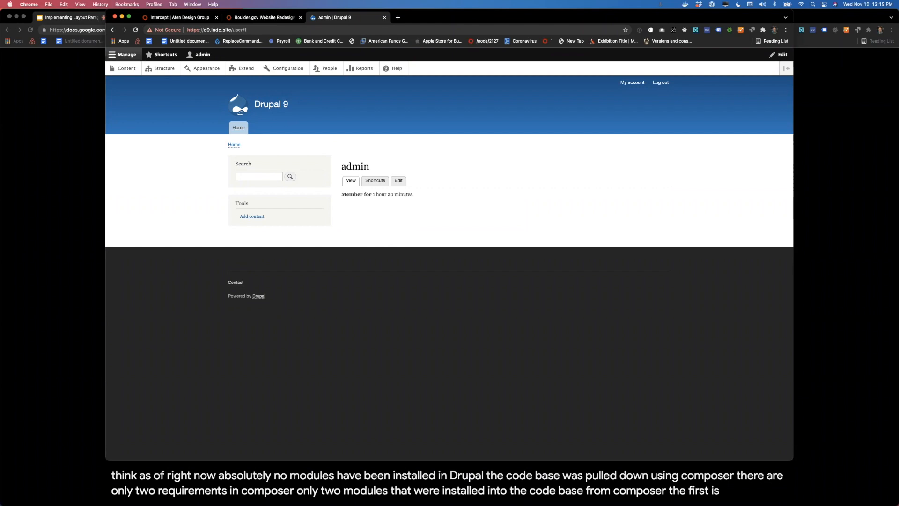
Step: Filter the Extend module list for "stories" and install Stories and Stories Media together with their required modules
{"action": "left_click", "coordinate": [247, 68]}
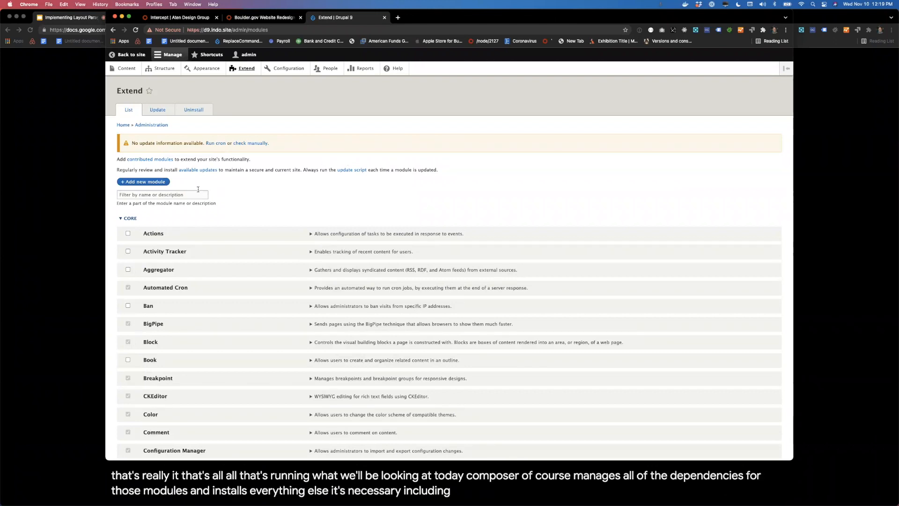
{"action": "left_click", "coordinate": [171, 194]}
{"action": "type", "text": "stories"}
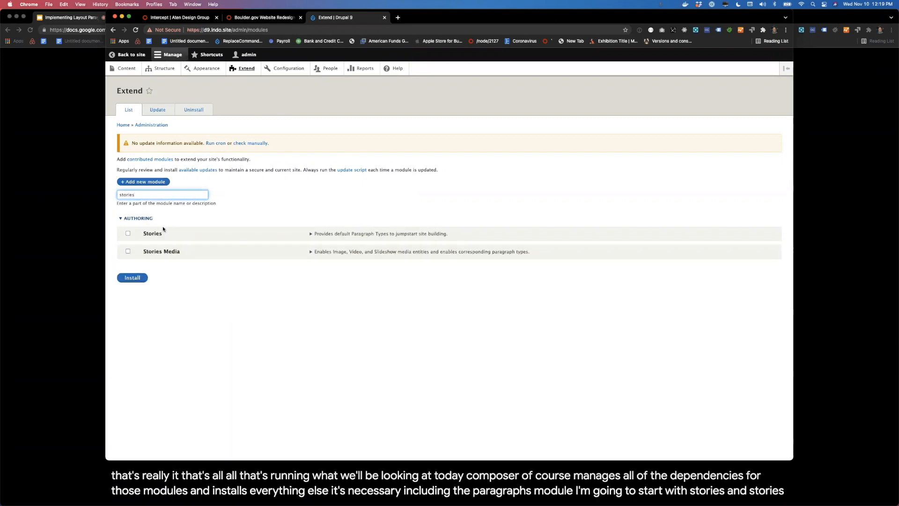
{"action": "left_click", "coordinate": [128, 234]}
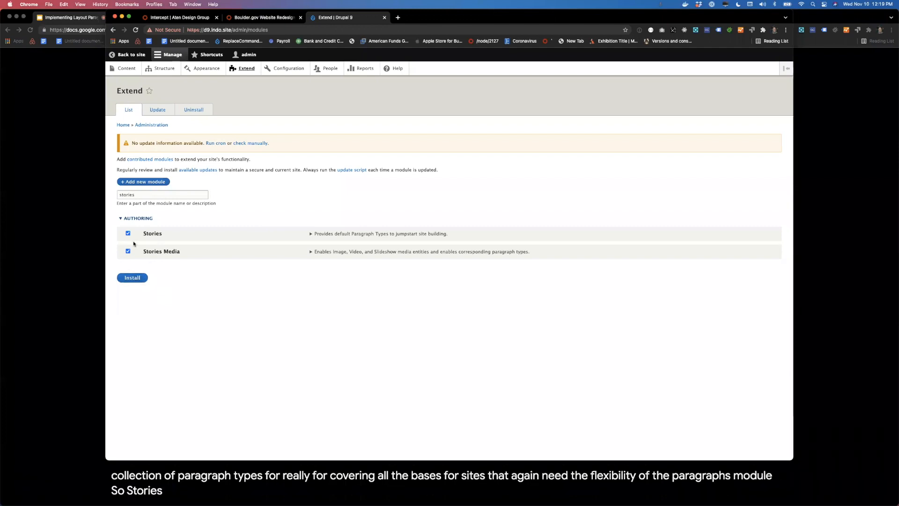
{"action": "left_click", "coordinate": [133, 279]}
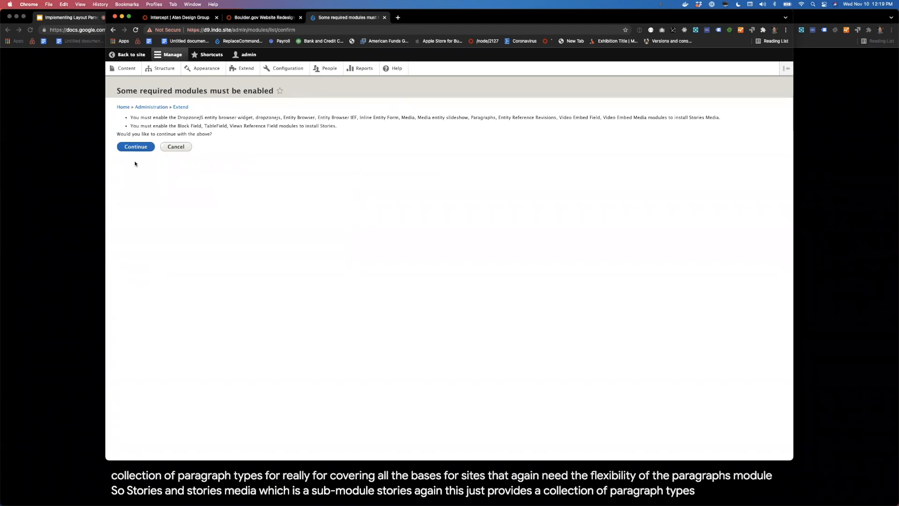
{"action": "left_click", "coordinate": [129, 148]}
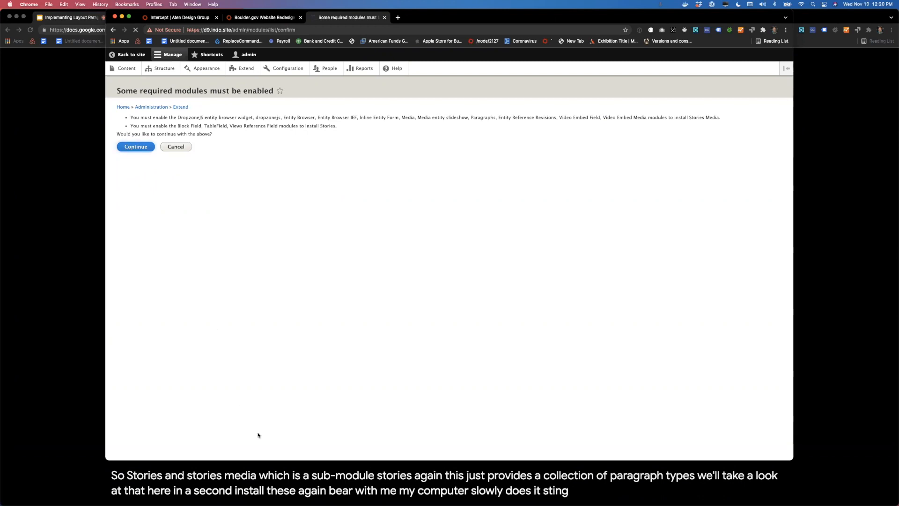
Step: Check on the module installation and view the Paragraph types list from the Structure page in a separate browser tab
{"action": "mouse_move", "coordinate": [237, 500]}
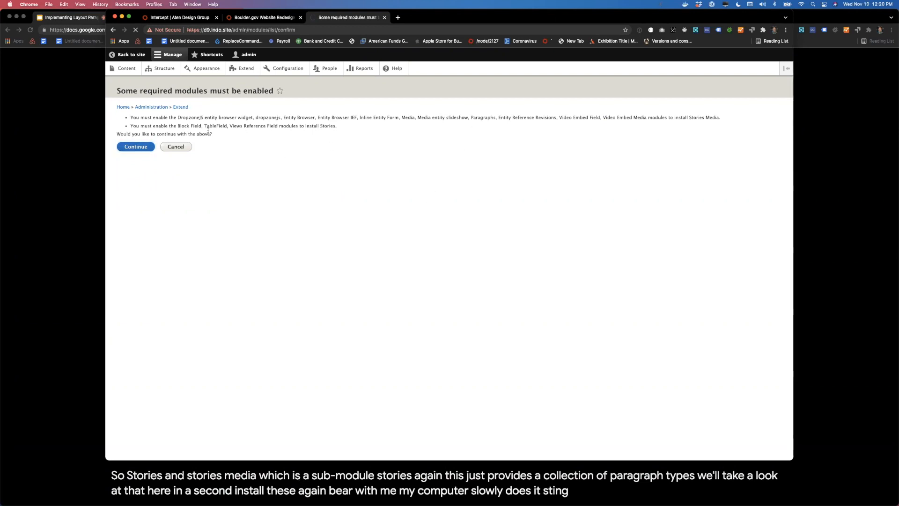
{"action": "left_click", "coordinate": [171, 70], "text": "super"}
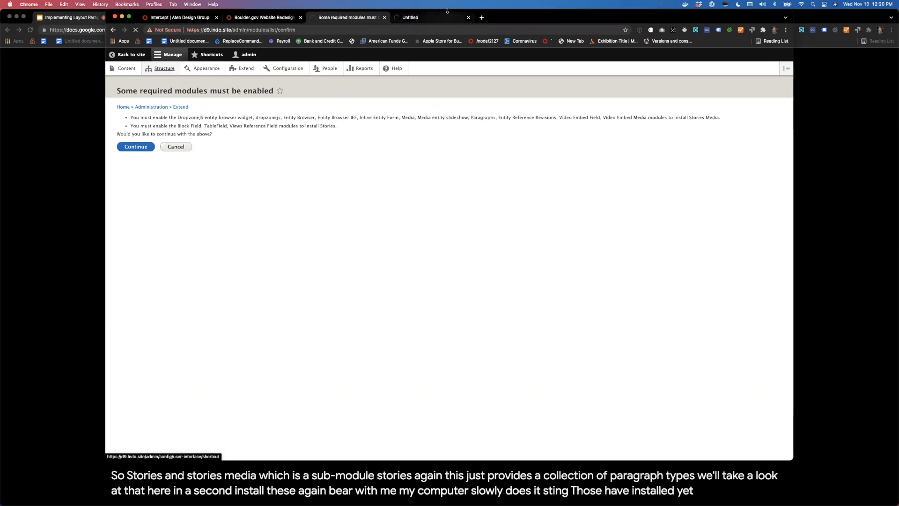
{"action": "left_click", "coordinate": [422, 21]}
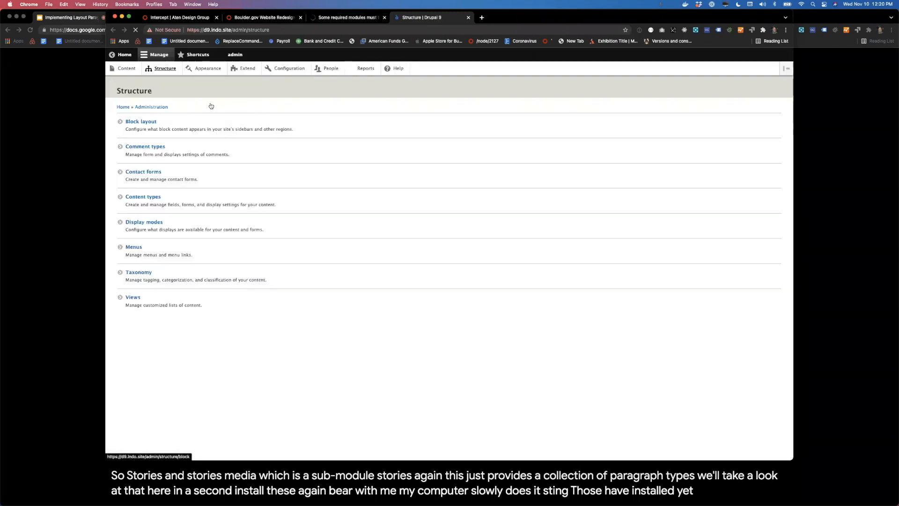
{"action": "left_click", "coordinate": [337, 18]}
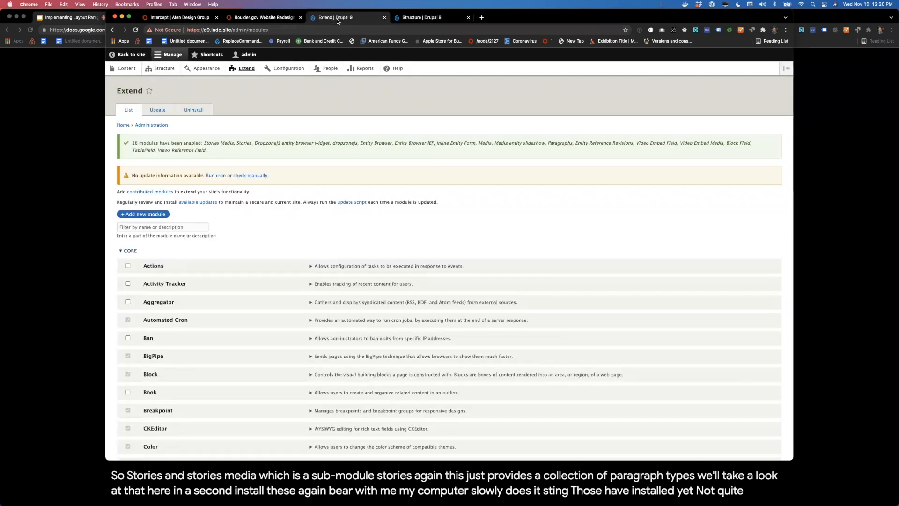
{"action": "left_click", "coordinate": [421, 17]}
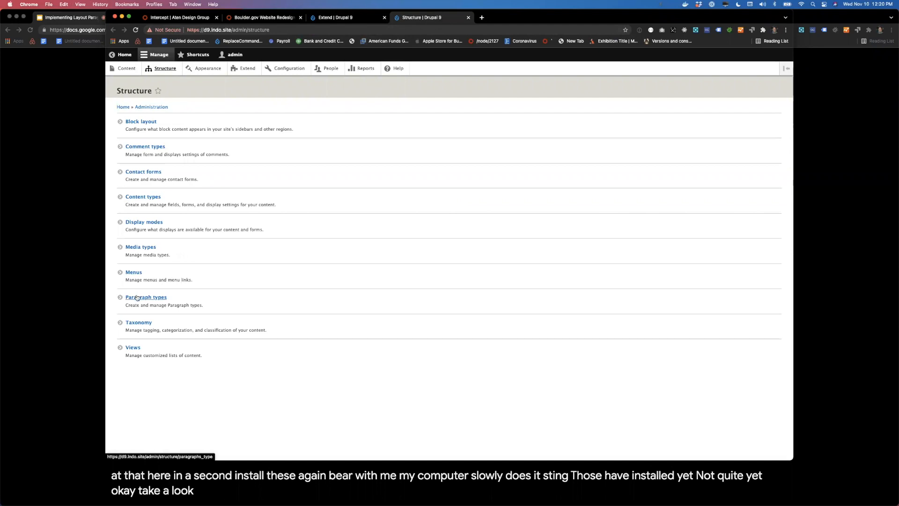
{"action": "left_click", "coordinate": [353, 17]}
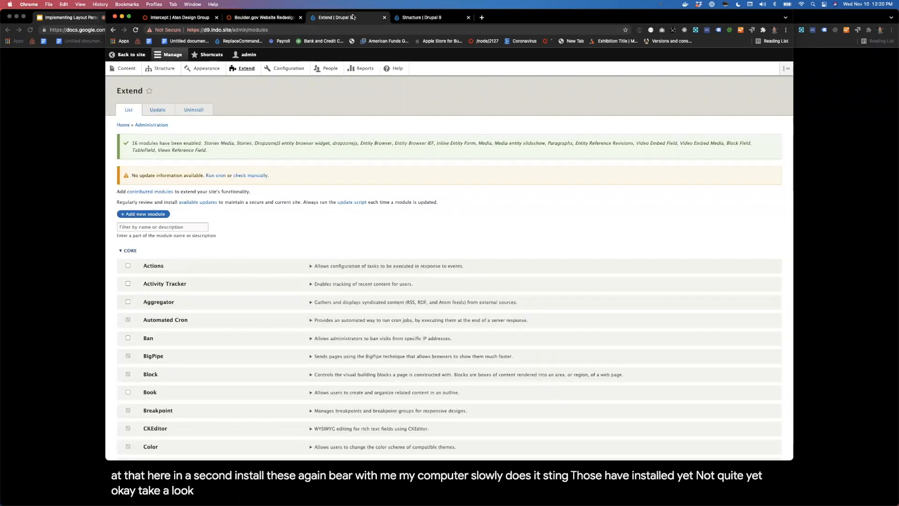
{"action": "left_click", "coordinate": [419, 21]}
{"action": "left_click", "coordinate": [149, 297]}
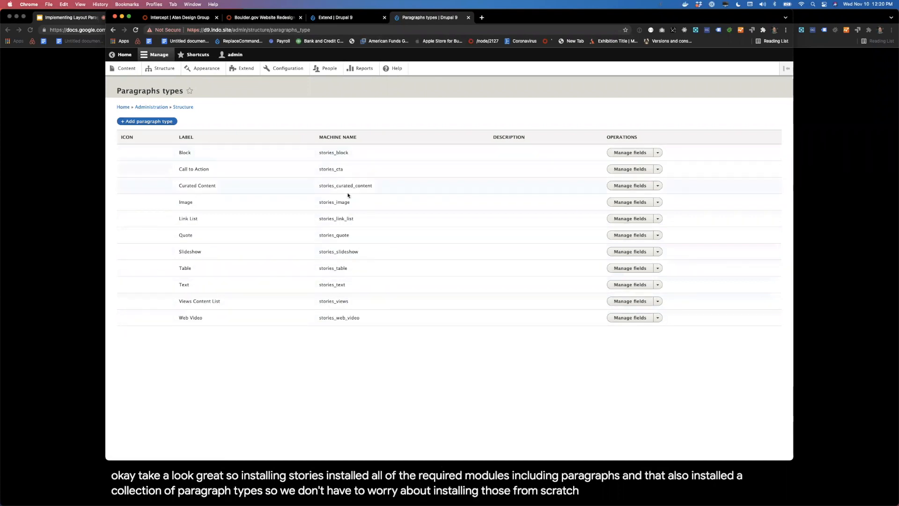
Step: Filter the Extend module list for "layout" and install Layout Paragraphs together with its required Layout Discovery module
{"action": "left_click", "coordinate": [349, 17]}
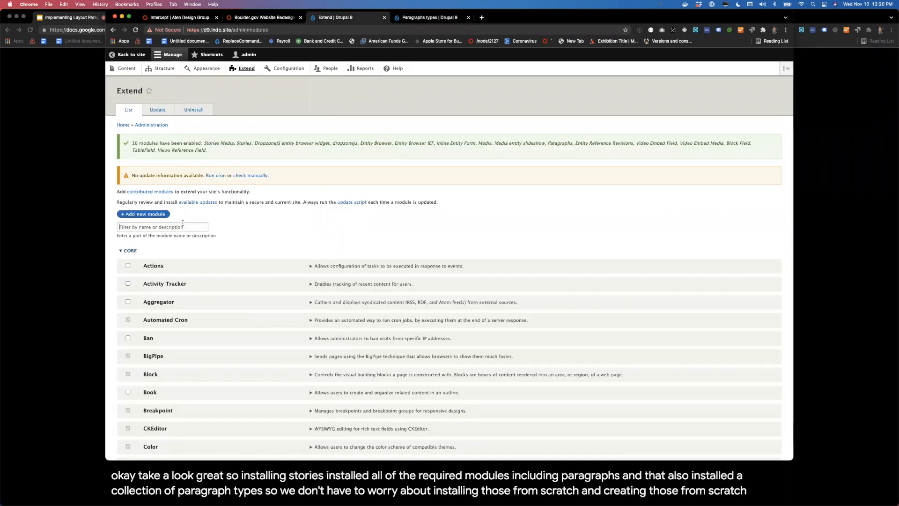
{"action": "left_click", "coordinate": [183, 225]}
{"action": "type", "text": "layout"}
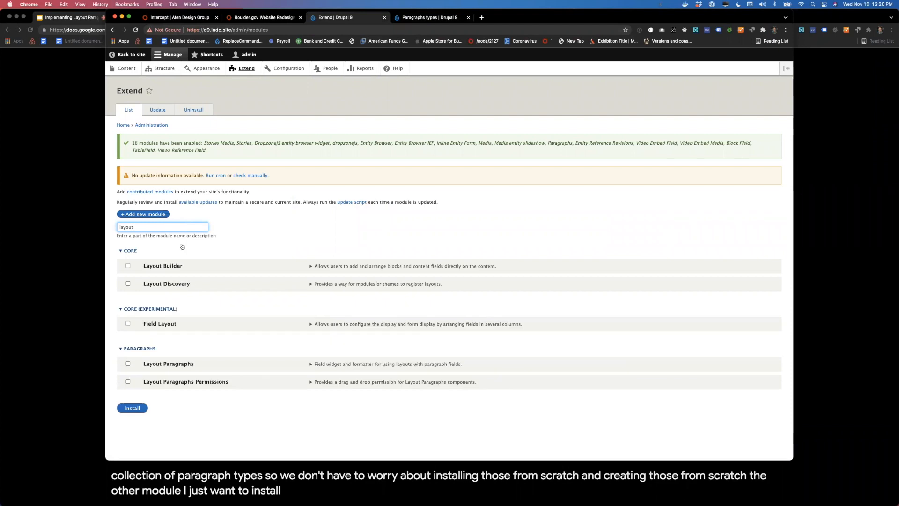
{"action": "left_click", "coordinate": [169, 364]}
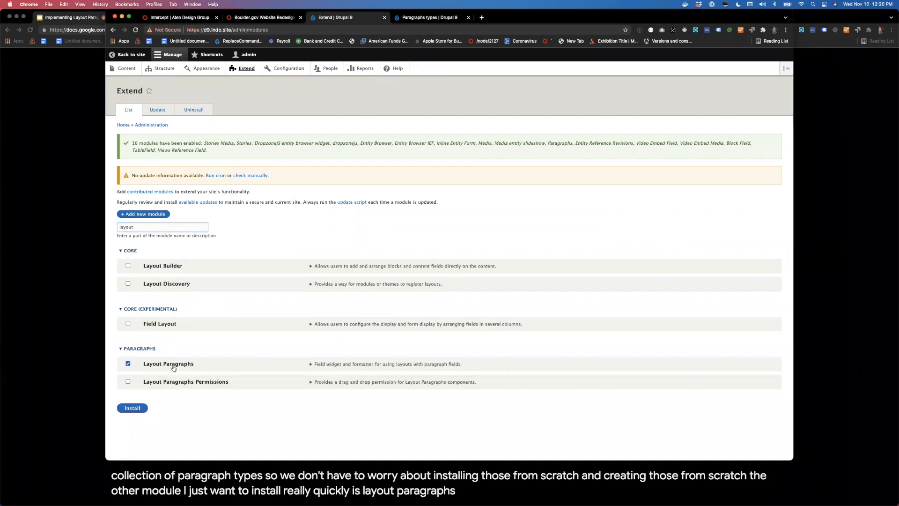
{"action": "left_click", "coordinate": [140, 409]}
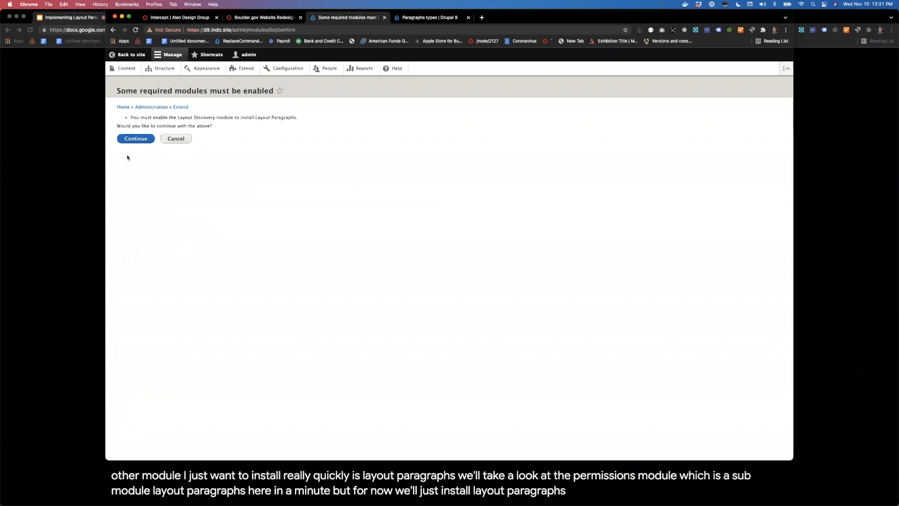
{"action": "left_click", "coordinate": [130, 140]}
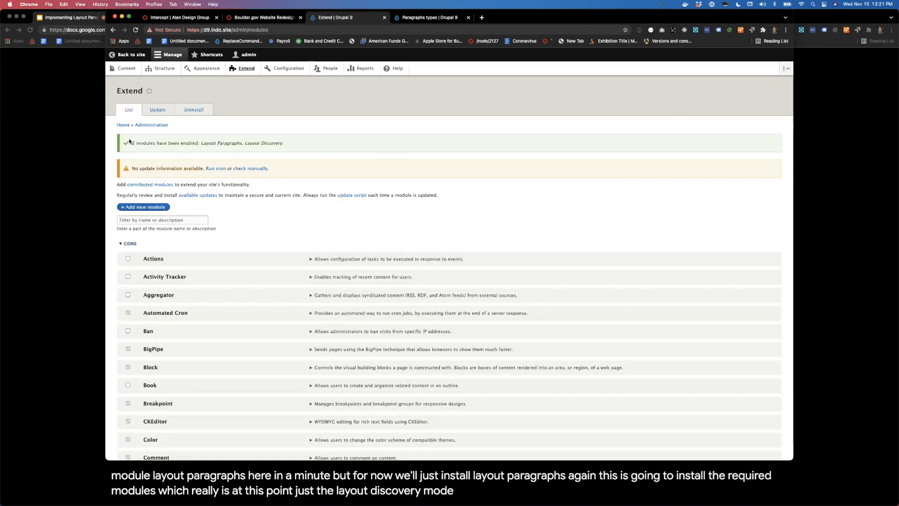
Step: Reload the Paragraphs types list and start a new paragraph type labelled "Section"
{"action": "left_click", "coordinate": [416, 18]}
{"action": "key", "text": "super+r"}
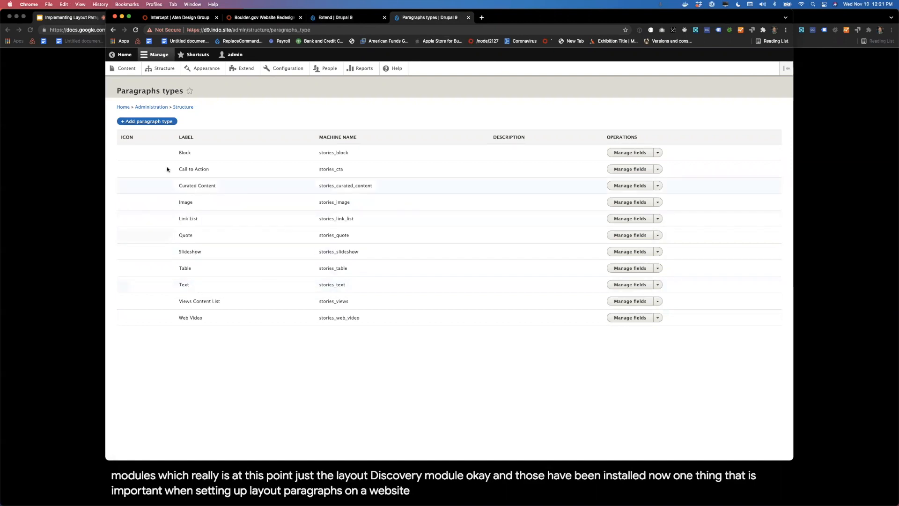
{"action": "left_click", "coordinate": [131, 122]}
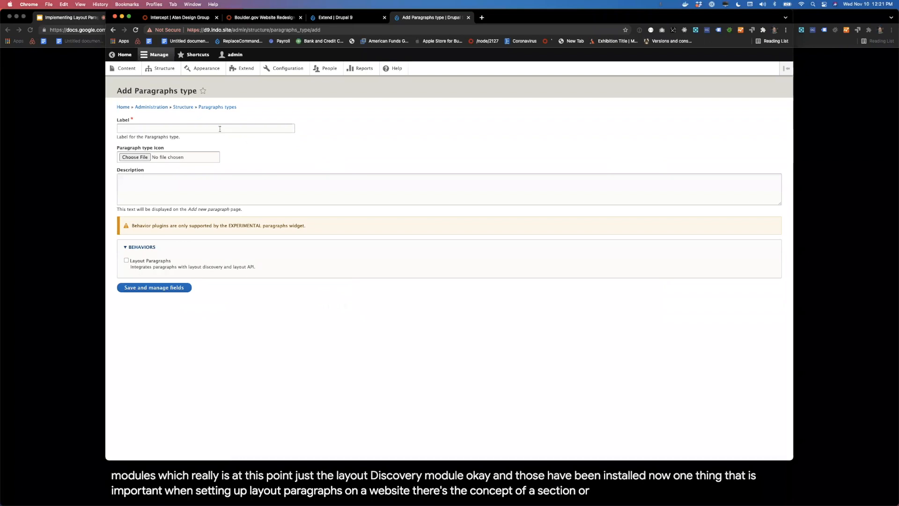
{"action": "left_click", "coordinate": [204, 129]}
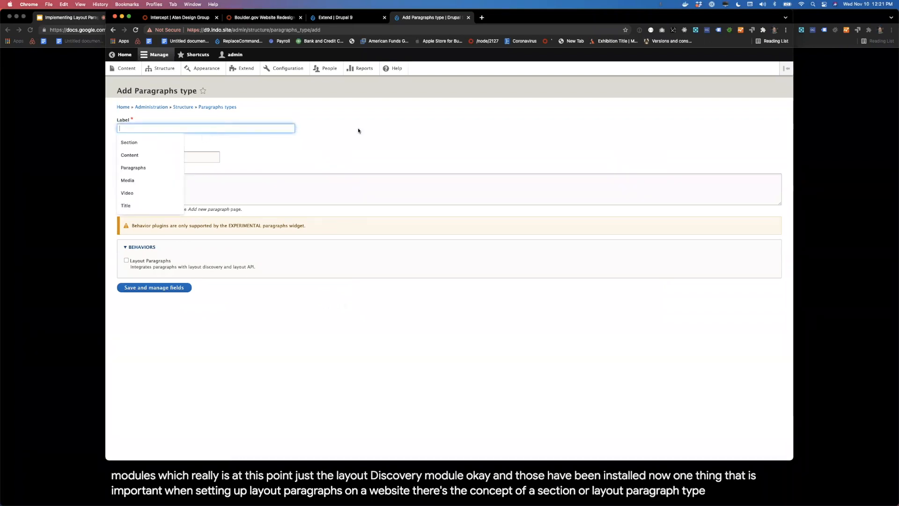
{"action": "left_click", "coordinate": [358, 131]}
{"action": "left_click", "coordinate": [275, 129]}
{"action": "type", "text": "Section"}
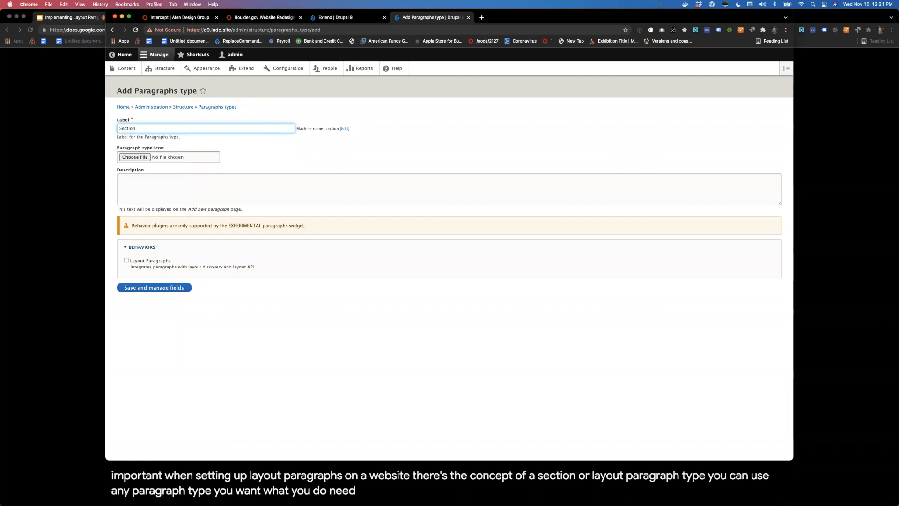
{"action": "left_click", "coordinate": [297, 164]}
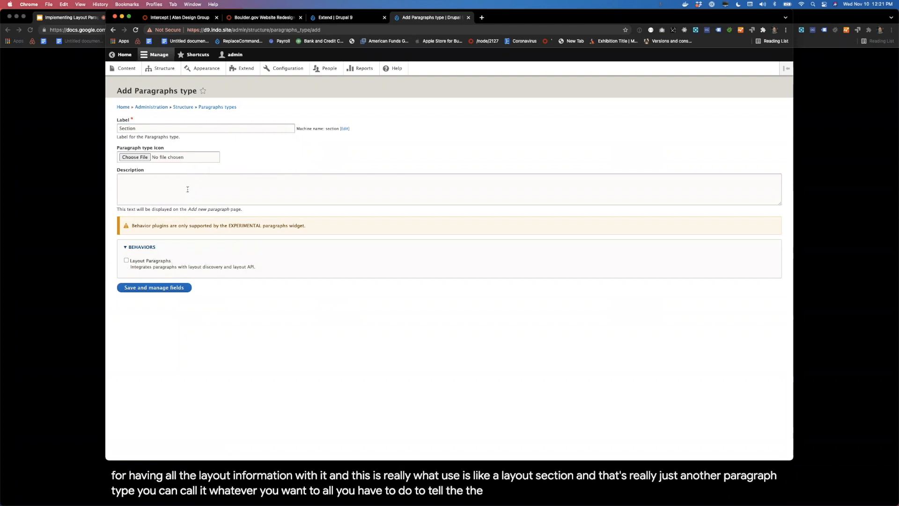
Step: Enable the Layout Paragraphs behavior with the One column, Two column, Three column 25/50/25 and Three column 33/34/33 layouts, and save the Section type
{"action": "left_click", "coordinate": [161, 261]}
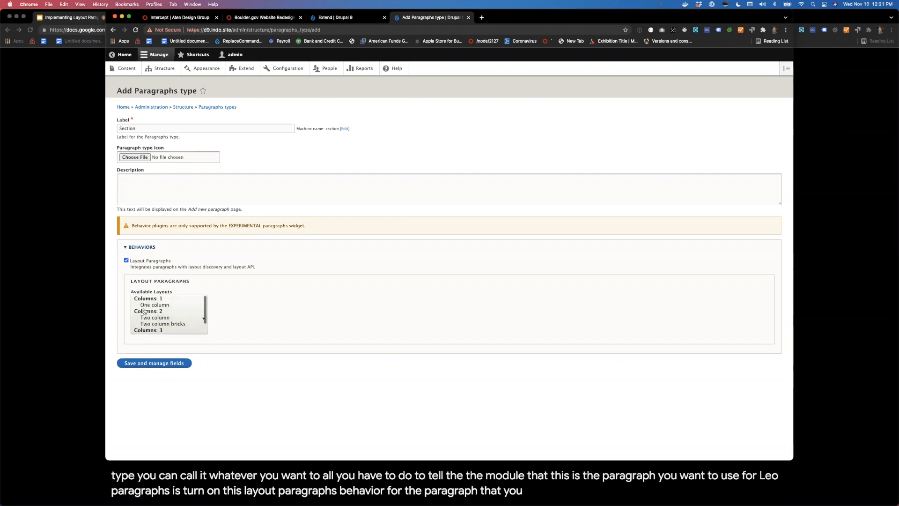
{"action": "left_click", "coordinate": [170, 306]}
{"action": "left_click", "coordinate": [170, 317]}
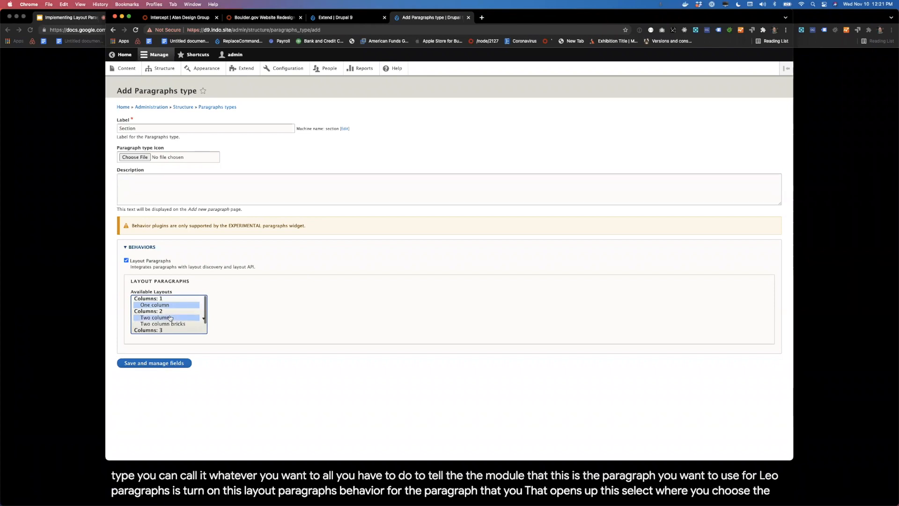
{"action": "scroll", "coordinate": [169, 318], "scroll_direction": "down", "scroll_amount": 1}
{"action": "left_click", "coordinate": [169, 323], "text": "super"}
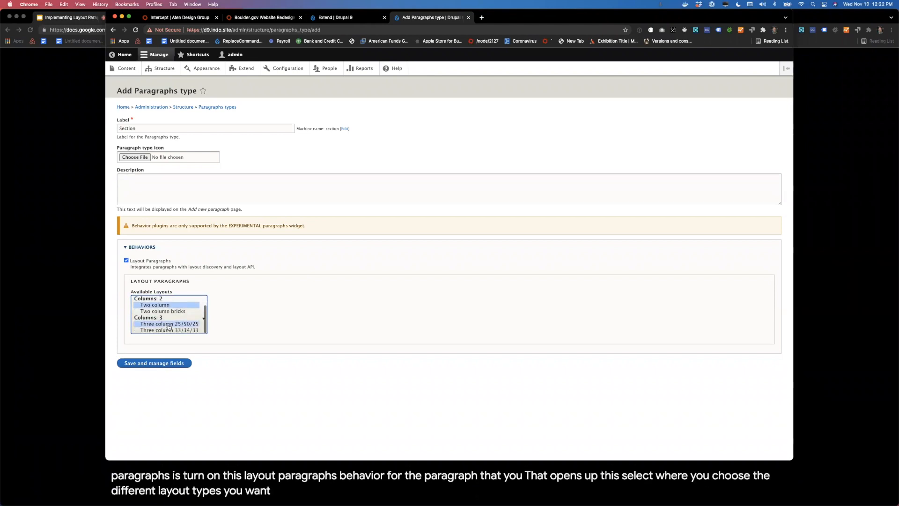
{"action": "left_click", "coordinate": [168, 331], "text": "super"}
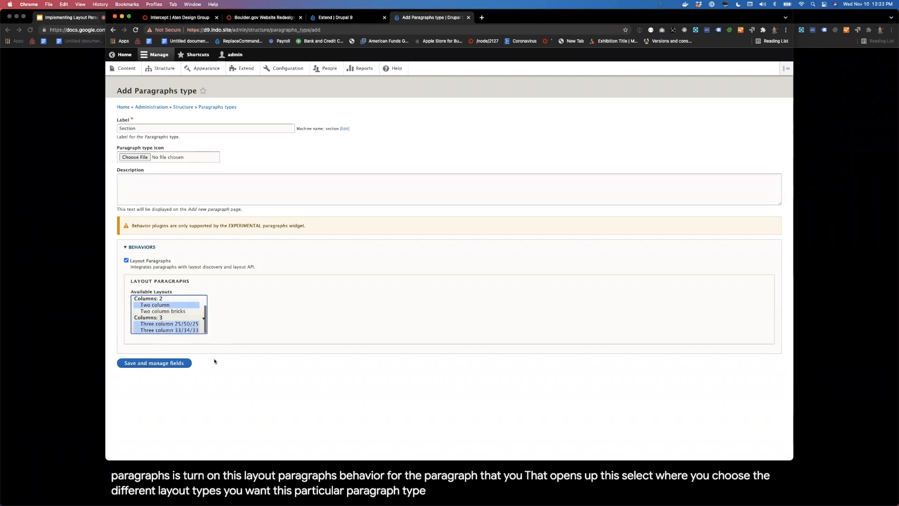
{"action": "left_click", "coordinate": [136, 364]}
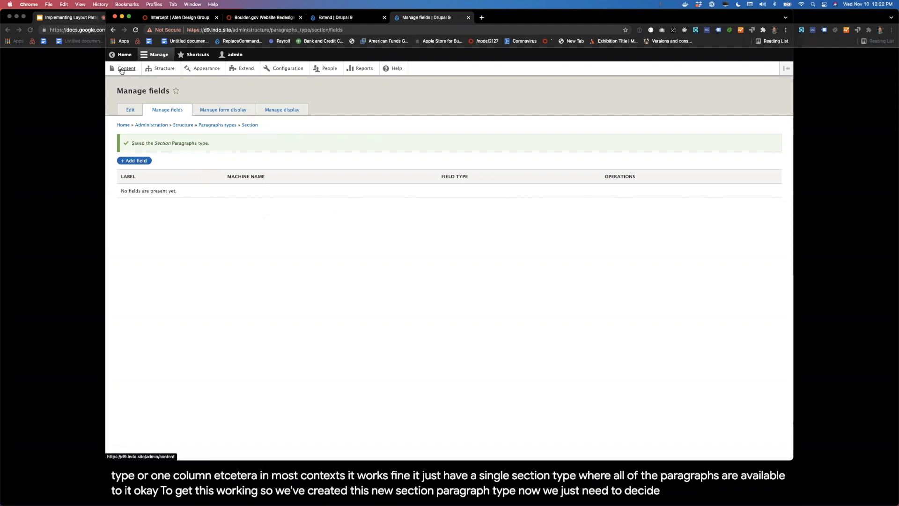
Step: Add a new Paragraph field labelled "Content" to the Basic page content type and save its field settings with unlimited values
{"action": "left_click", "coordinate": [168, 69]}
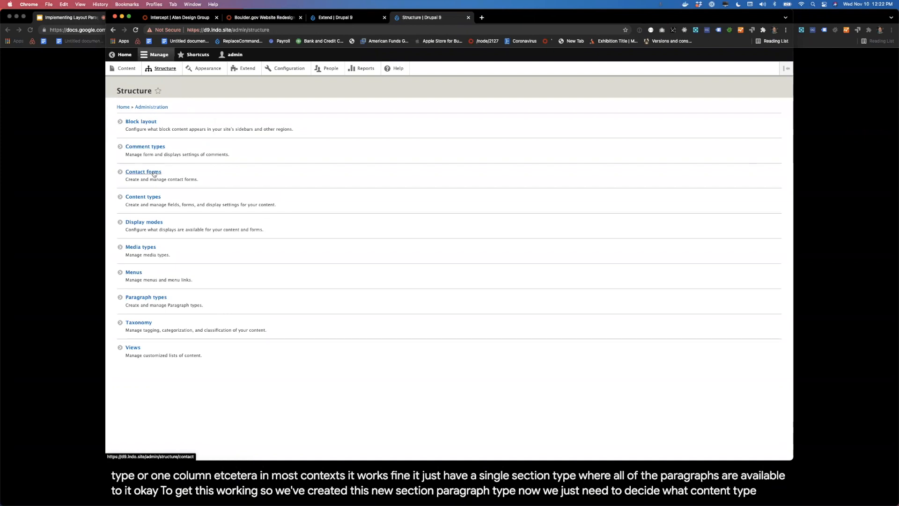
{"action": "left_click", "coordinate": [168, 188]}
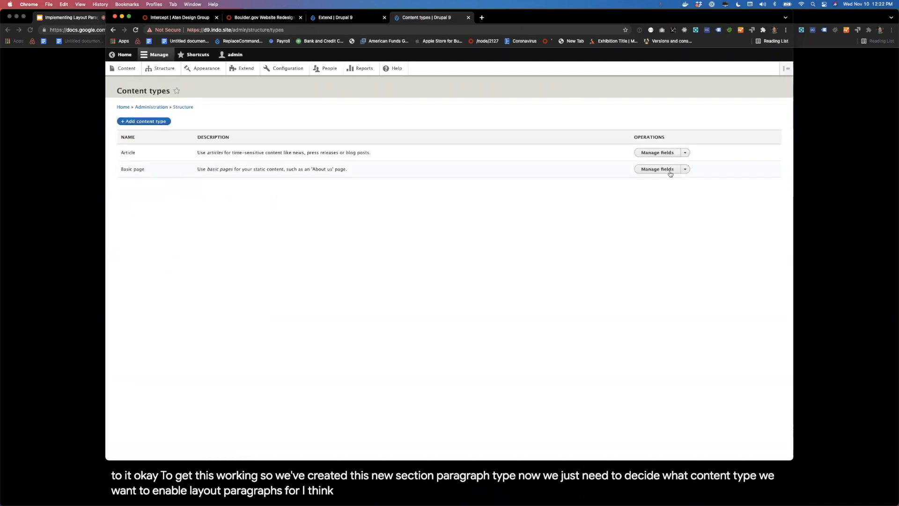
{"action": "left_click", "coordinate": [686, 170]}
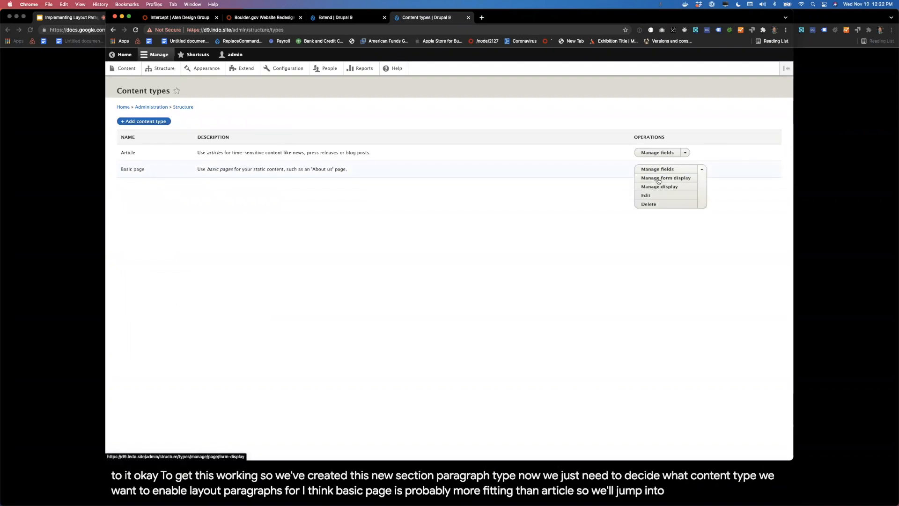
{"action": "left_click", "coordinate": [658, 170]}
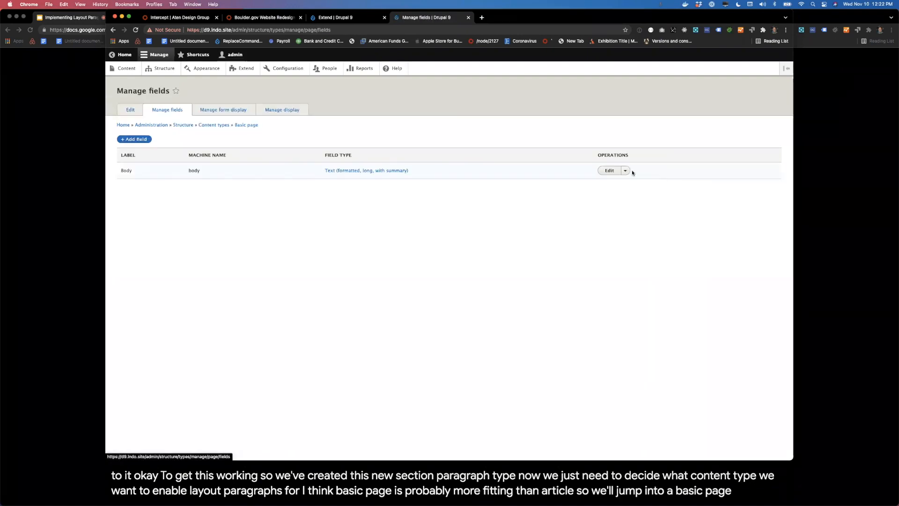
{"action": "left_click", "coordinate": [132, 139]}
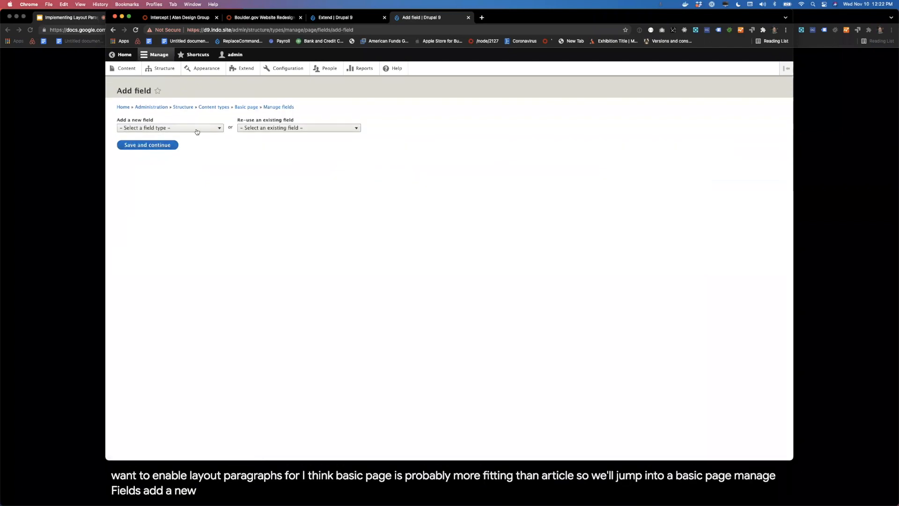
{"action": "left_click", "coordinate": [223, 129]}
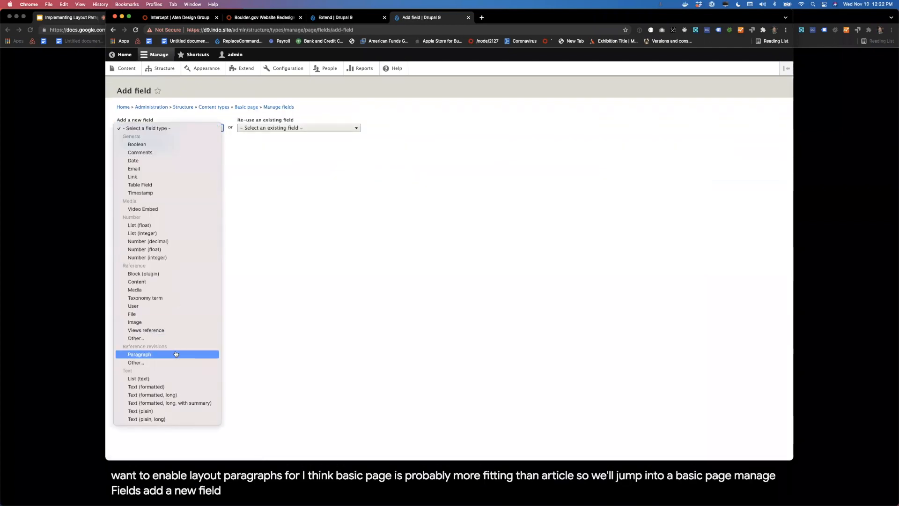
{"action": "left_click", "coordinate": [201, 354]}
{"action": "left_click", "coordinate": [146, 150]}
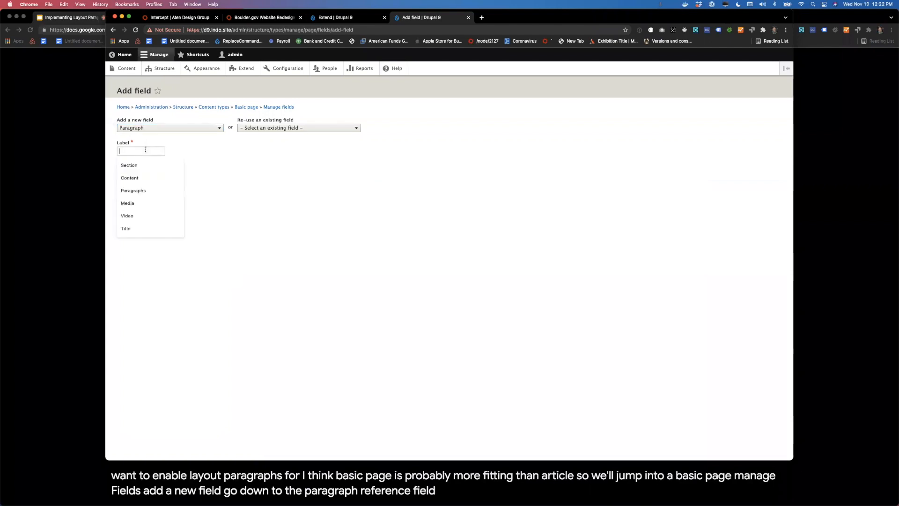
{"action": "type", "text": "Cont"}
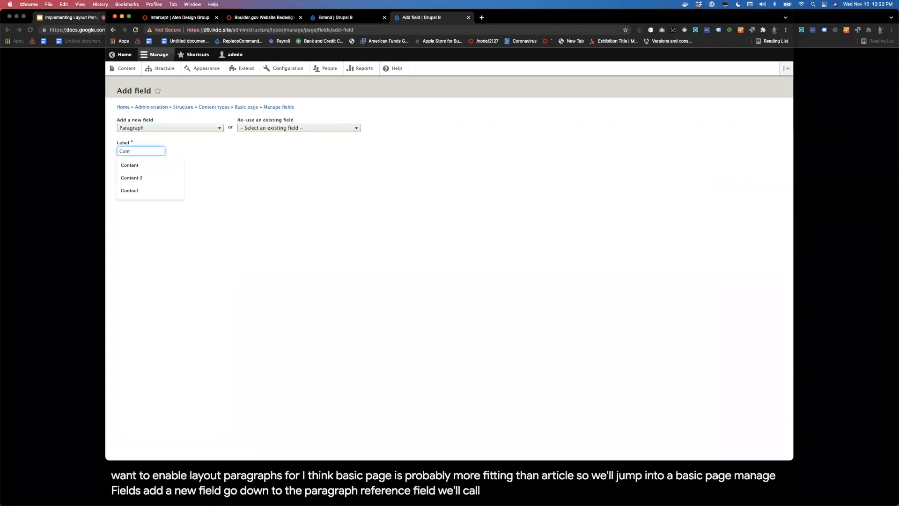
{"action": "type", "text": "ent"}
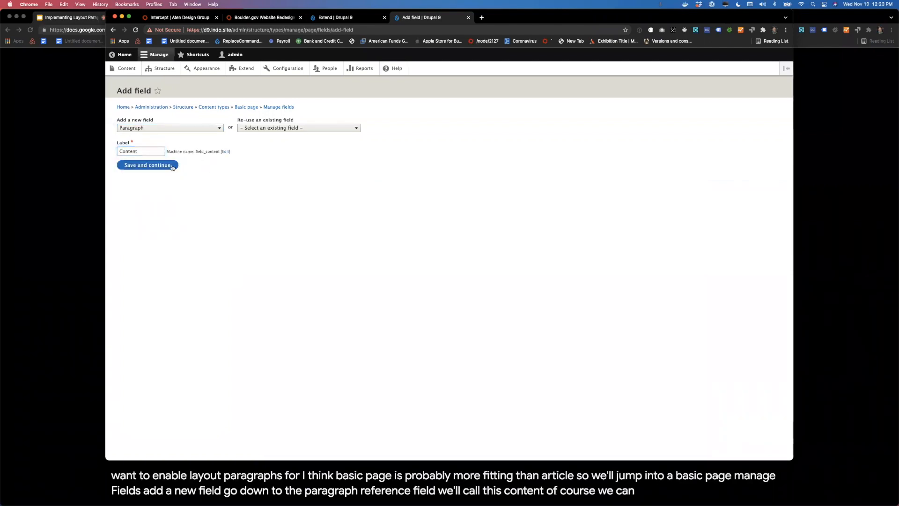
{"action": "left_click", "coordinate": [170, 165]}
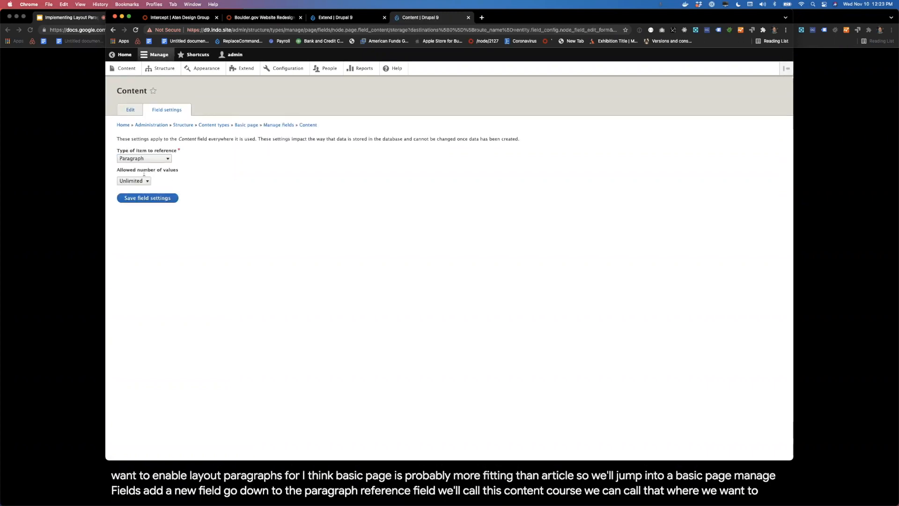
{"action": "left_click", "coordinate": [171, 201]}
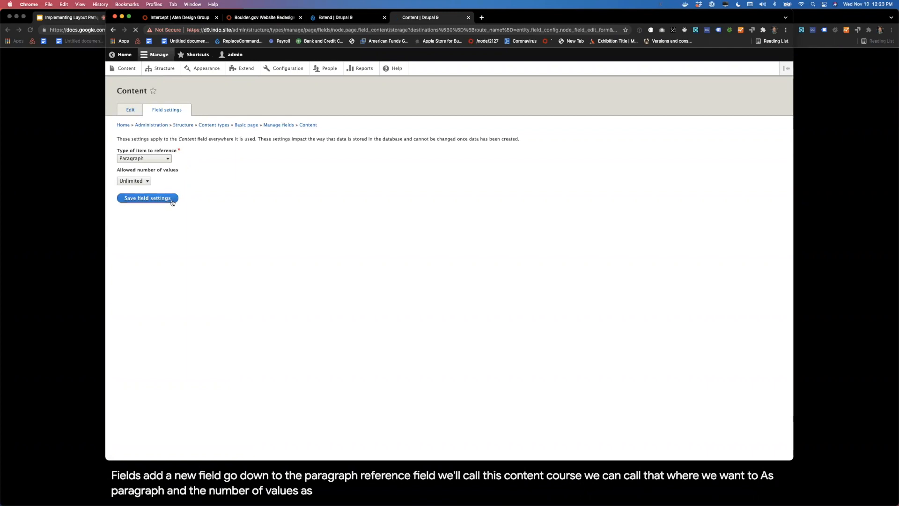
Step: Set the Content field to exclude the selected paragraph types, leave every type unselected, and save the settings
{"action": "scroll", "coordinate": [298, 245], "scroll_direction": "down", "scroll_amount": 5}
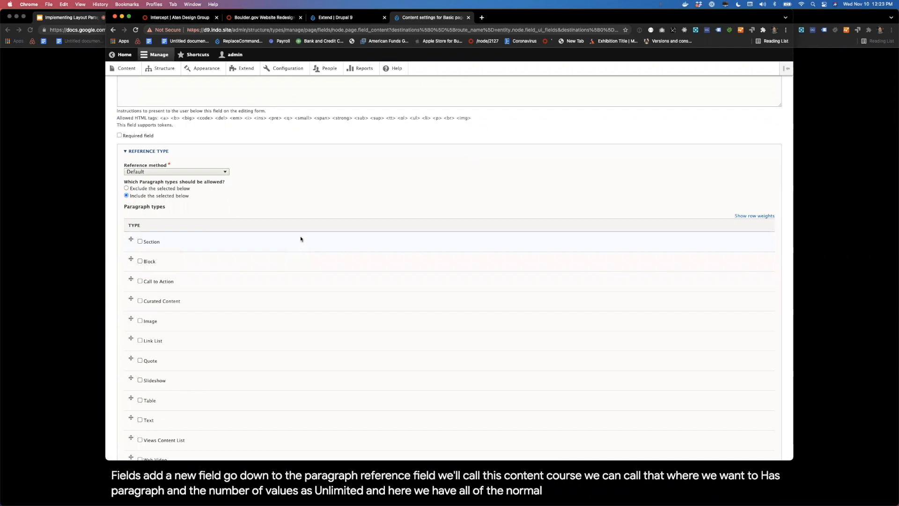
{"action": "scroll", "coordinate": [287, 201], "scroll_direction": "down", "scroll_amount": 5}
{"action": "scroll", "coordinate": [269, 186], "scroll_direction": "up", "scroll_amount": 2}
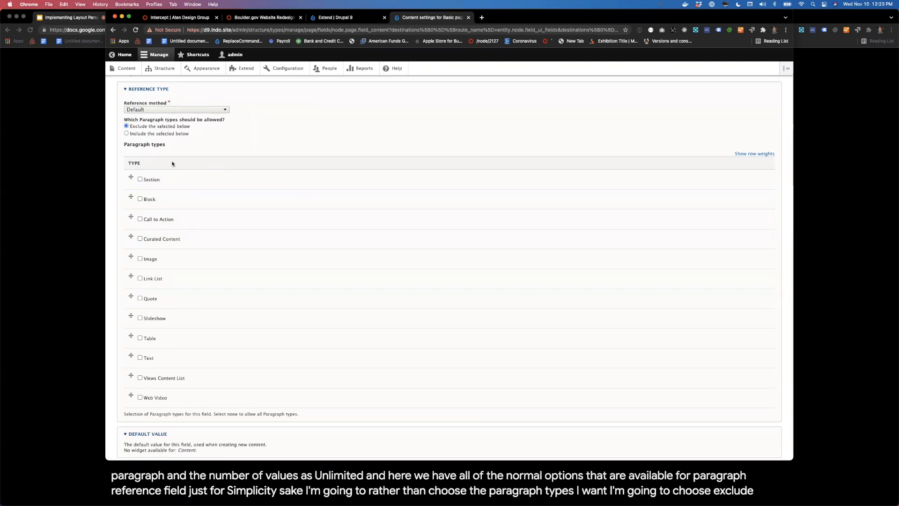
{"action": "scroll", "coordinate": [165, 309], "scroll_direction": "down", "scroll_amount": 2}
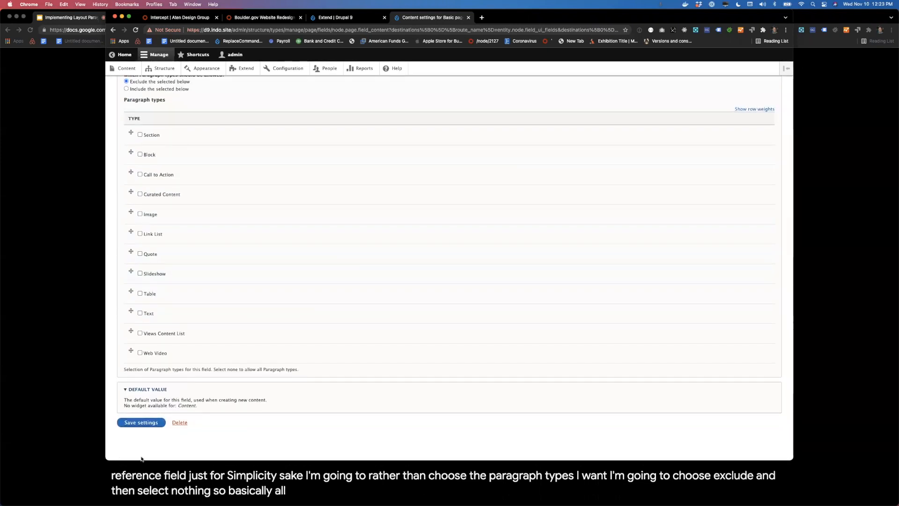
{"action": "left_click", "coordinate": [139, 422]}
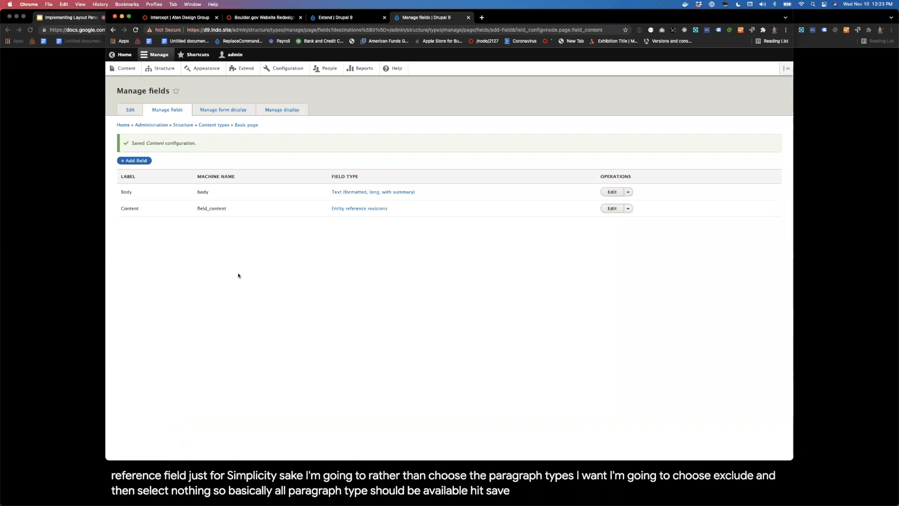
Step: In Basic page's form display, move the Content field above Published, set its widget to Layout Paragraphs, and save
{"action": "left_click", "coordinate": [221, 111]}
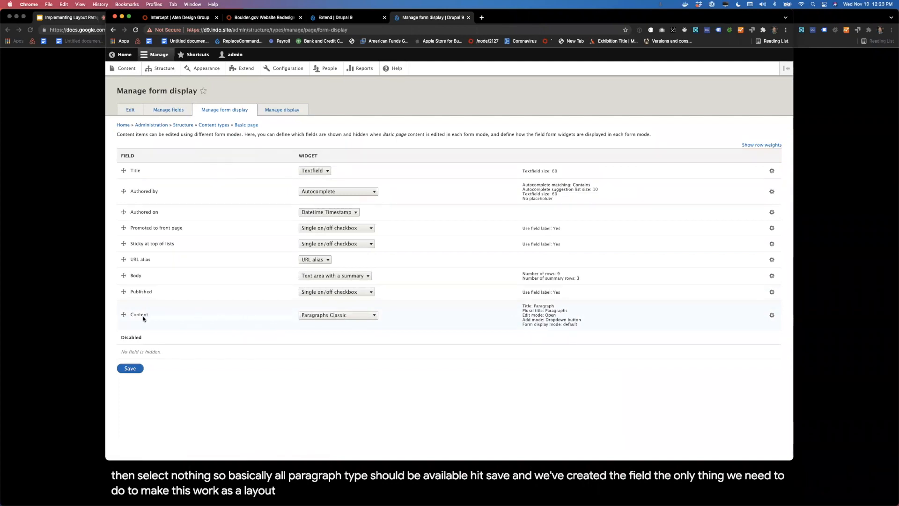
{"action": "left_click_drag", "start_coordinate": [123, 314], "coordinate": [127, 295]}
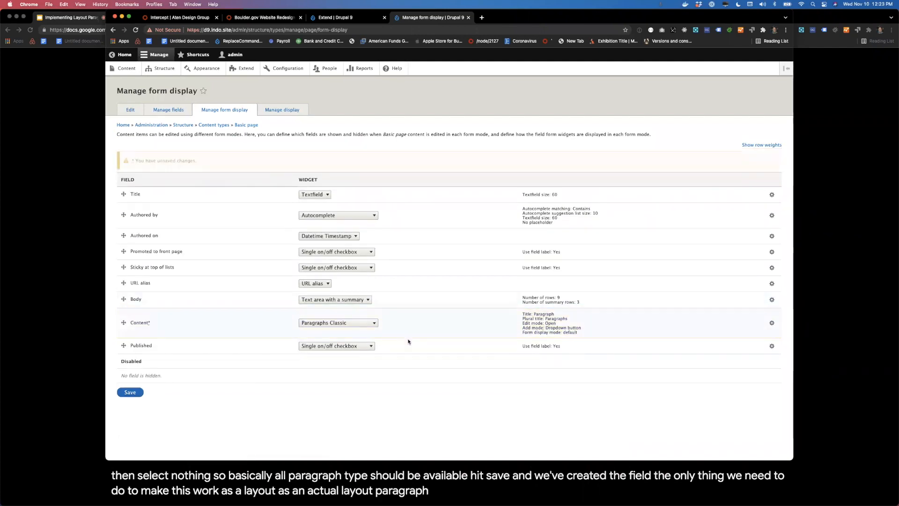
{"action": "left_click", "coordinate": [352, 323]}
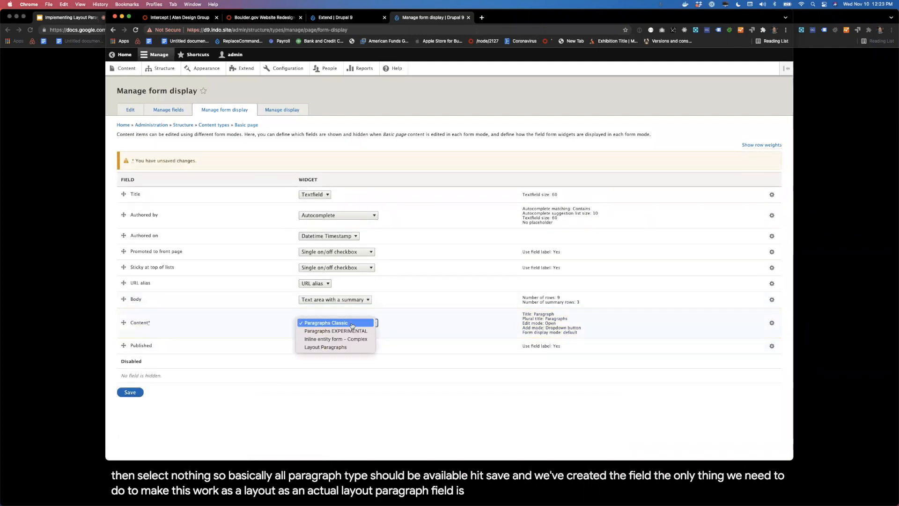
{"action": "left_click", "coordinate": [347, 349]}
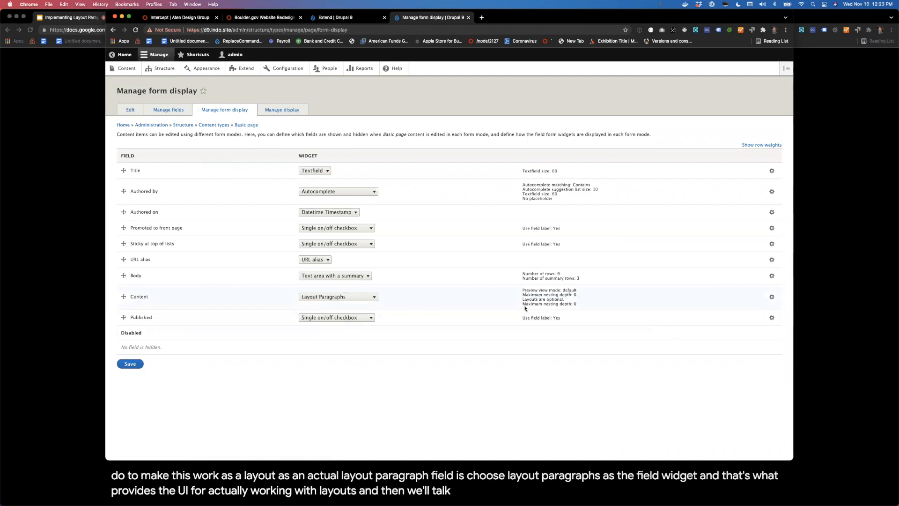
{"action": "left_click", "coordinate": [138, 365]}
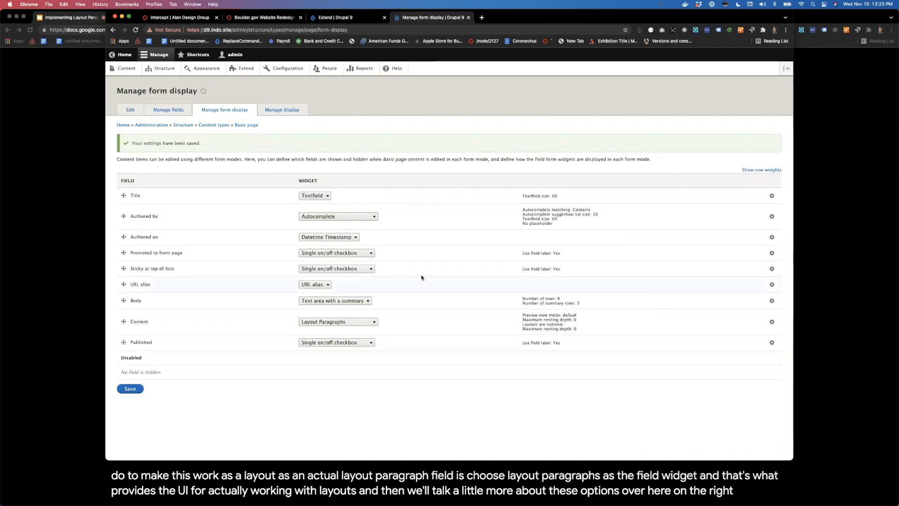
Step: In Basic page's default display, move the Content field above Links, set its format to Layout Paragraphs, and save
{"action": "left_click", "coordinate": [291, 111]}
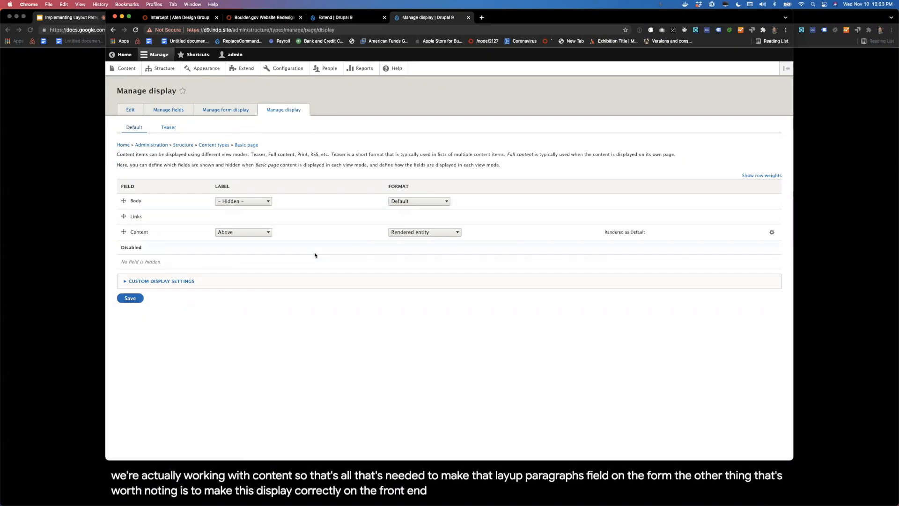
{"action": "left_click_drag", "start_coordinate": [124, 232], "coordinate": [124, 216]}
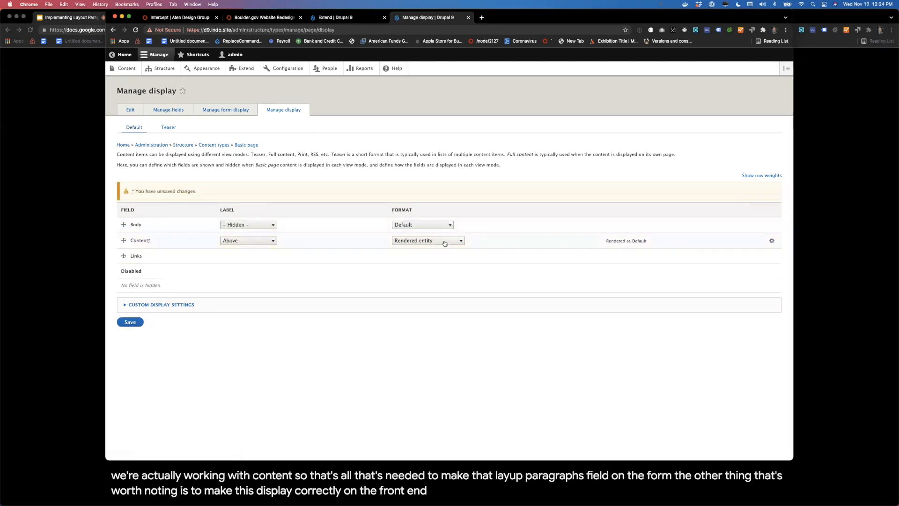
{"action": "left_click", "coordinate": [445, 242]}
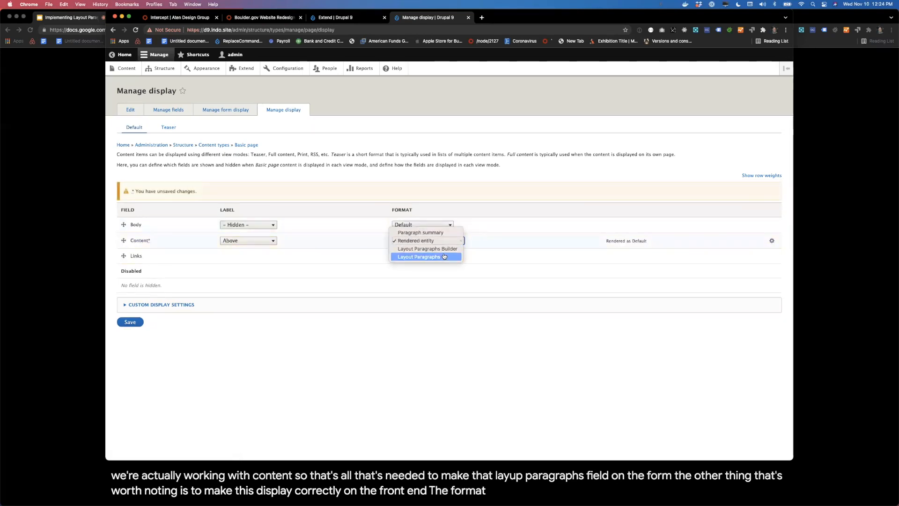
{"action": "left_click", "coordinate": [444, 256]}
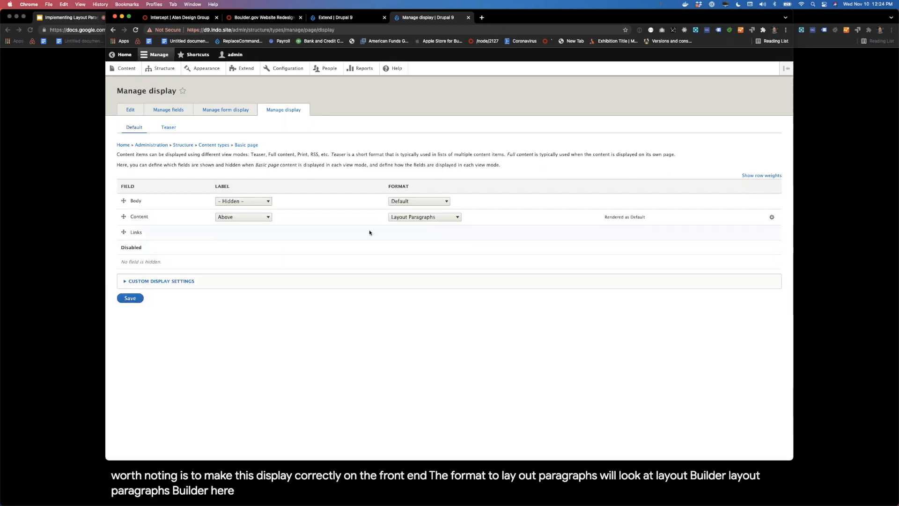
{"action": "left_click", "coordinate": [131, 298]}
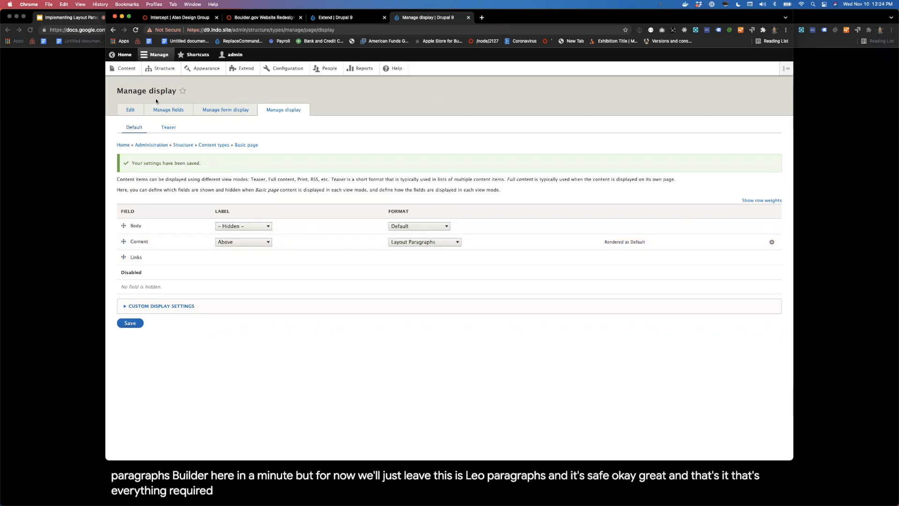
Step: Start a new Basic page content item and title it "My first page"
{"action": "left_click", "coordinate": [127, 70]}
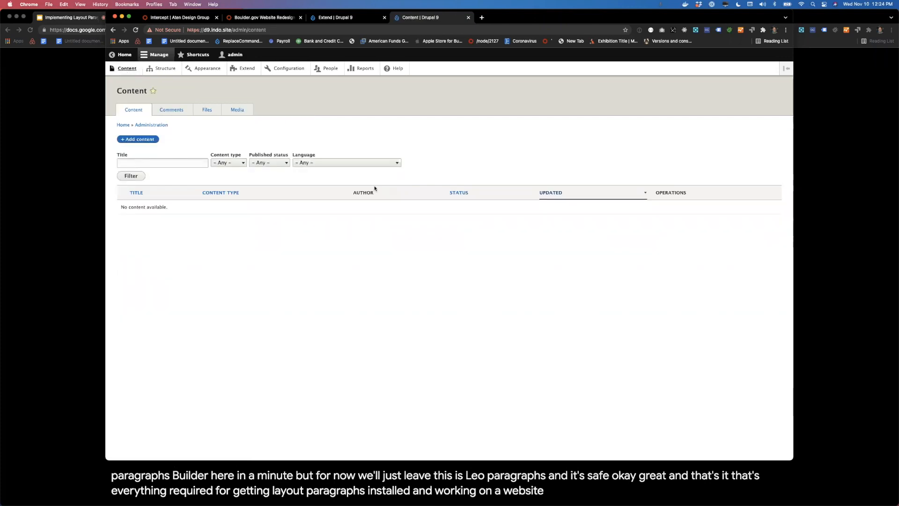
{"action": "left_click", "coordinate": [138, 139]}
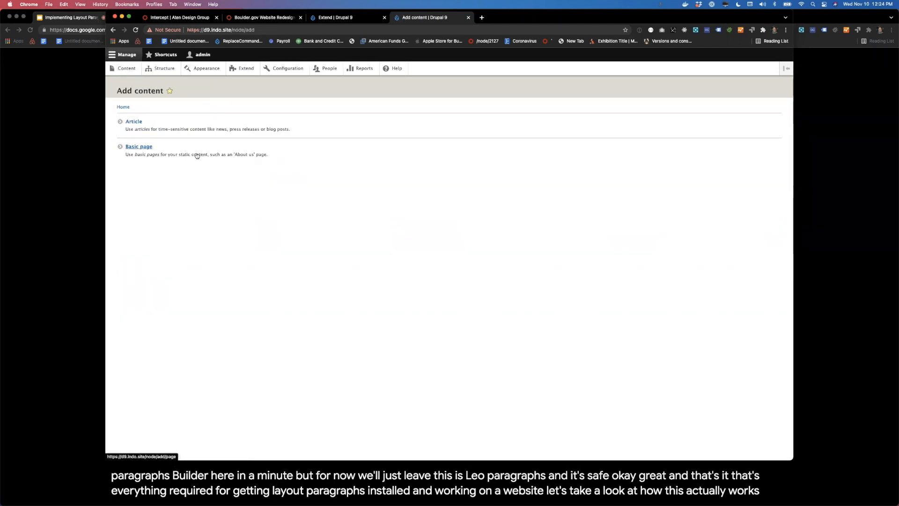
{"action": "left_click", "coordinate": [138, 147]}
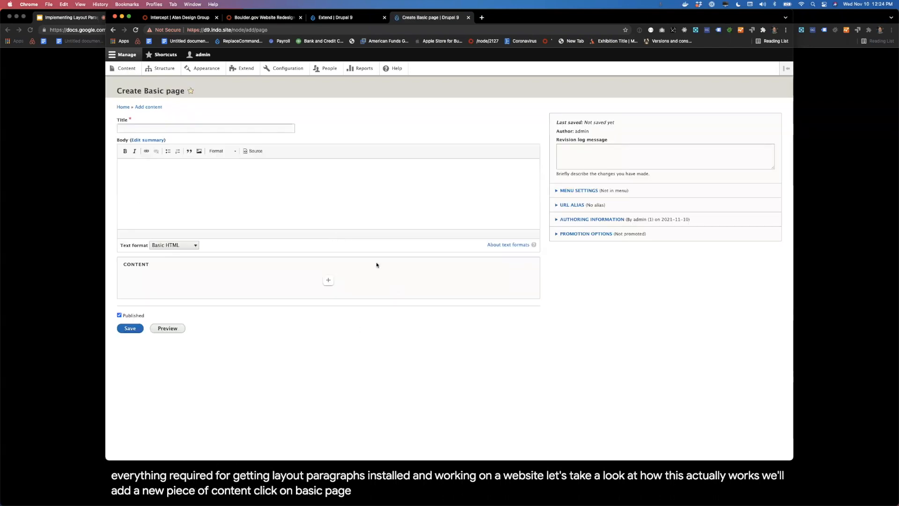
{"action": "left_click", "coordinate": [176, 129]}
{"action": "type", "text": "My first page"}
{"action": "left_click", "coordinate": [284, 267]}
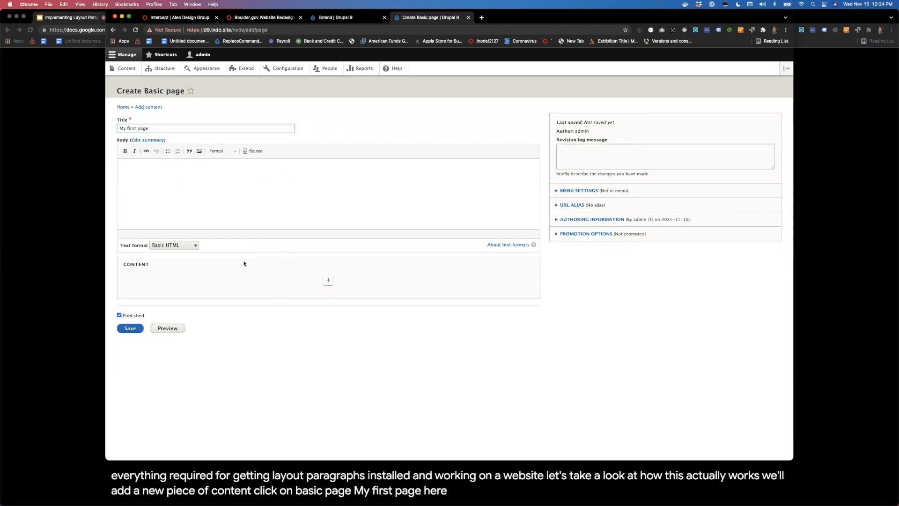
Step: Add a Section with the Three column 25/50/25 layout to the page's Content field and save it
{"action": "left_click", "coordinate": [327, 280]}
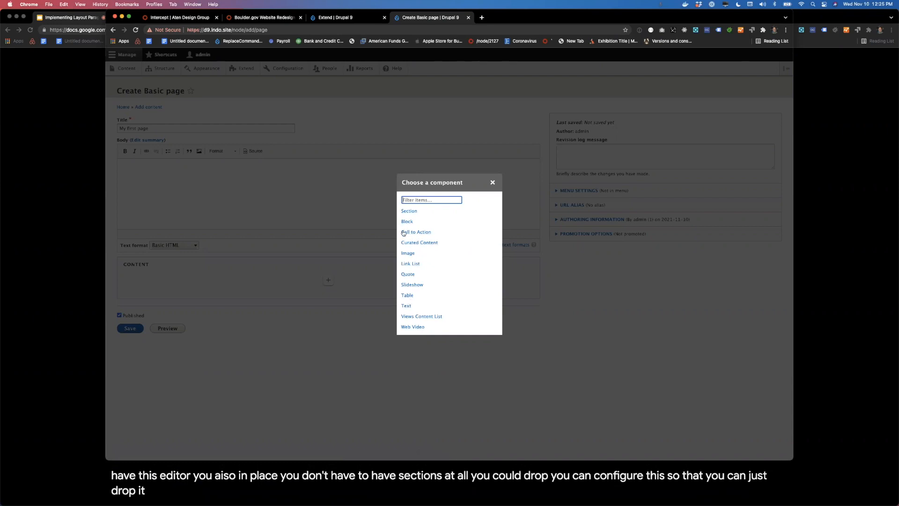
{"action": "left_click", "coordinate": [409, 211]}
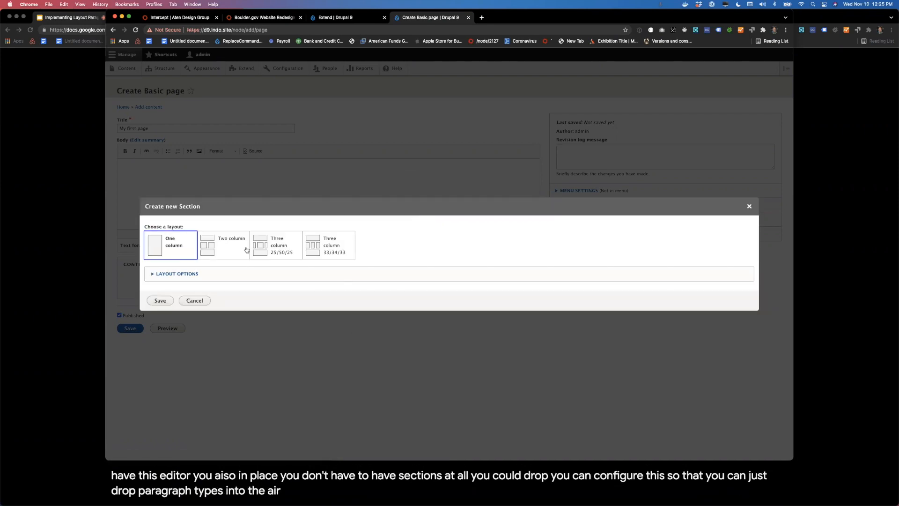
{"action": "left_click", "coordinate": [286, 251]}
{"action": "left_click", "coordinate": [164, 303]}
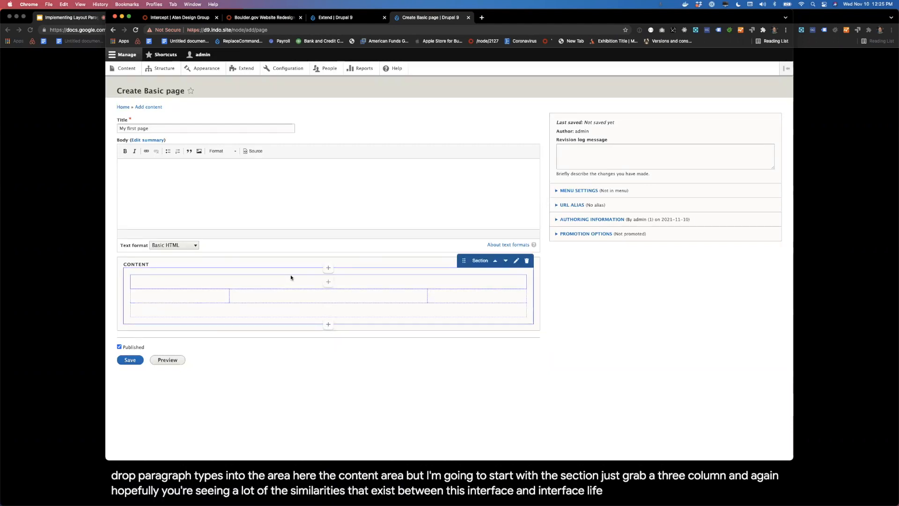
Step: Add a Text component reading "Left column." to the section's left column and save it
{"action": "left_click", "coordinate": [182, 302]}
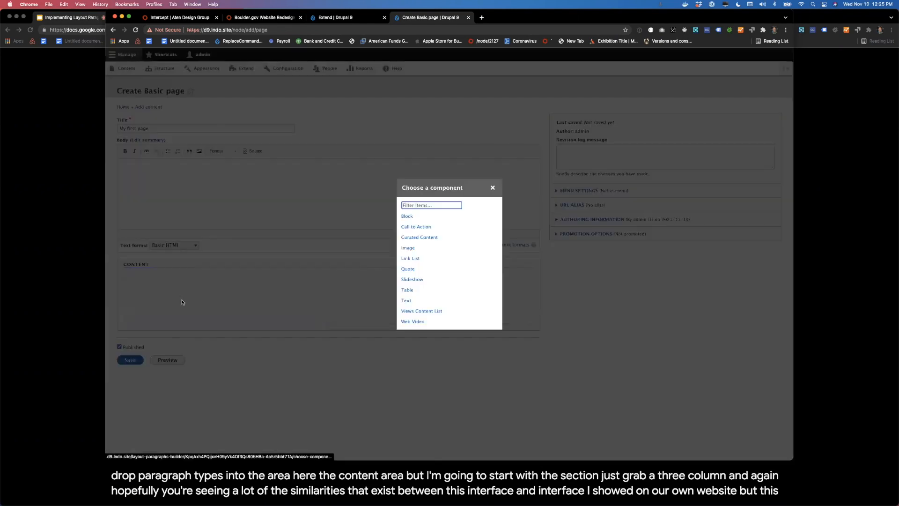
{"action": "left_click", "coordinate": [406, 300]}
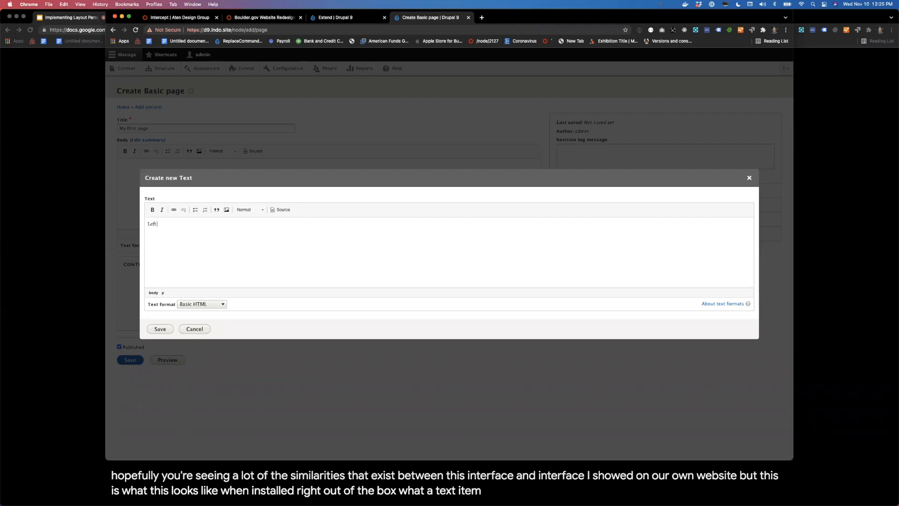
{"action": "left_click", "coordinate": [150, 327]}
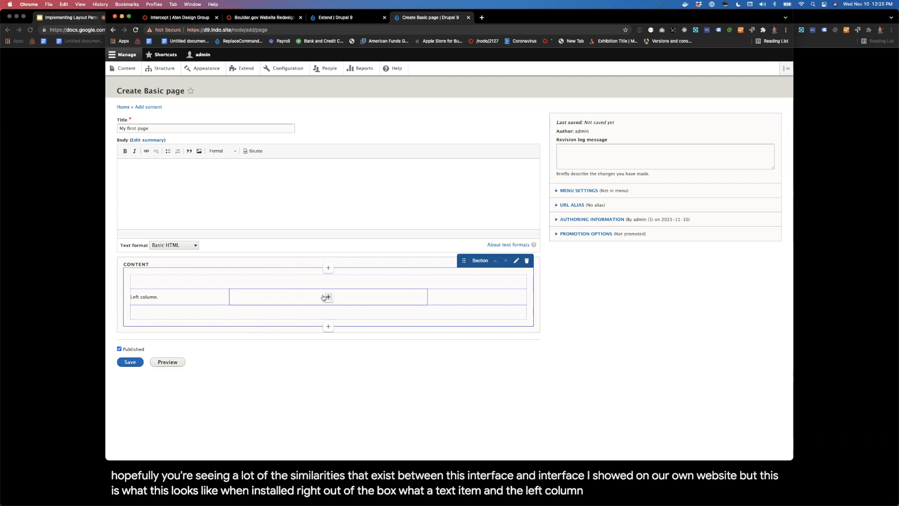
Step: Add a new Image component to the section's center column using IMG_2105.jpg with alternative text "desert", and save it
{"action": "left_click", "coordinate": [328, 296]}
{"action": "left_click", "coordinate": [436, 247]}
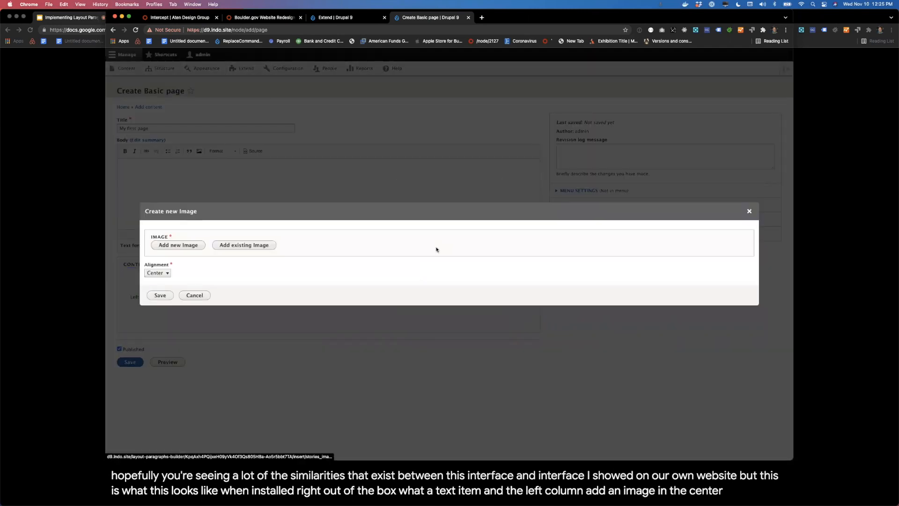
{"action": "left_click", "coordinate": [186, 246]}
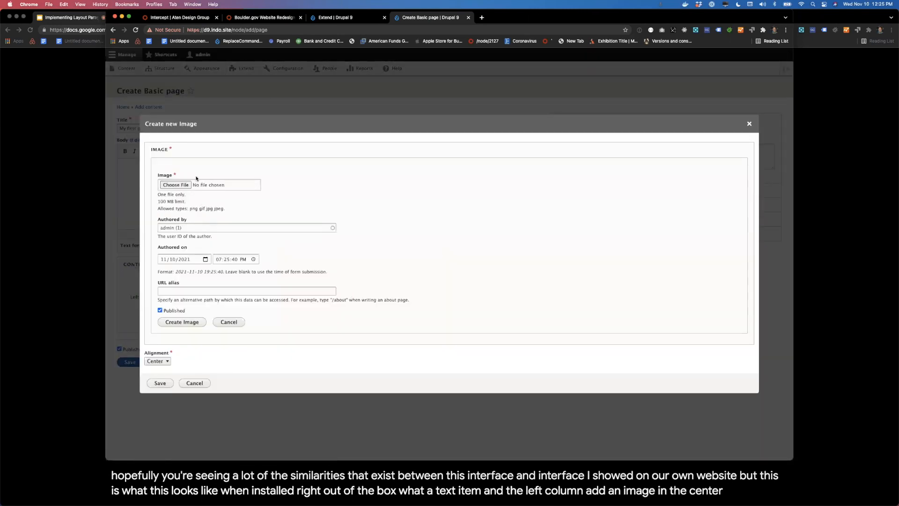
{"action": "left_click", "coordinate": [175, 187]}
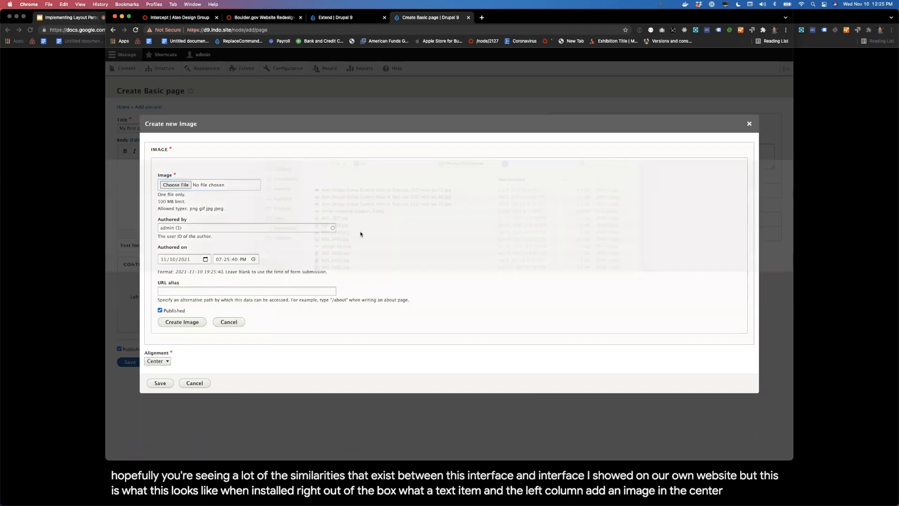
{"action": "left_click", "coordinate": [331, 251]}
{"action": "double_click", "coordinate": [331, 251]}
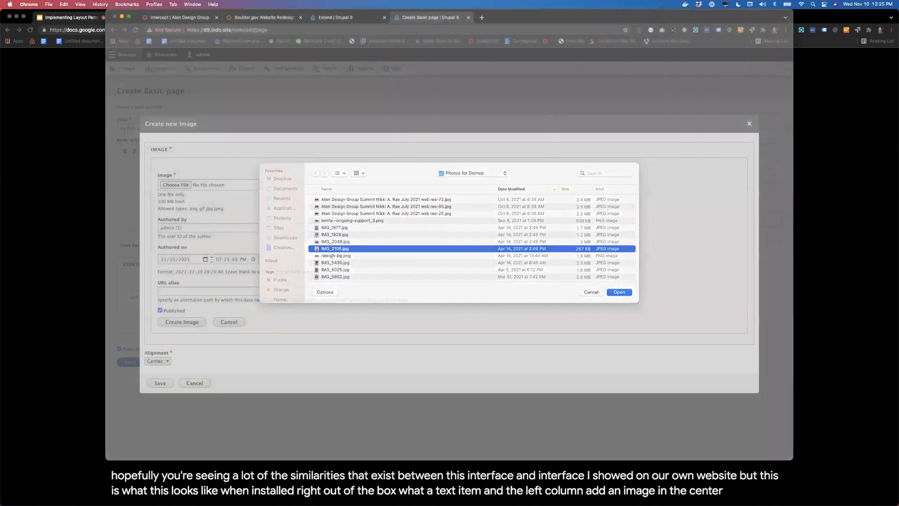
{"action": "left_click", "coordinate": [229, 192]}
{"action": "type", "text": "desert"}
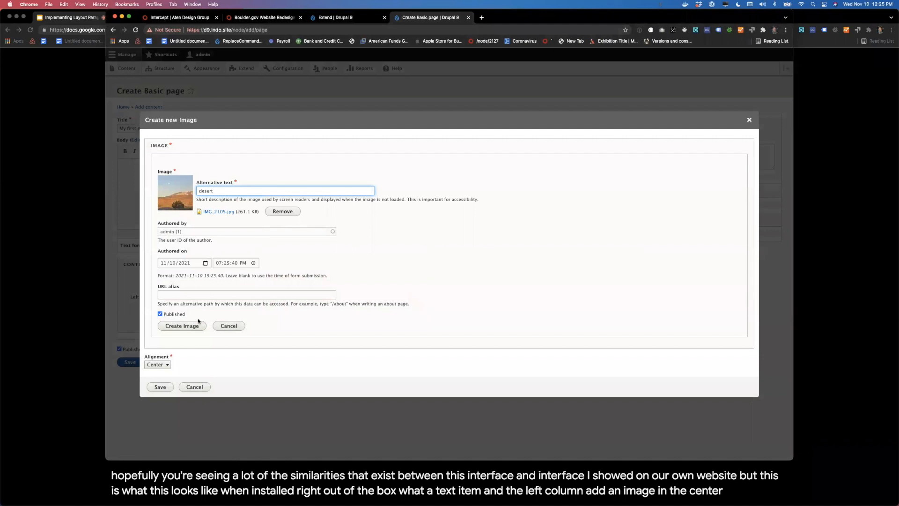
{"action": "left_click", "coordinate": [195, 359]}
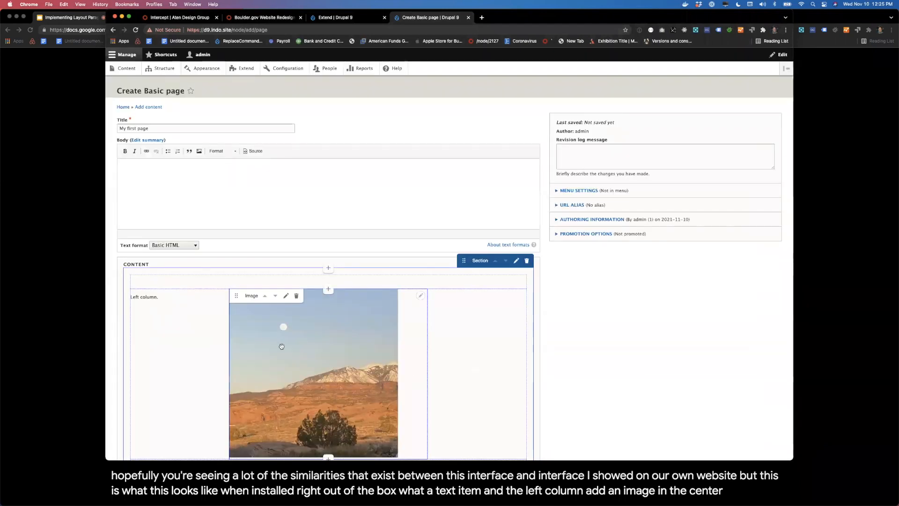
{"action": "left_click_drag", "start_coordinate": [282, 345], "coordinate": [330, 328]}
{"action": "scroll", "coordinate": [437, 321], "scroll_direction": "down", "scroll_amount": 1}
{"action": "scroll", "coordinate": [647, 357], "scroll_direction": "down", "scroll_amount": 3}
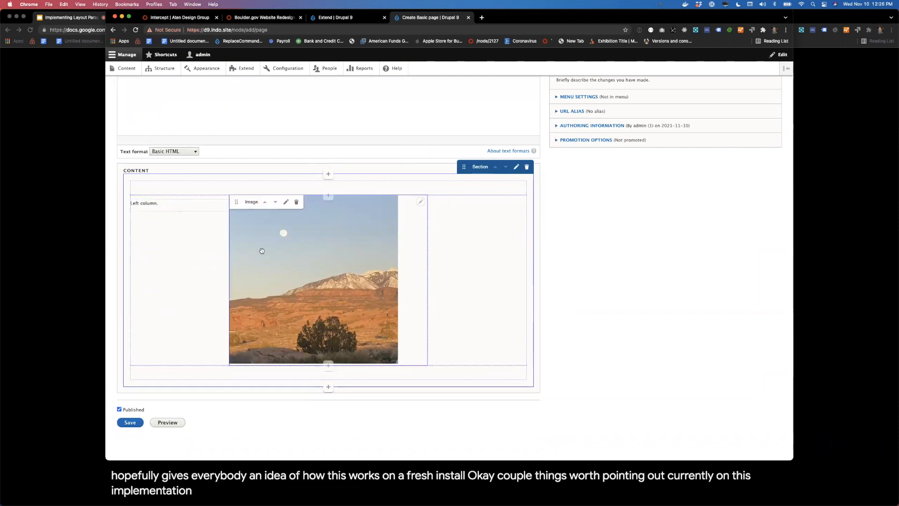
Step: Check which component types can be added inside the section's right column, then close the list without choosing one
{"action": "left_click", "coordinate": [479, 281]}
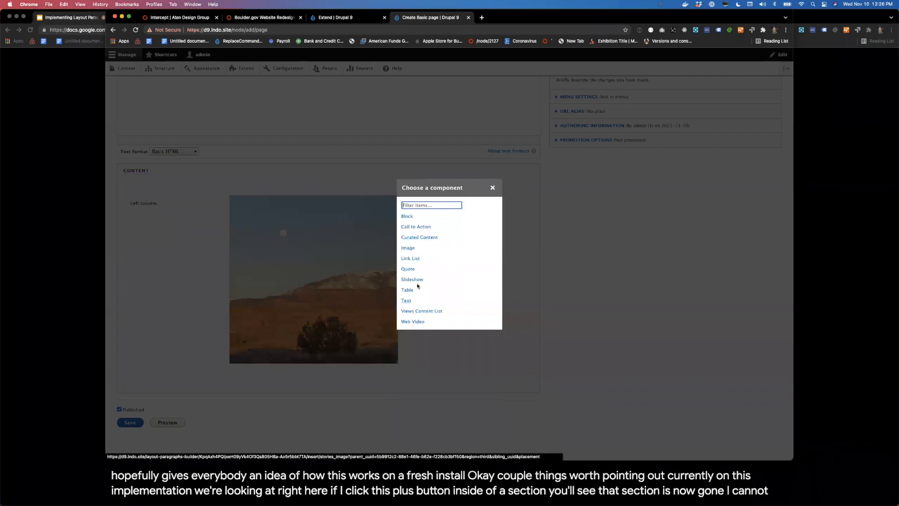
{"action": "left_click", "coordinate": [493, 188]}
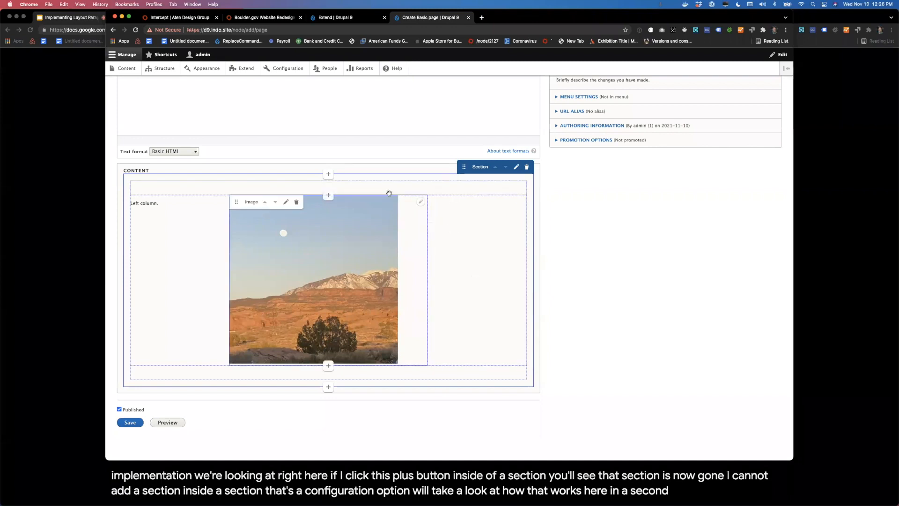
{"action": "scroll", "coordinate": [277, 171], "scroll_direction": "up", "scroll_amount": 2}
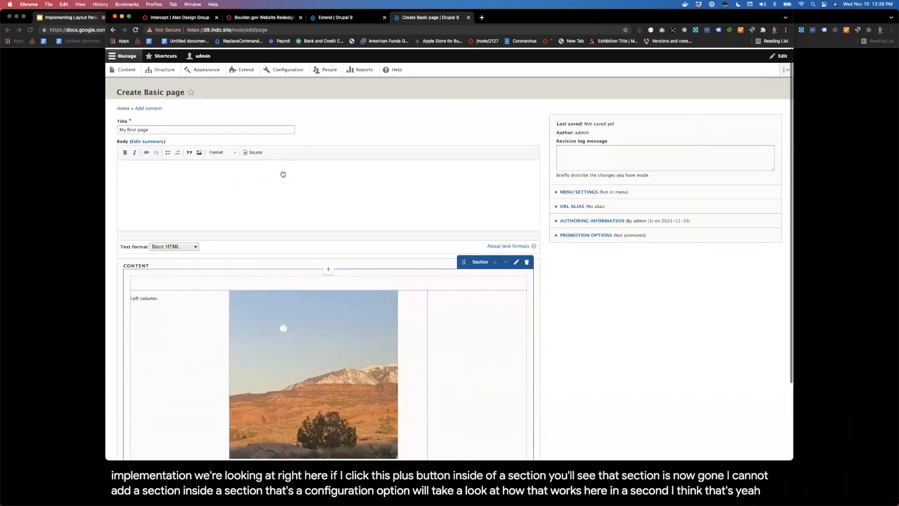
{"action": "scroll", "coordinate": [341, 282], "scroll_direction": "down", "scroll_amount": 3}
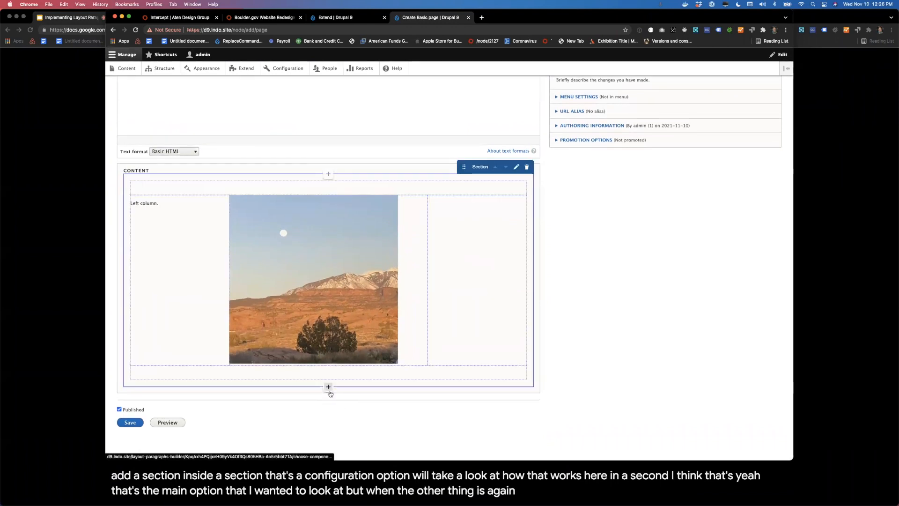
Step: Add a Text component below the section reading "Below, outside the section." and save it
{"action": "left_click", "coordinate": [327, 387]}
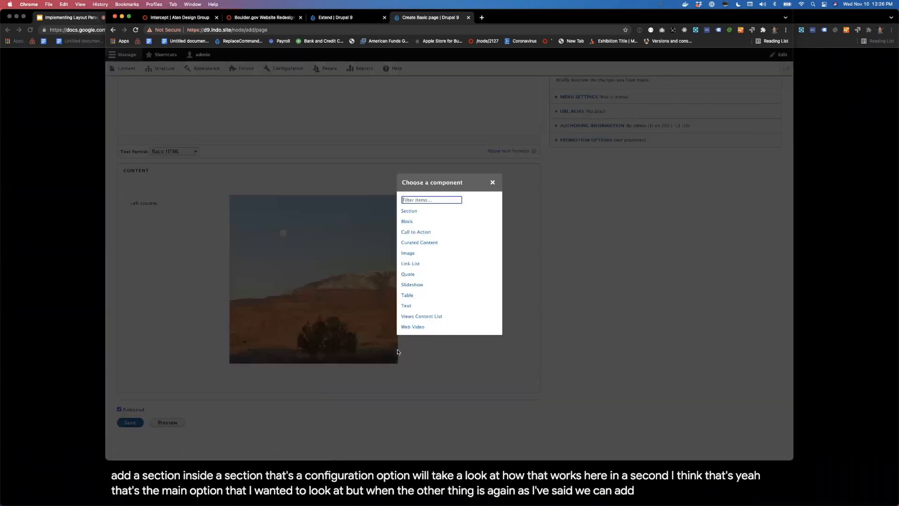
{"action": "left_click", "coordinate": [406, 307]}
{"action": "type", "text": "Below"}
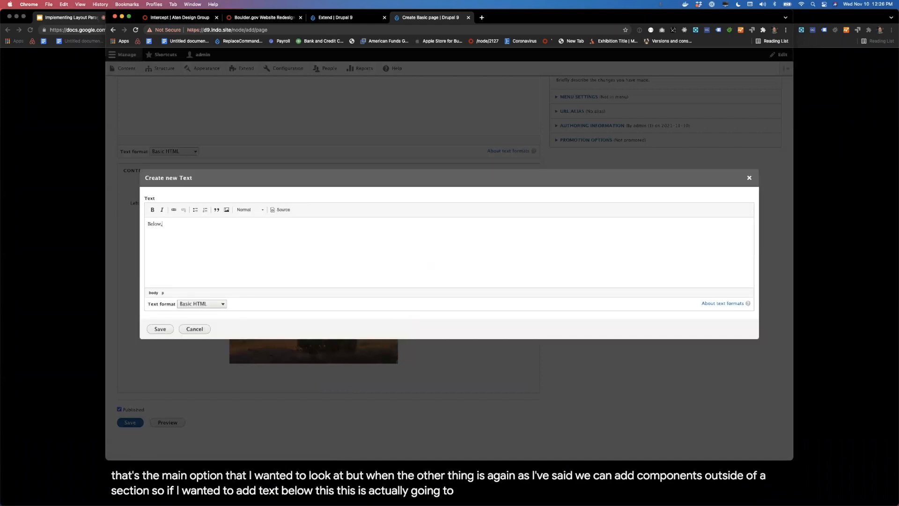
{"action": "type", "text": ", outside the section."}
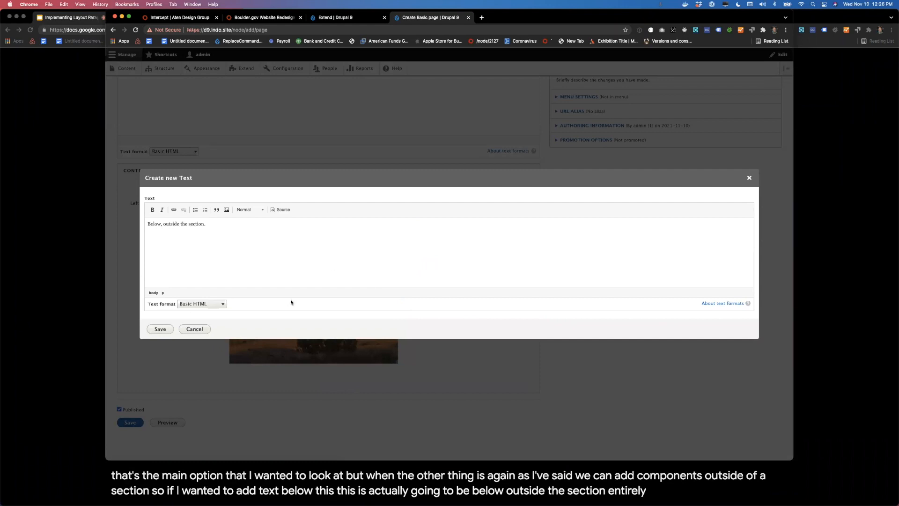
{"action": "left_click", "coordinate": [155, 333]}
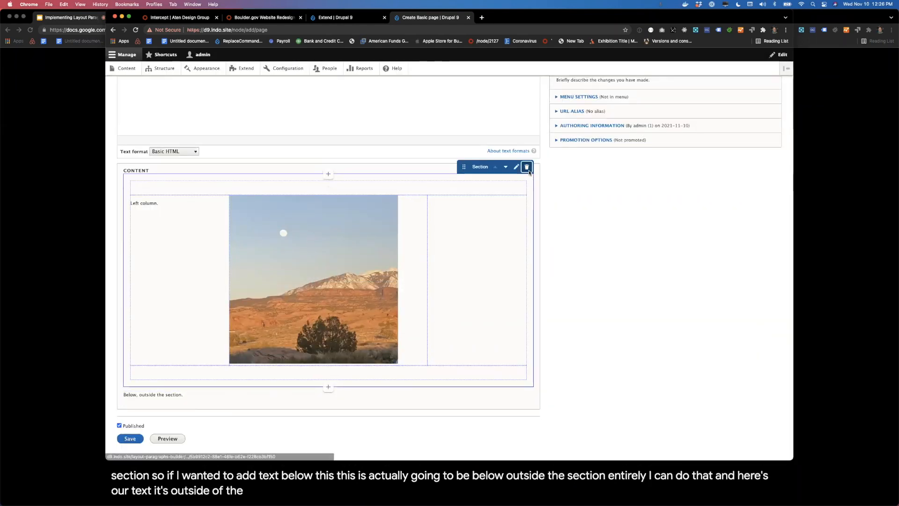
Step: Delete the three-column section from the Content field and confirm the deletion
{"action": "left_click", "coordinate": [528, 169]}
{"action": "left_click", "coordinate": [419, 275]}
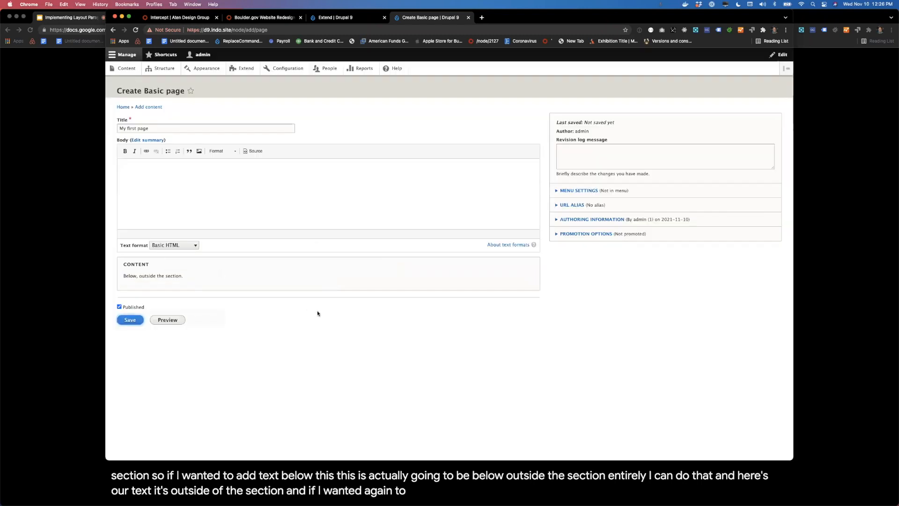
Step: Add another Text component reading "No section." below the existing text in the Content field and save it
{"action": "left_click", "coordinate": [329, 291]}
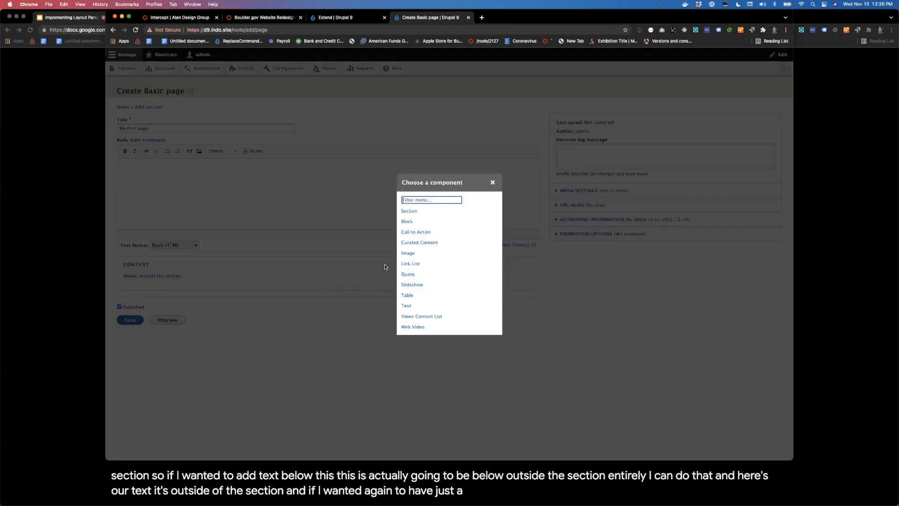
{"action": "left_click", "coordinate": [405, 308]}
{"action": "left_click", "coordinate": [354, 244]}
{"action": "type", "text": "No section."}
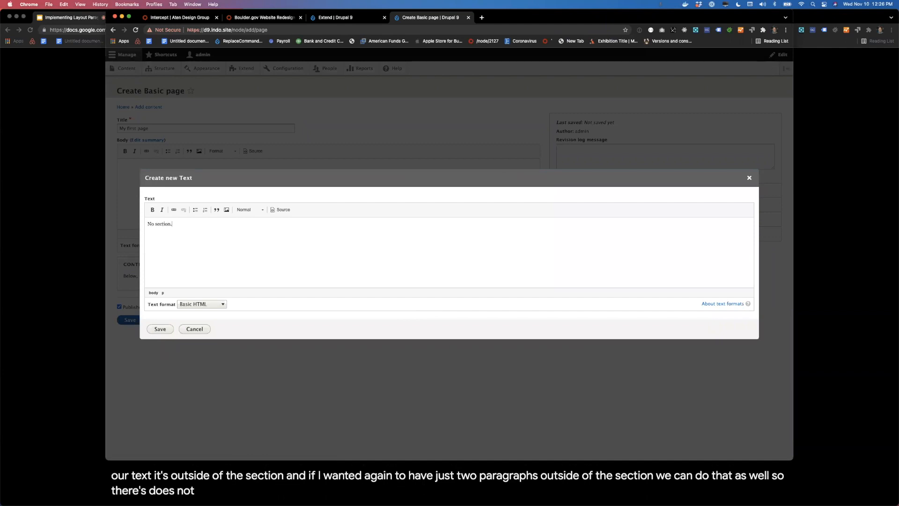
{"action": "left_click", "coordinate": [159, 328]}
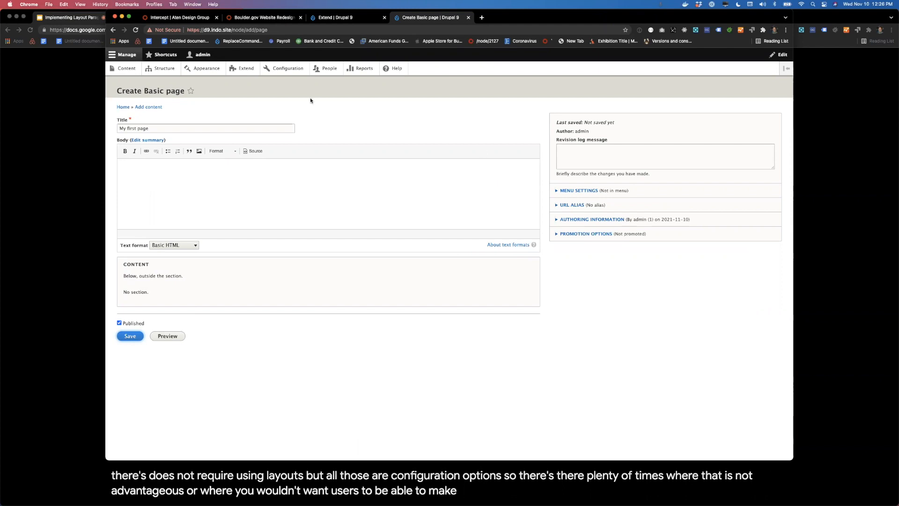
Step: Open the Basic page content type's form display settings in a separate browser tab
{"action": "left_click", "coordinate": [160, 68], "text": "super"}
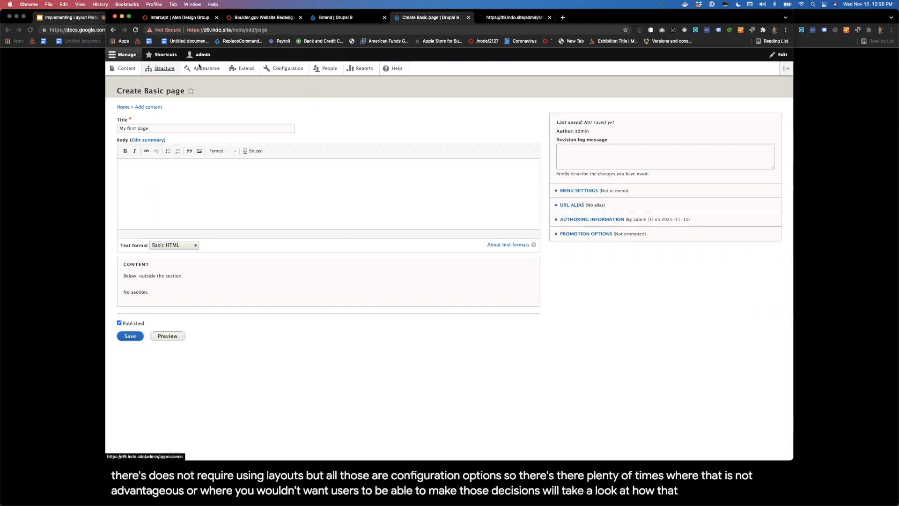
{"action": "left_click", "coordinate": [498, 18]}
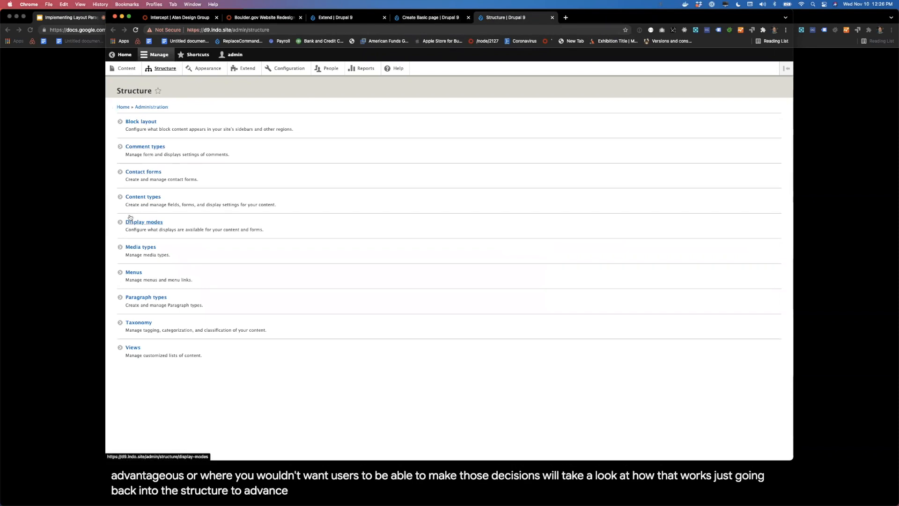
{"action": "left_click", "coordinate": [136, 196]}
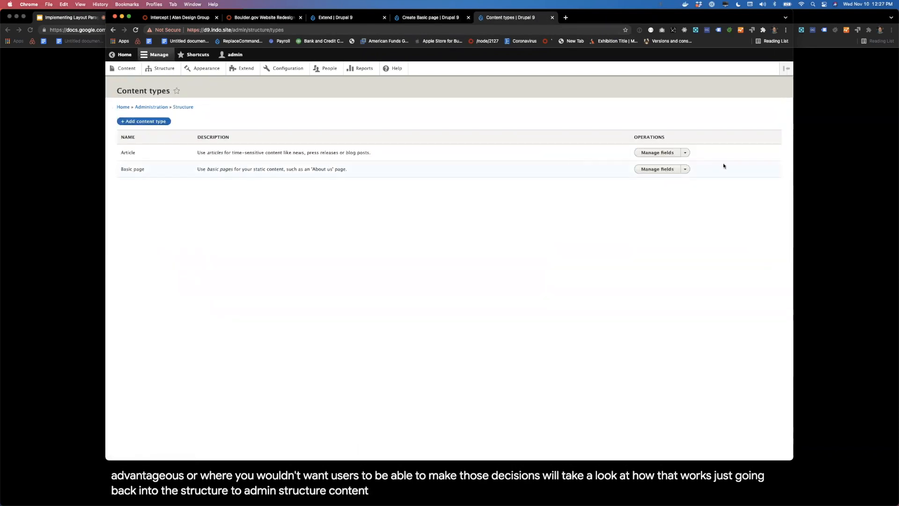
{"action": "left_click", "coordinate": [684, 169]}
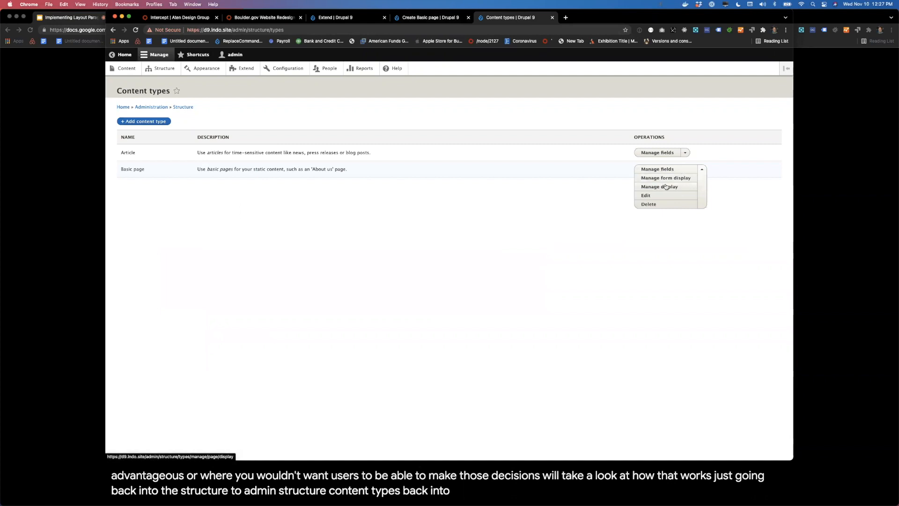
{"action": "left_click", "coordinate": [665, 178]}
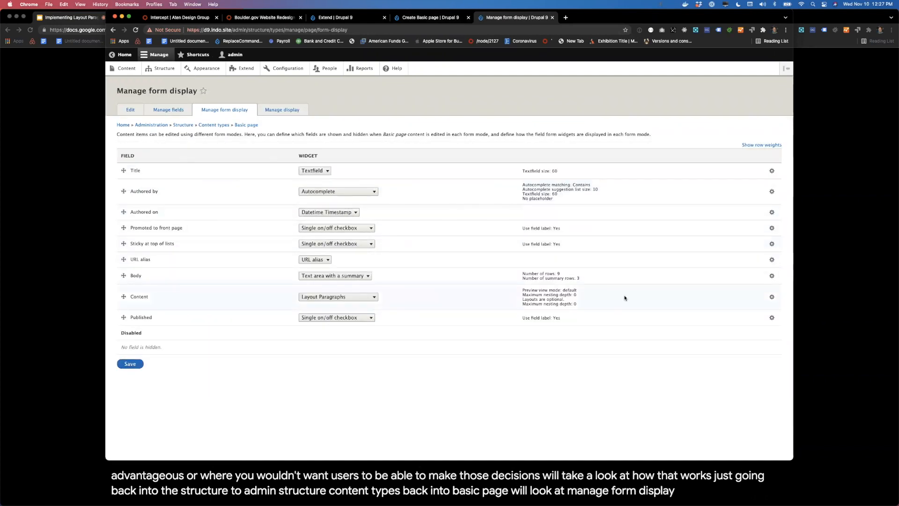
Step: Set the Content field's maximum nesting depth to 2, require paragraphs to be added inside a layout, and save the form display
{"action": "left_click", "coordinate": [773, 297]}
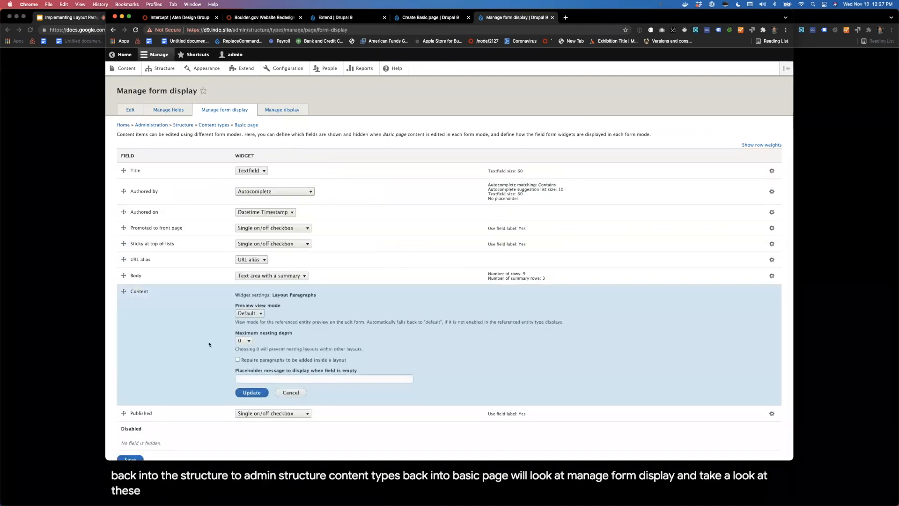
{"action": "left_click", "coordinate": [237, 340]}
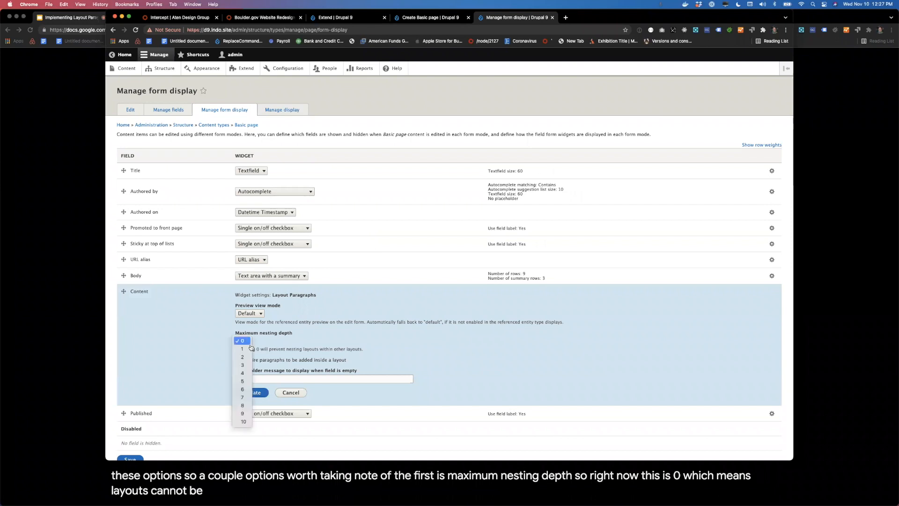
{"action": "left_click", "coordinate": [279, 366]}
{"action": "key", "text": "2"}
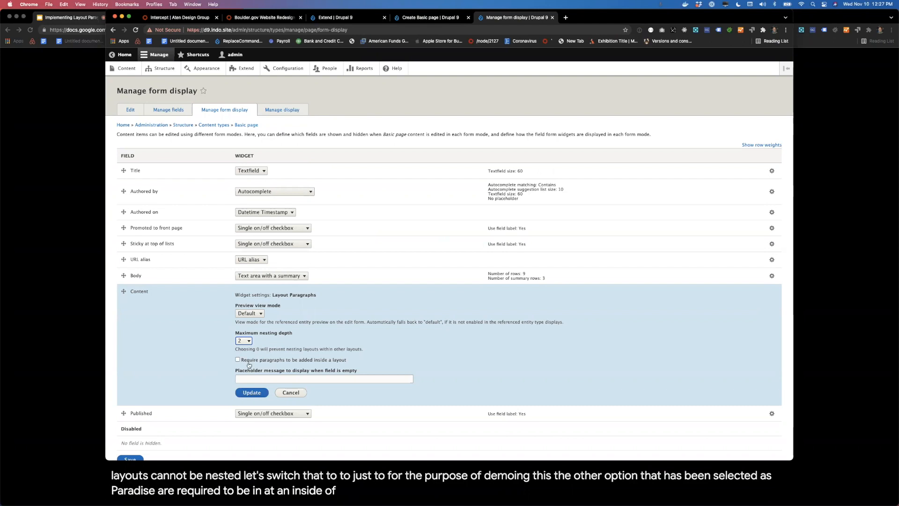
{"action": "left_click", "coordinate": [253, 393]}
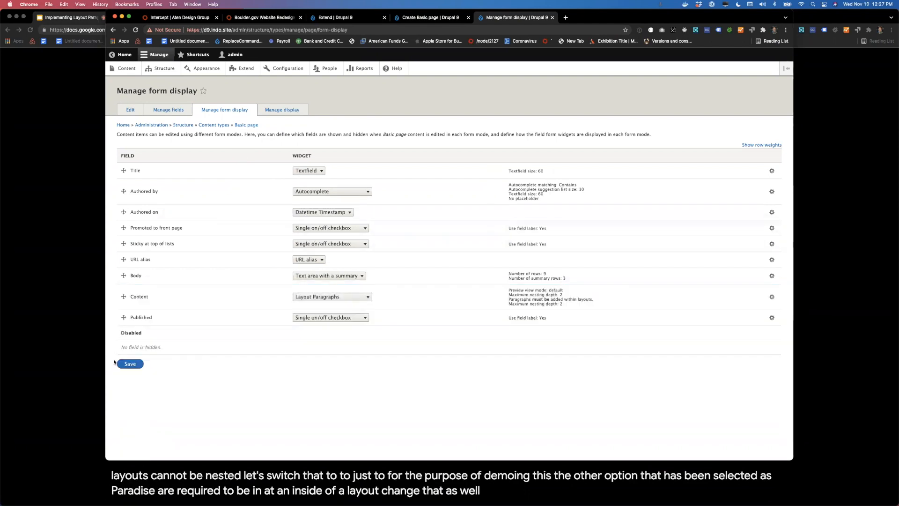
{"action": "left_click", "coordinate": [130, 365]}
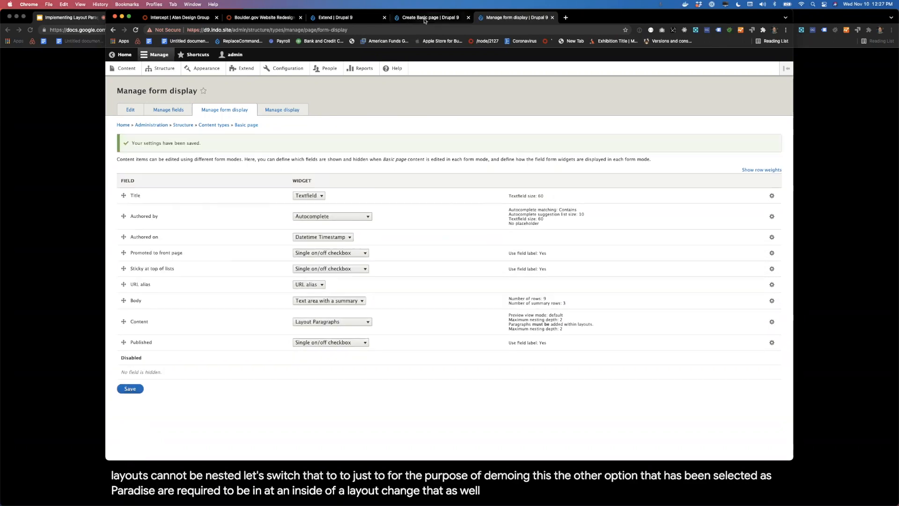
Step: Return to the Create Basic page form and delete both Text components from the Content field
{"action": "left_click", "coordinate": [421, 17]}
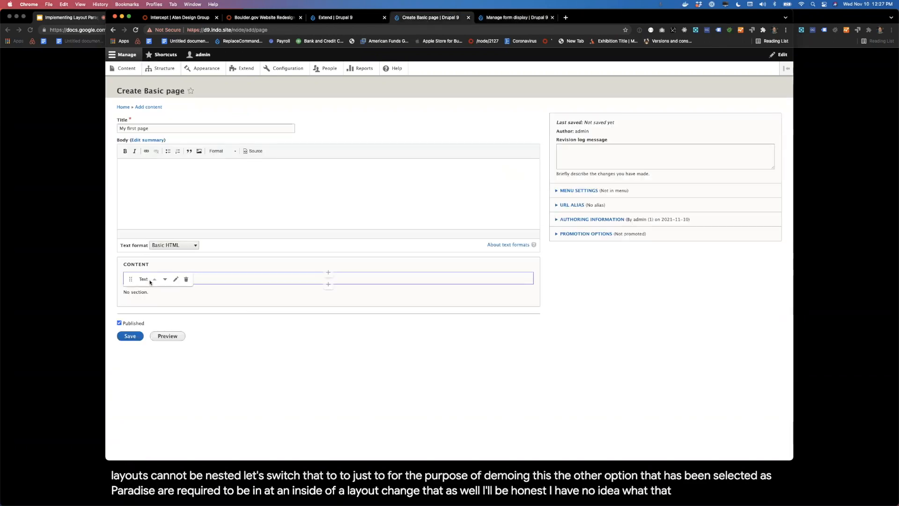
{"action": "mouse_move", "coordinate": [191, 290]}
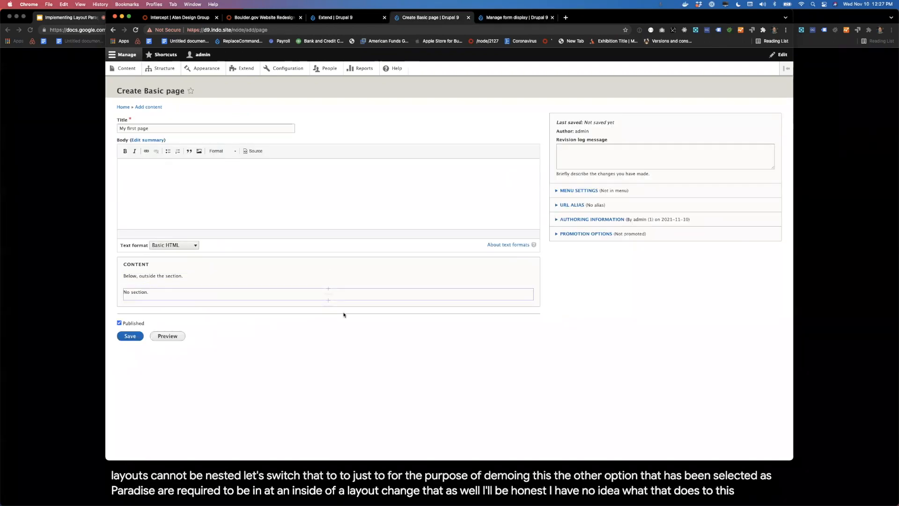
{"action": "left_click", "coordinate": [186, 295]}
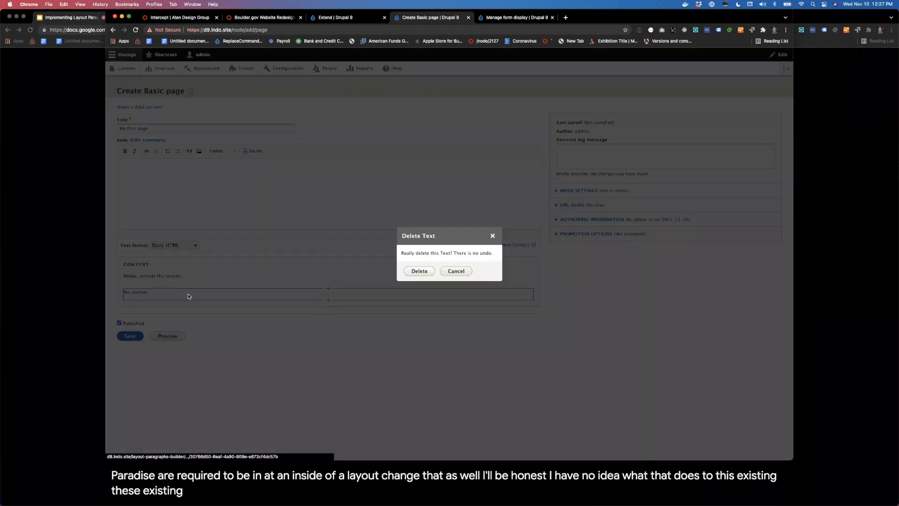
{"action": "left_click", "coordinate": [404, 271]}
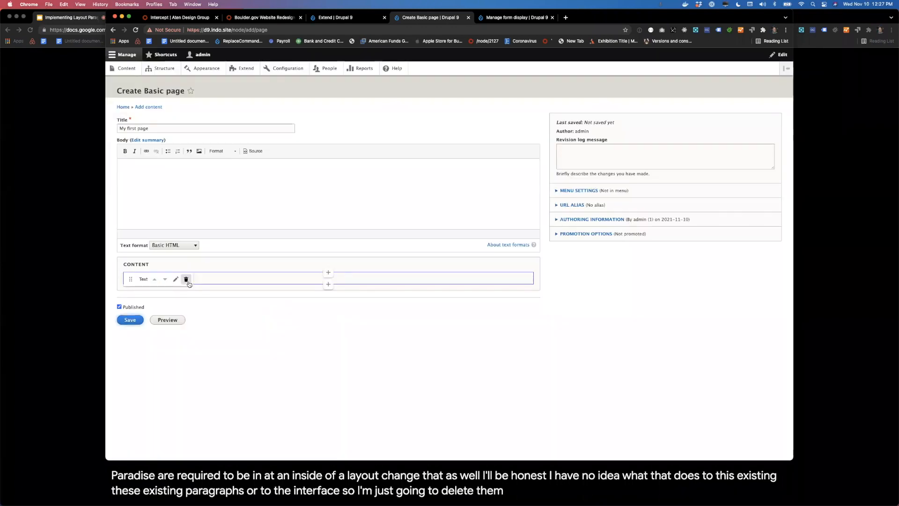
{"action": "left_click", "coordinate": [186, 279]}
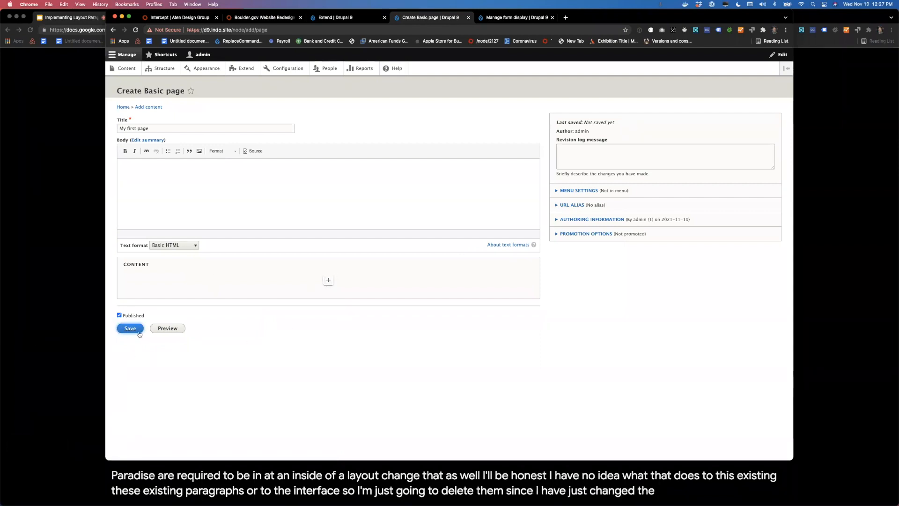
Step: Save the page "My first page" and reopen it for editing
{"action": "left_click", "coordinate": [130, 327]}
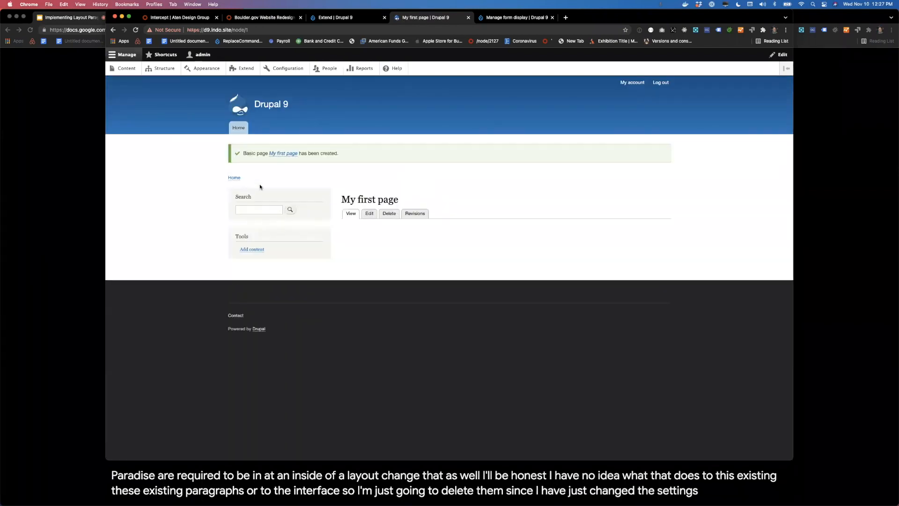
{"action": "left_click", "coordinate": [364, 215]}
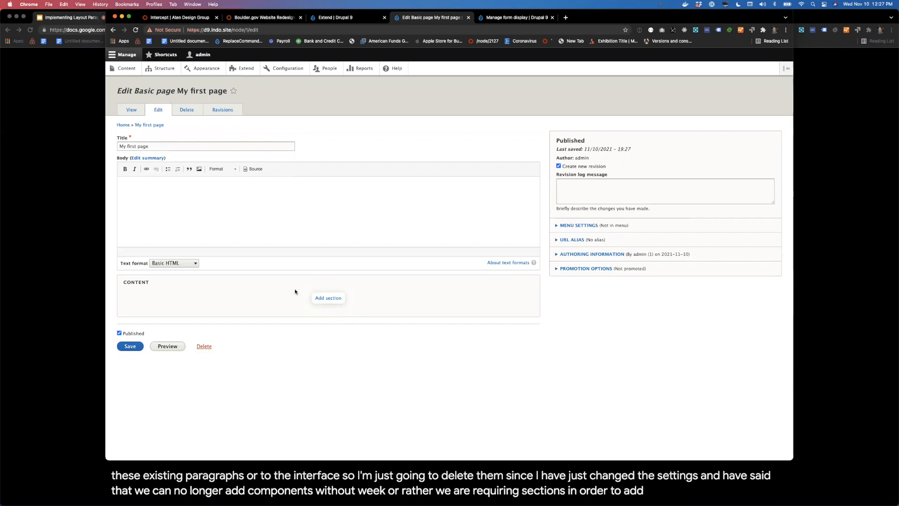
Step: Review the Content field's Layout Paragraphs settings in the Basic page form display, and return to the page's edit form
{"action": "left_click", "coordinate": [494, 18]}
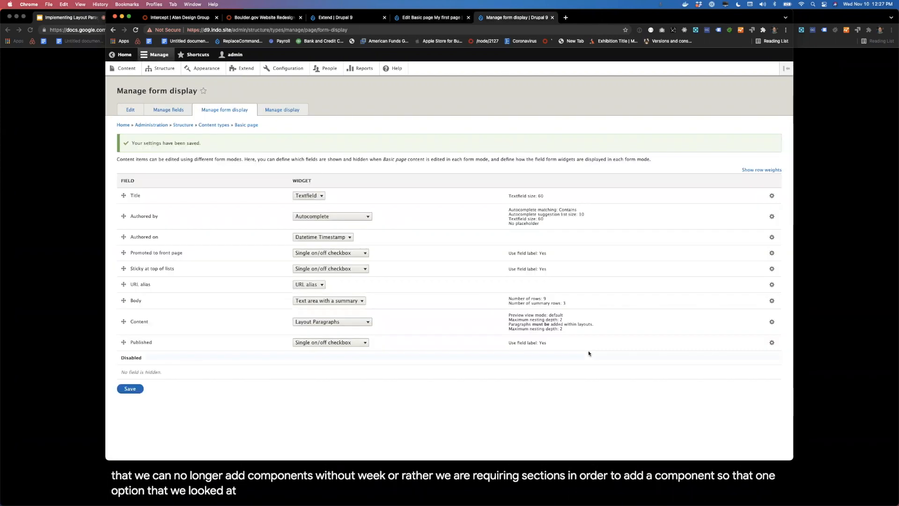
{"action": "left_click", "coordinate": [772, 322]}
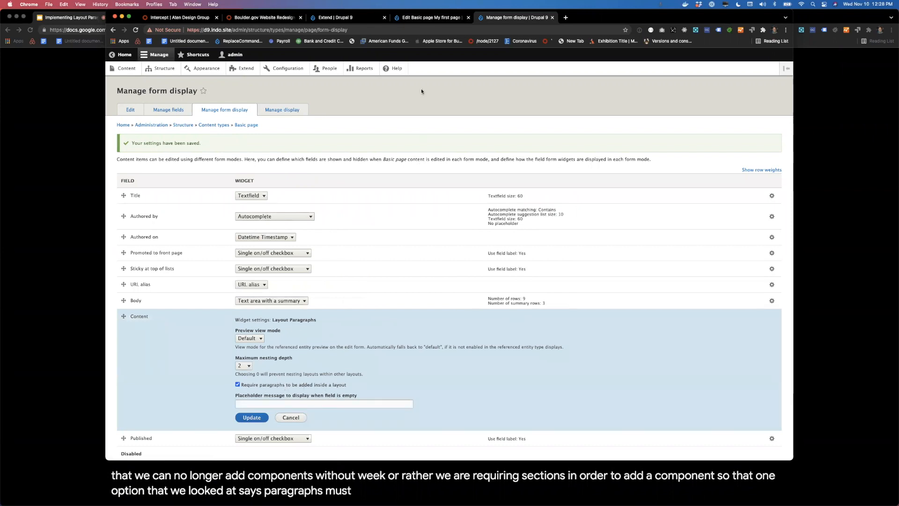
{"action": "left_click", "coordinate": [430, 17]}
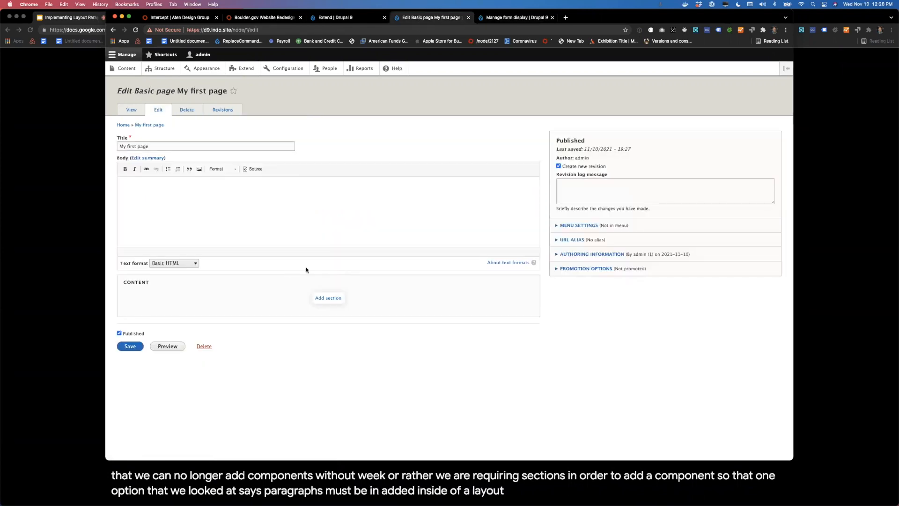
Step: Add a two-column section to the Content field and nest another two-column section inside its left column
{"action": "left_click", "coordinate": [329, 301]}
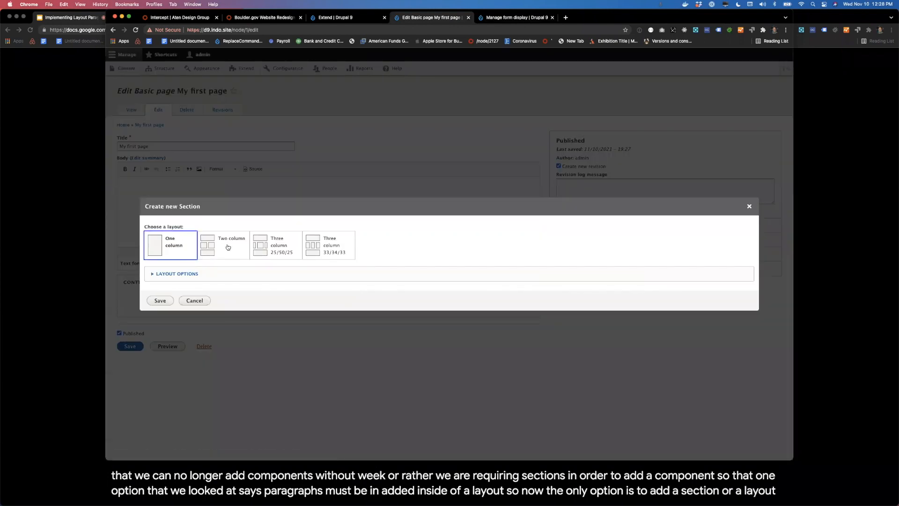
{"action": "left_click", "coordinate": [174, 302]}
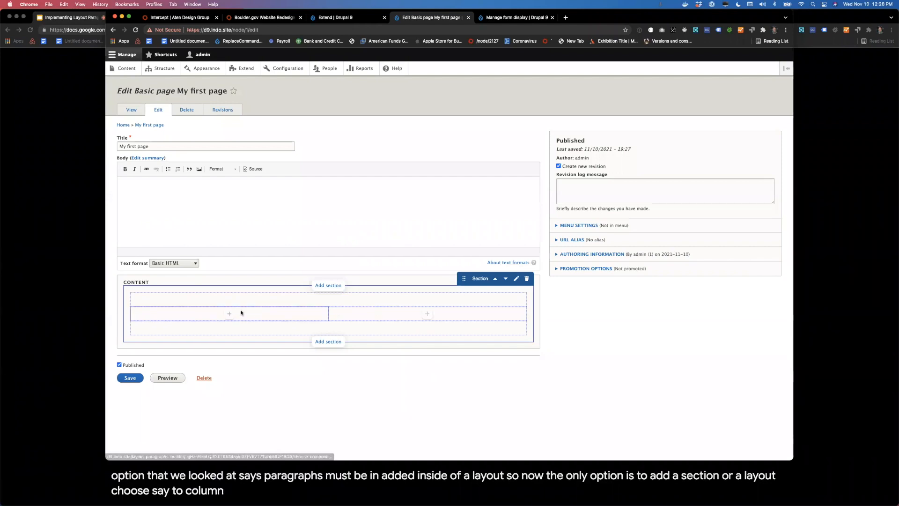
{"action": "left_click", "coordinate": [229, 313]}
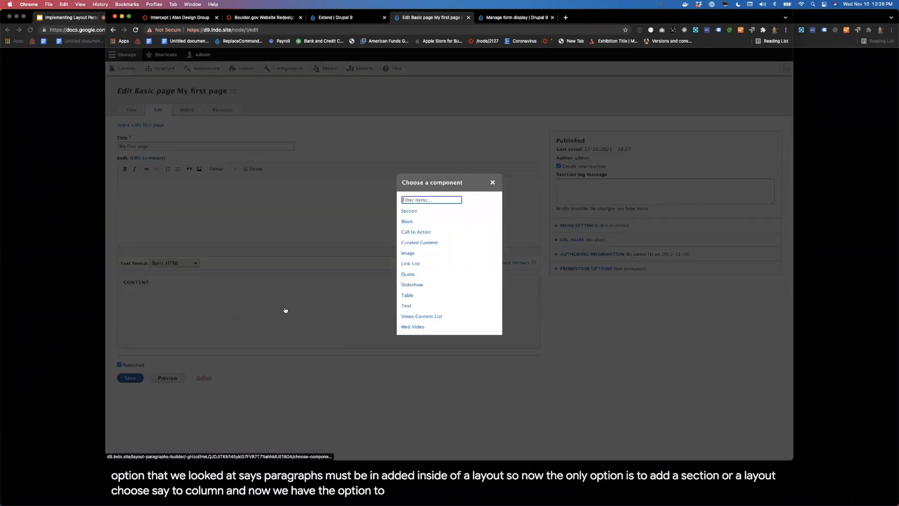
{"action": "left_click", "coordinate": [405, 211]}
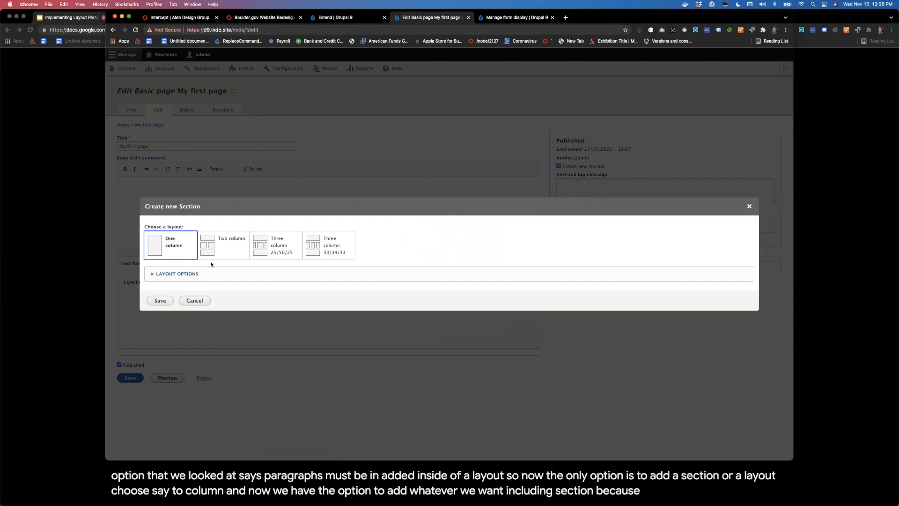
{"action": "left_click", "coordinate": [504, 18]}
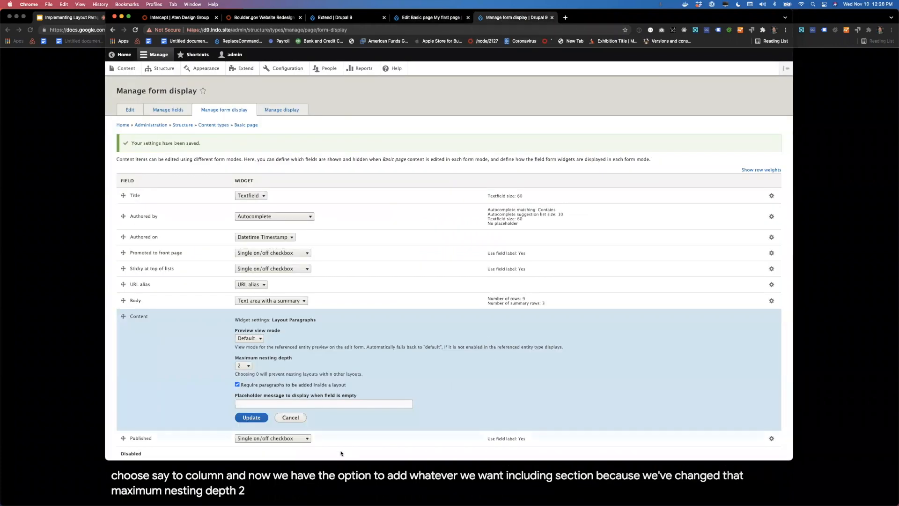
{"action": "left_click", "coordinate": [448, 21]}
{"action": "left_click", "coordinate": [216, 257]}
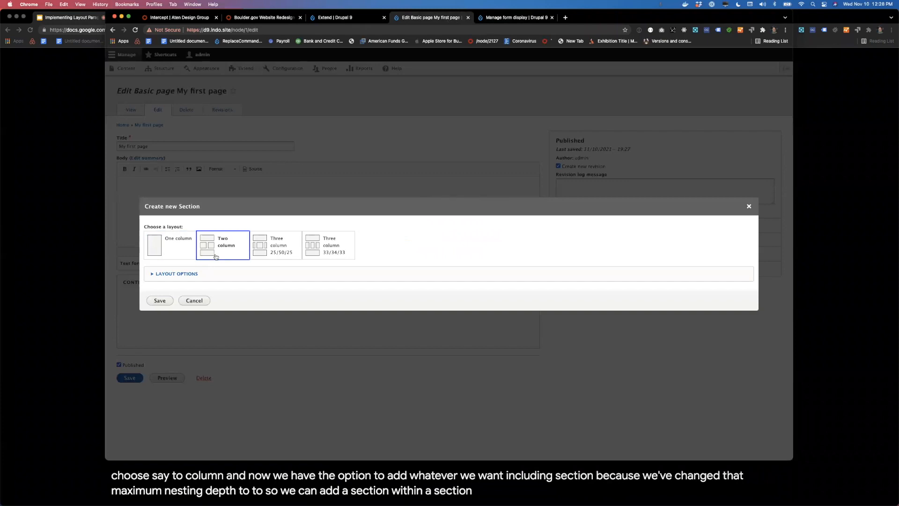
{"action": "left_click", "coordinate": [161, 301]}
Step: Add a one-column section inside the left column of the nested two-column section
{"action": "left_click", "coordinate": [182, 336]}
{"action": "left_click", "coordinate": [409, 212]}
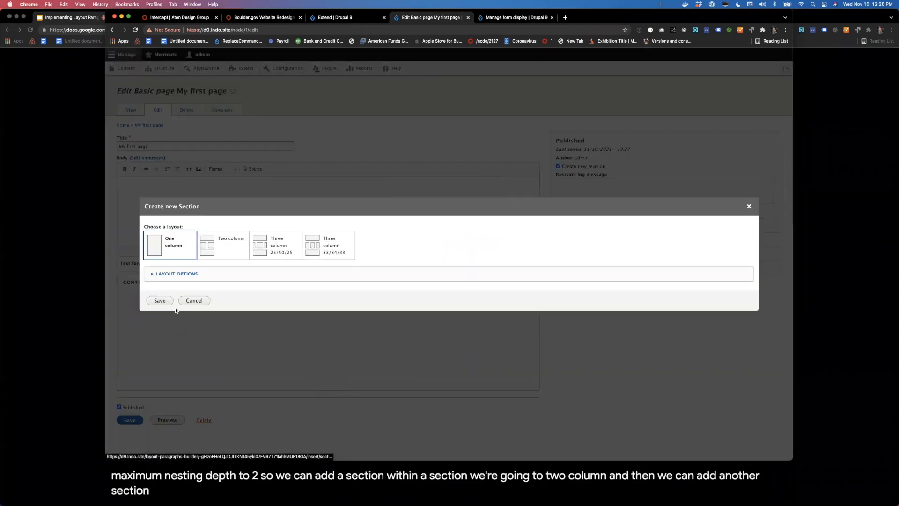
{"action": "left_click", "coordinate": [158, 304]}
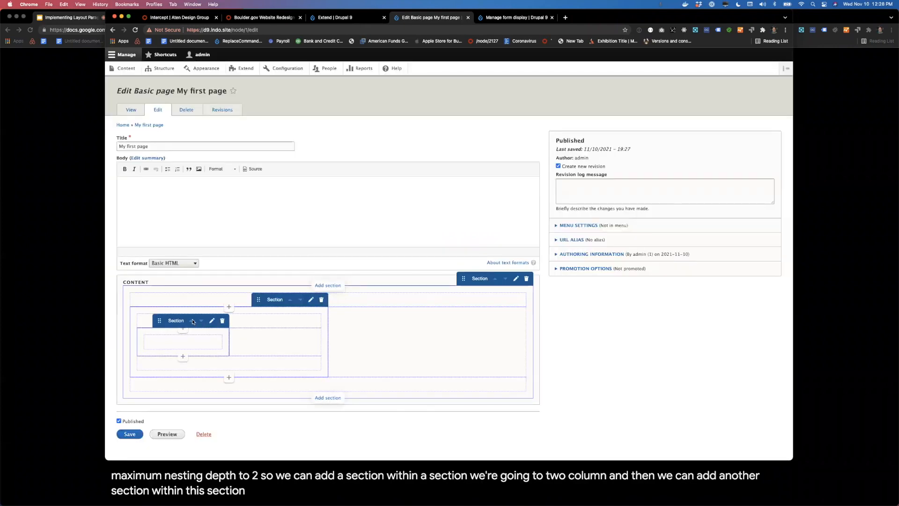
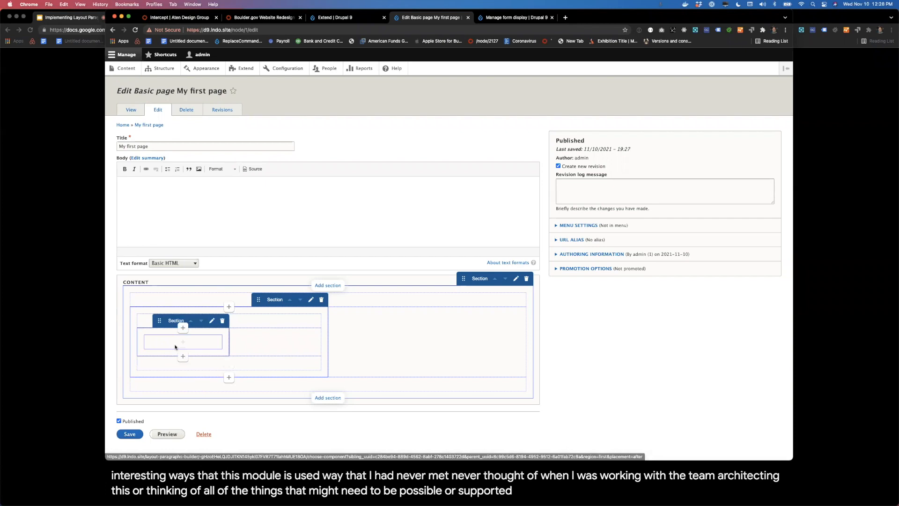
Step: Check which components can be added inside the innermost one-column section, without adding any
{"action": "left_click", "coordinate": [183, 341]}
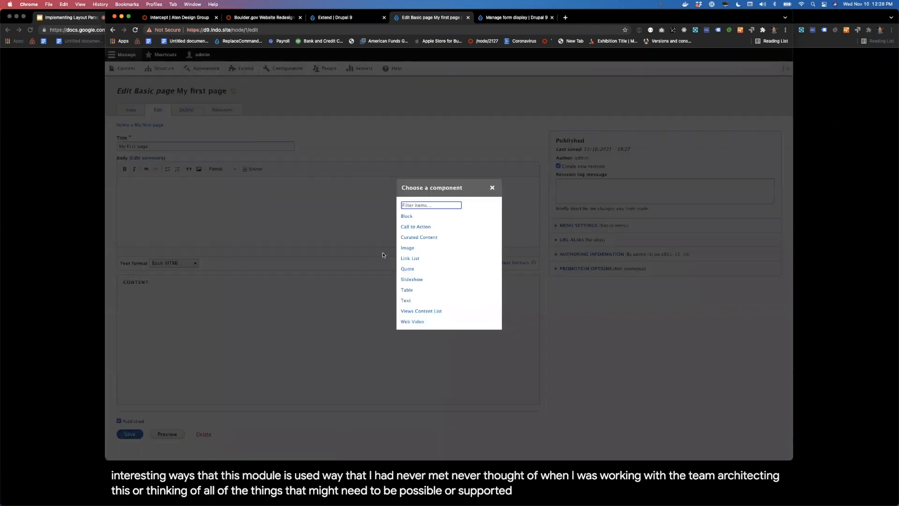
{"action": "left_click", "coordinate": [492, 188]}
{"action": "left_click", "coordinate": [183, 342]}
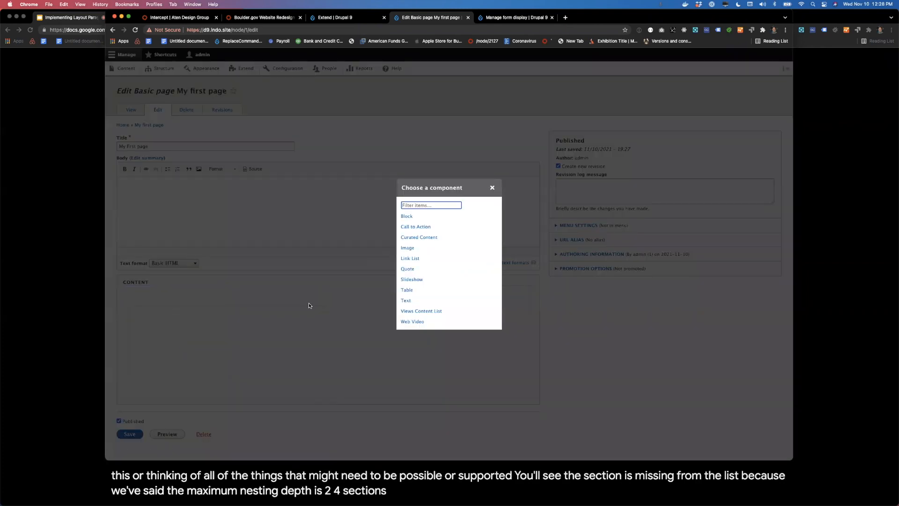
{"action": "left_click", "coordinate": [491, 187]}
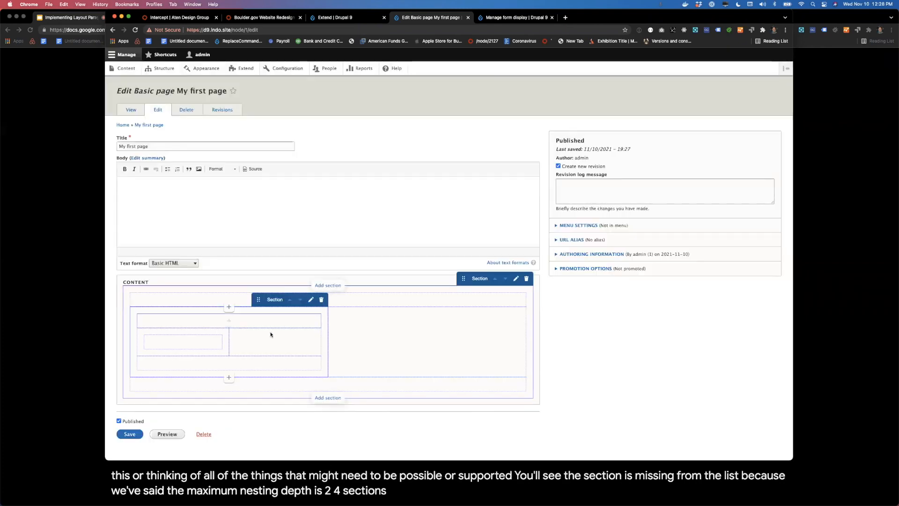
Step: Add a three-column 25/50/25 section to the nested section's right column and try to move it into the adjacent one-column section
{"action": "left_click", "coordinate": [275, 342]}
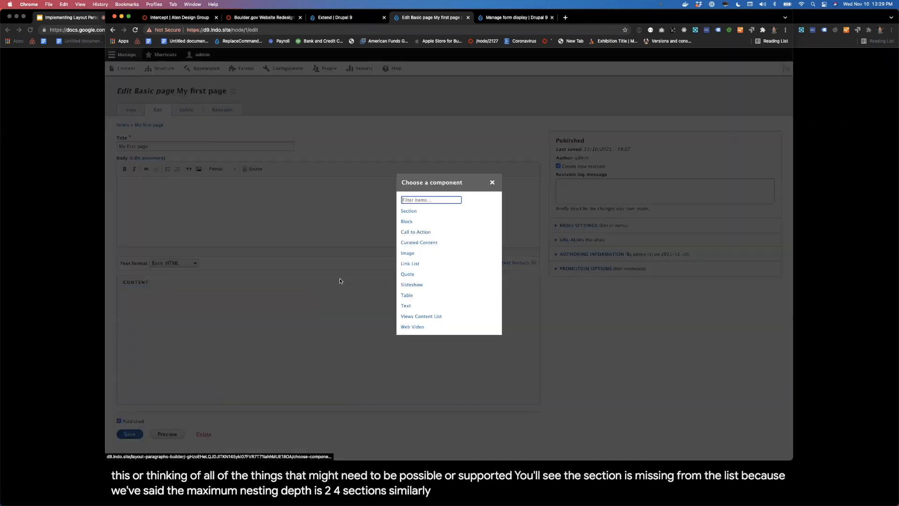
{"action": "left_click", "coordinate": [411, 214]}
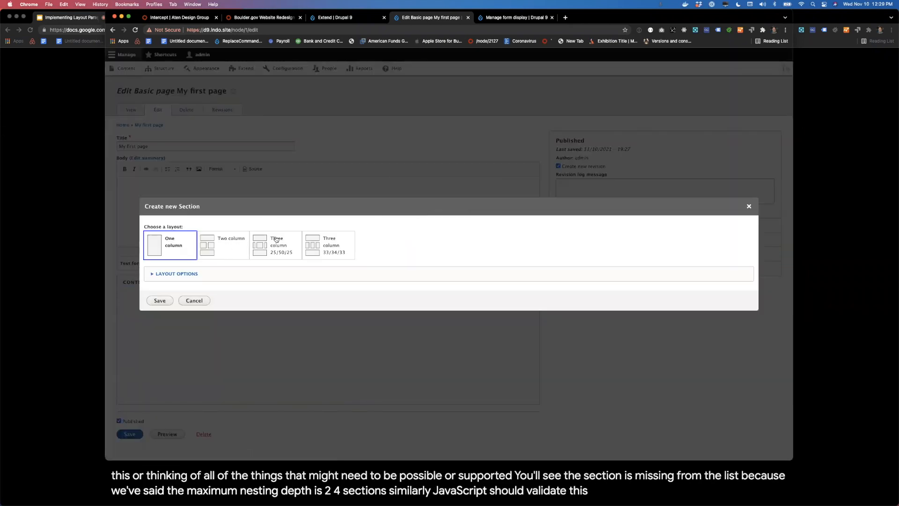
{"action": "left_click", "coordinate": [159, 300]}
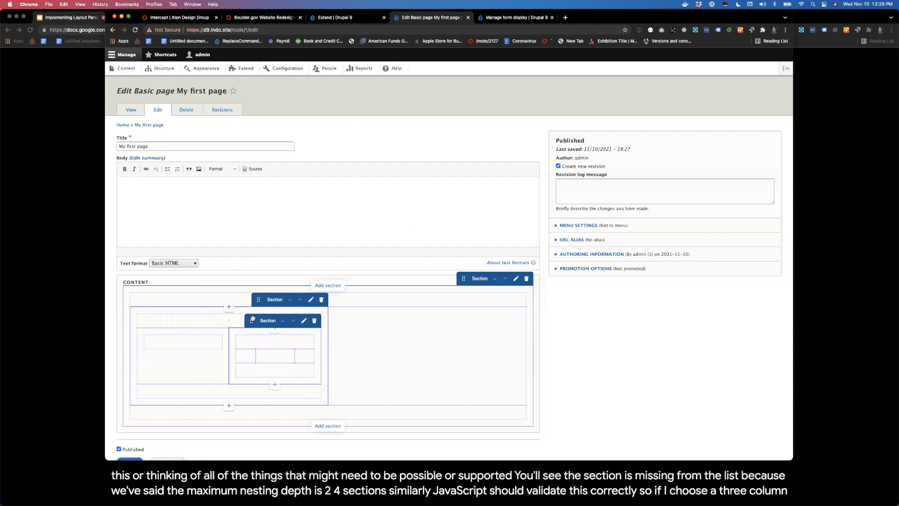
{"action": "left_click_drag", "start_coordinate": [195, 344], "coordinate": [246, 360]}
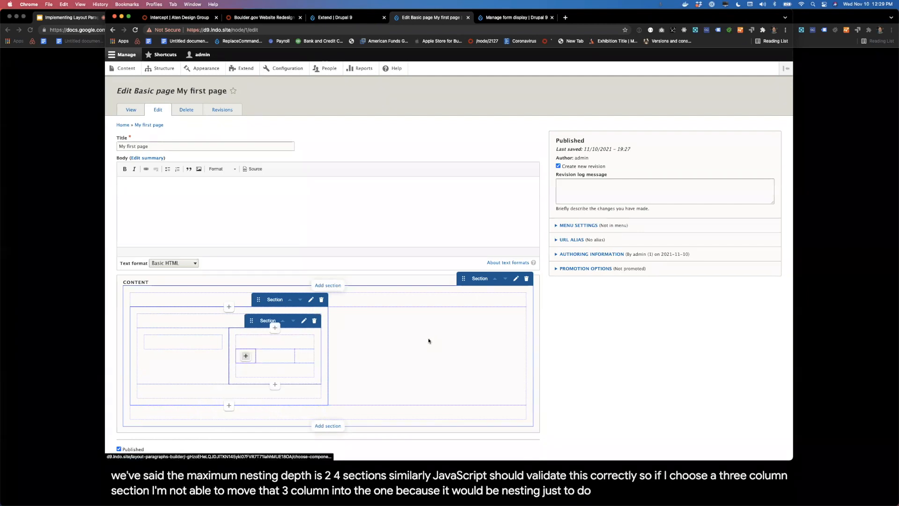
{"action": "scroll", "coordinate": [523, 341], "scroll_direction": "down", "scroll_amount": 2}
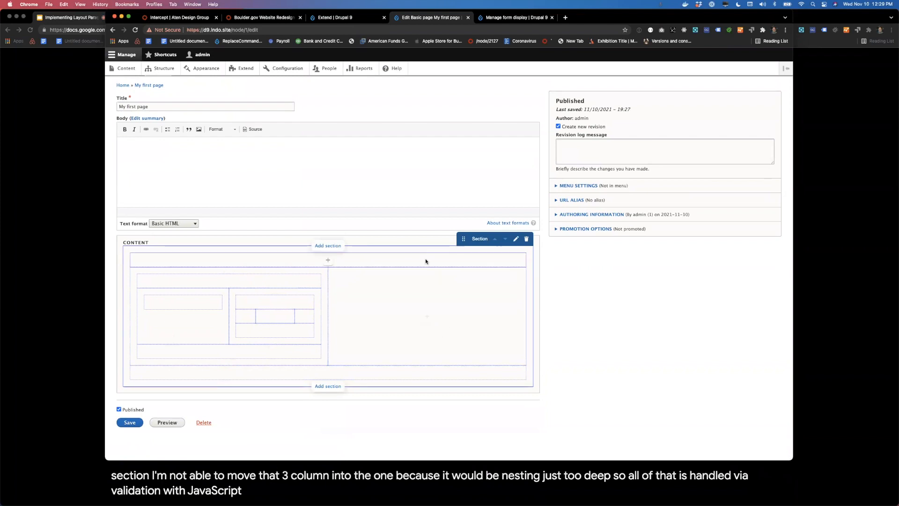
Step: Set the Content field's format to Layout Paragraphs Builder in the Basic page's default display settings
{"action": "left_click", "coordinate": [512, 18]}
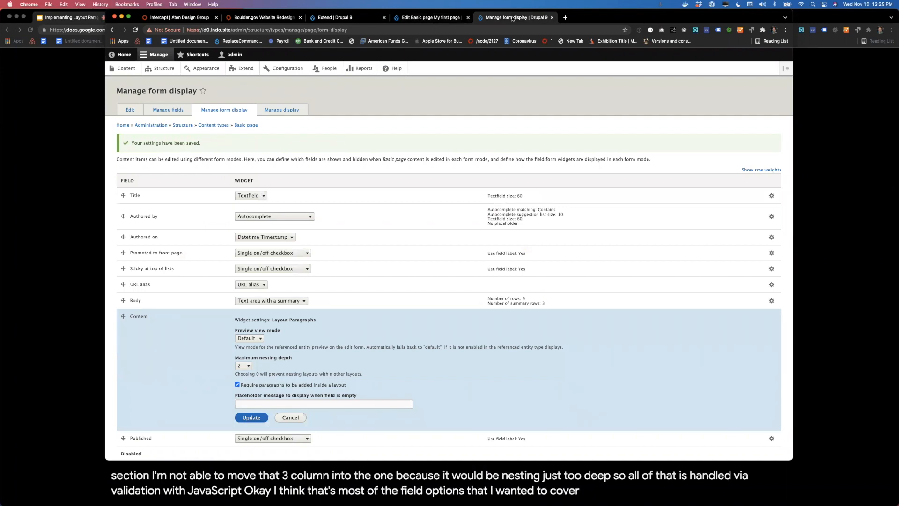
{"action": "left_click", "coordinate": [419, 19]}
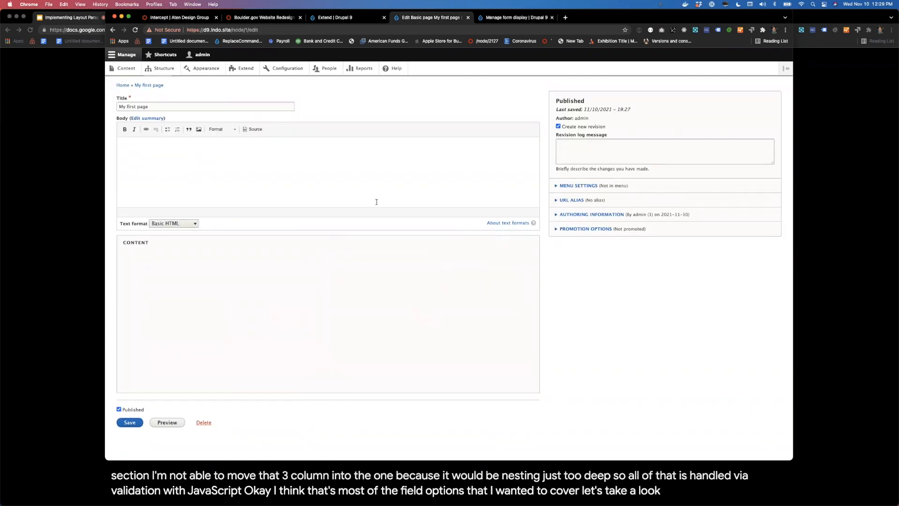
{"action": "left_click", "coordinate": [514, 19]}
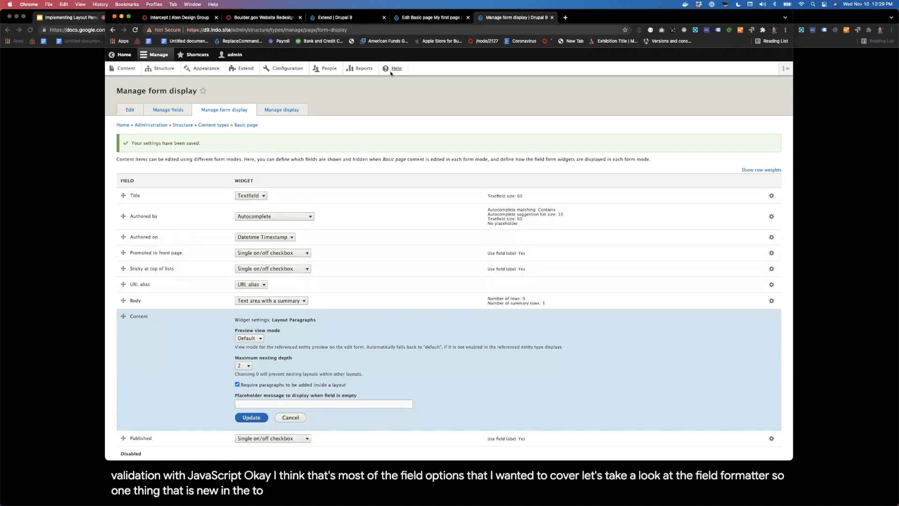
{"action": "left_click", "coordinate": [287, 110]}
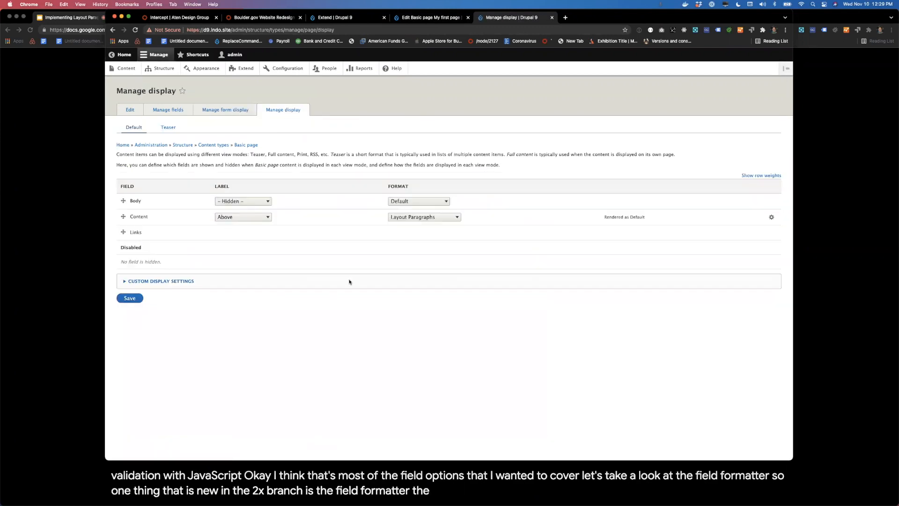
{"action": "left_click", "coordinate": [419, 216]}
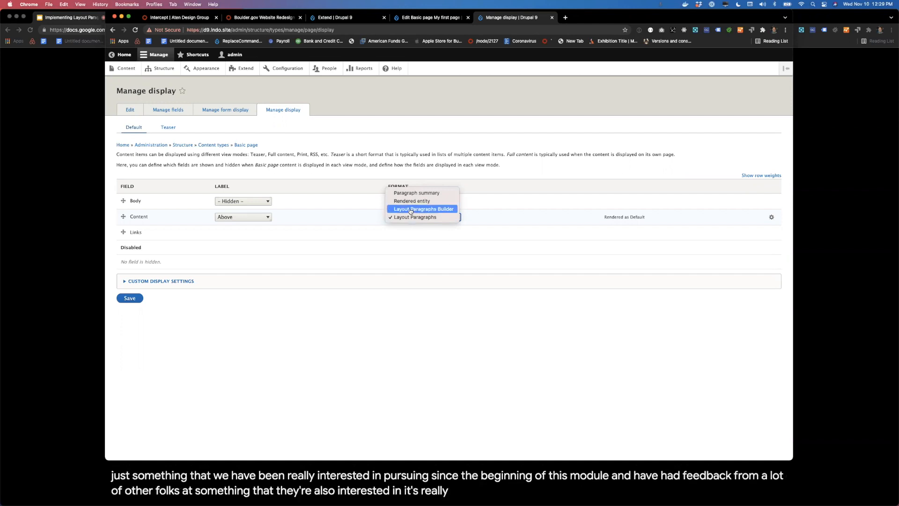
{"action": "left_click", "coordinate": [410, 209]}
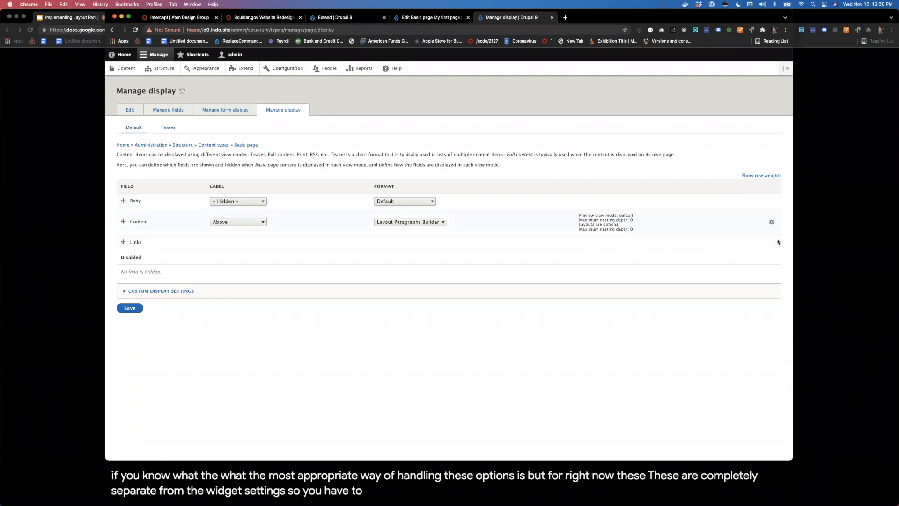
Step: Enter "To get started, add a new section." as the Content formatter's placeholder message for an empty field
{"action": "left_click", "coordinate": [771, 223]}
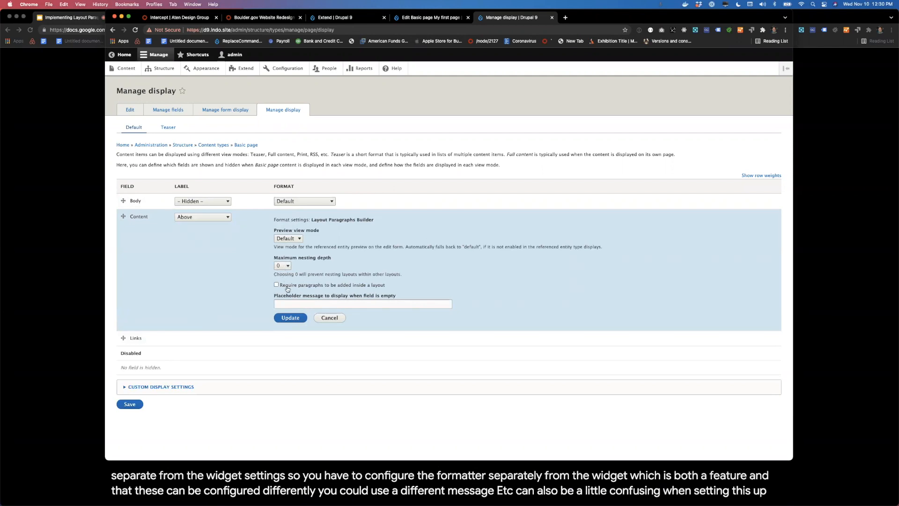
{"action": "left_click", "coordinate": [288, 304]}
{"action": "type", "text": "To"}
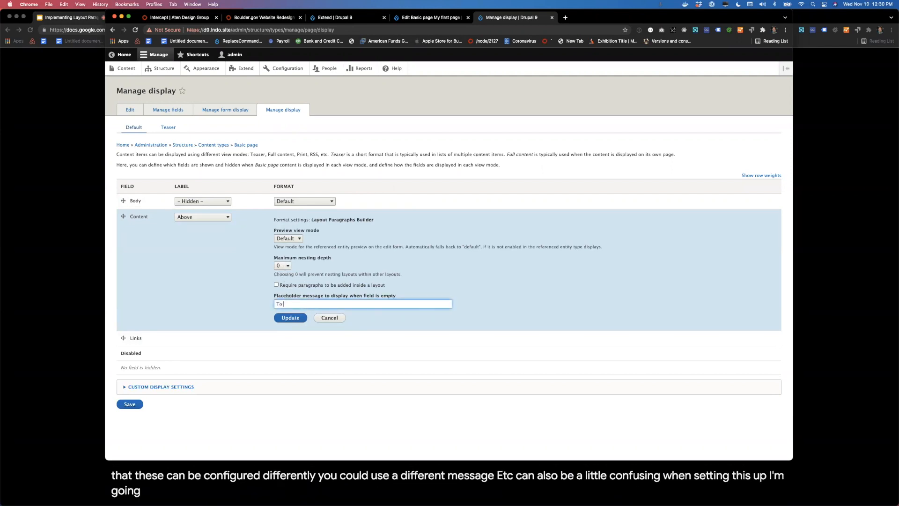
{"action": "type", "text": " get star"}
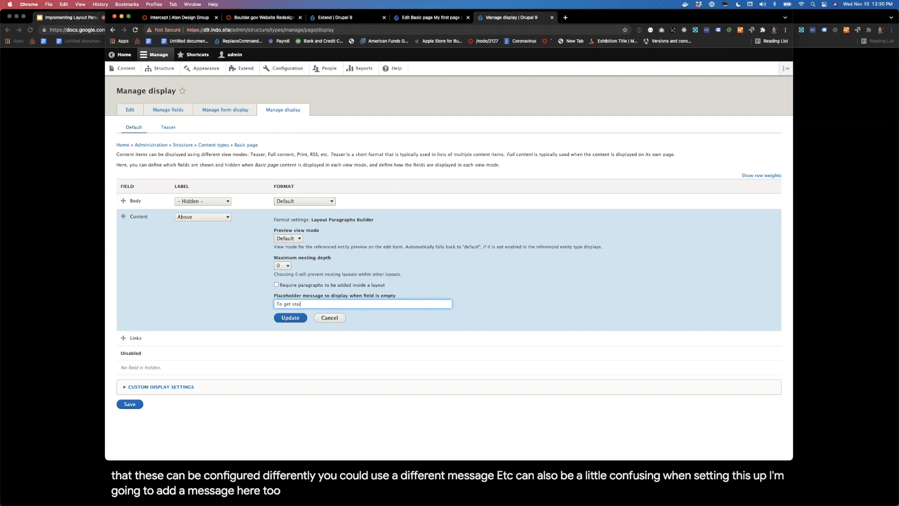
{"action": "type", "text": "ted, add a new s"}
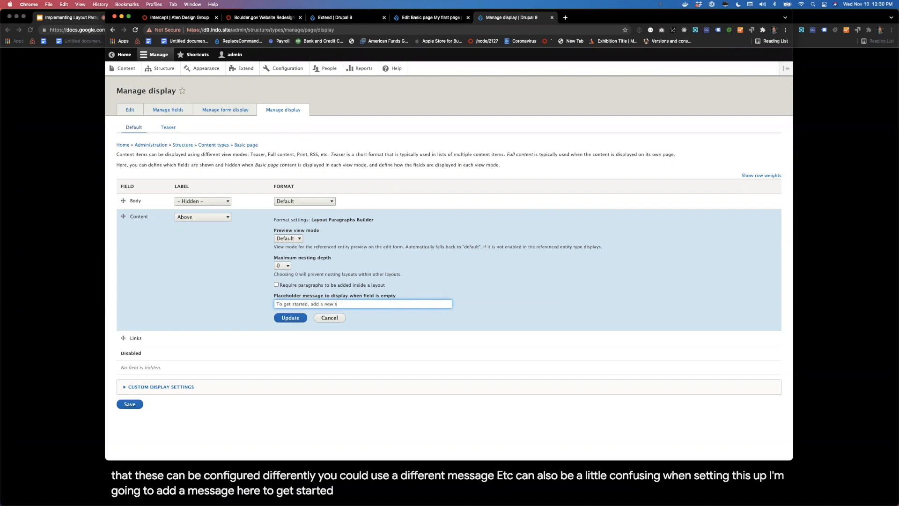
{"action": "type", "text": "ection."}
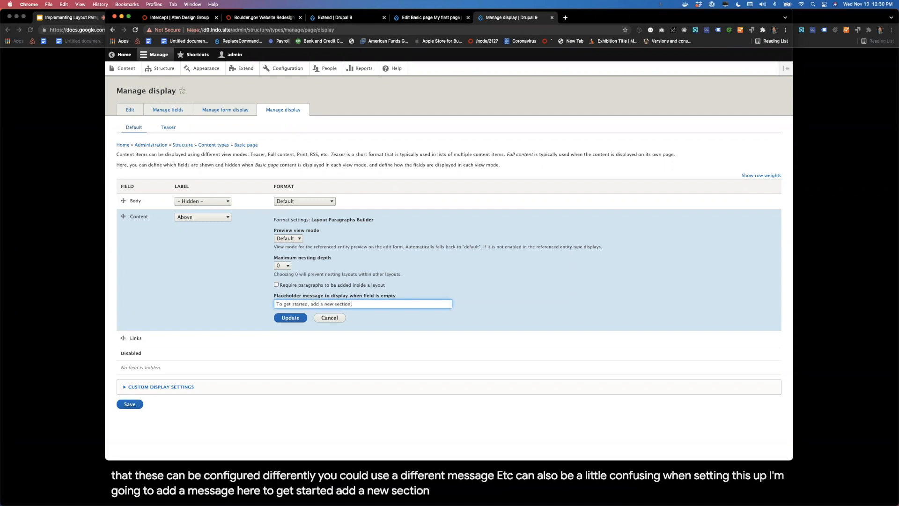
Step: Require paragraphs to be added inside a layout, set the maximum nesting depth to 1, and save the display settings
{"action": "left_click", "coordinate": [289, 287]}
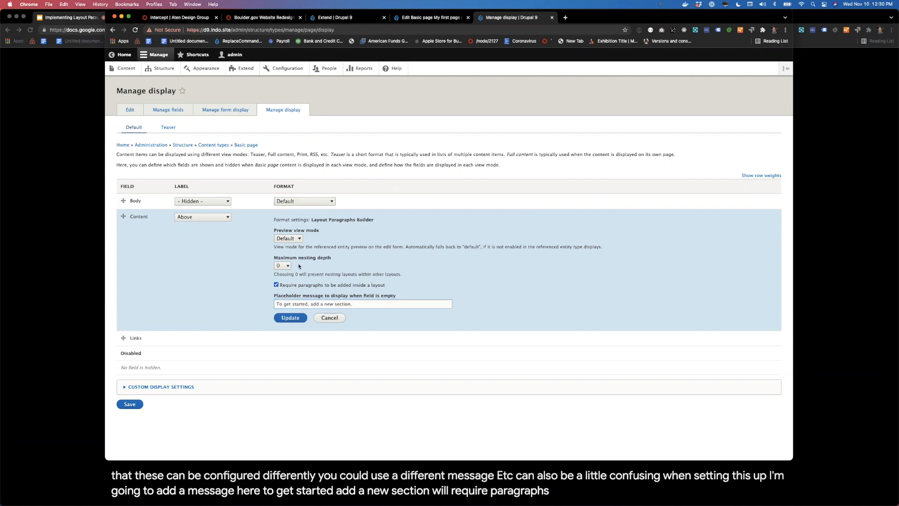
{"action": "left_click", "coordinate": [282, 266]}
{"action": "left_click", "coordinate": [287, 275]}
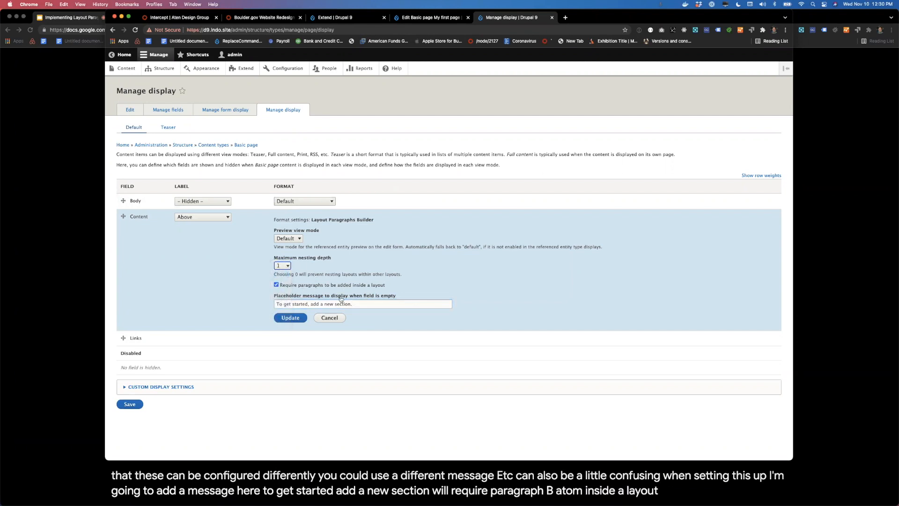
{"action": "left_click", "coordinate": [297, 317]}
{"action": "left_click", "coordinate": [129, 307]}
Step: Add a Text component reading "Some text." to the right column of the outer section on "My first page" and save the page
{"action": "left_click", "coordinate": [429, 18]}
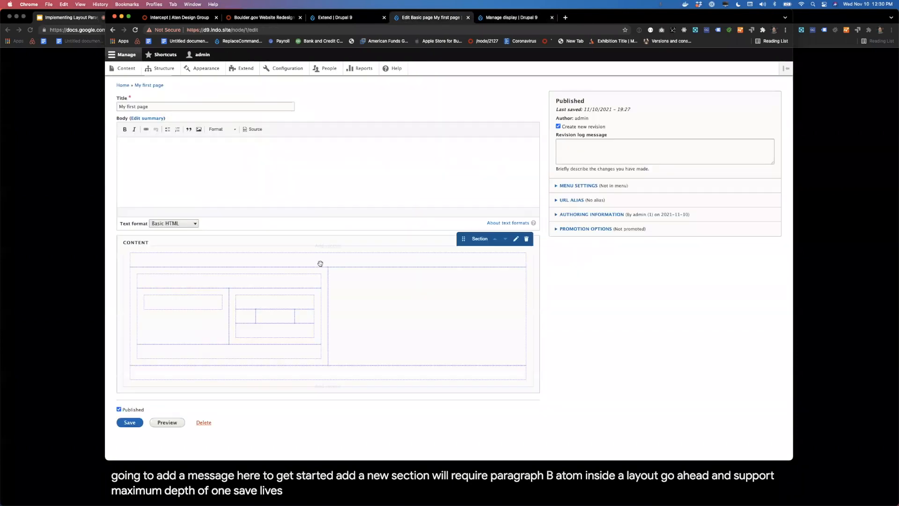
{"action": "left_click", "coordinate": [468, 283]}
{"action": "left_click", "coordinate": [467, 282]}
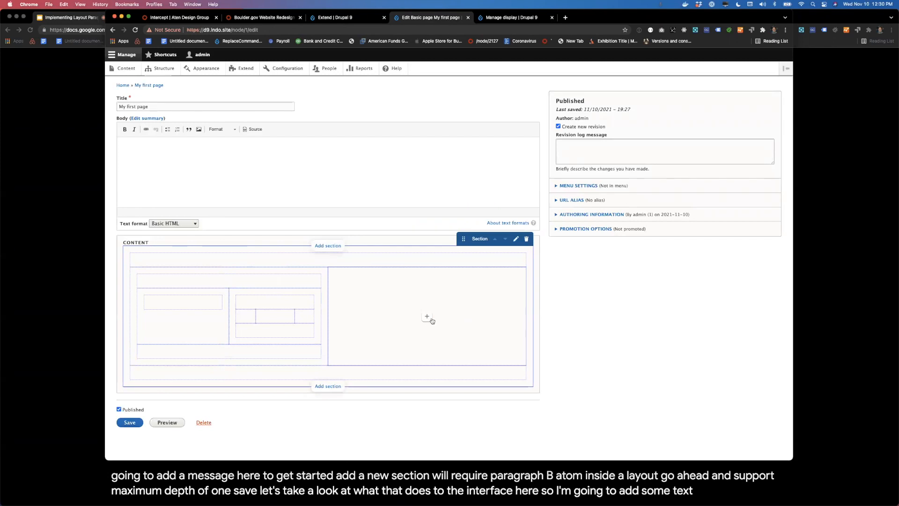
{"action": "left_click", "coordinate": [429, 320]}
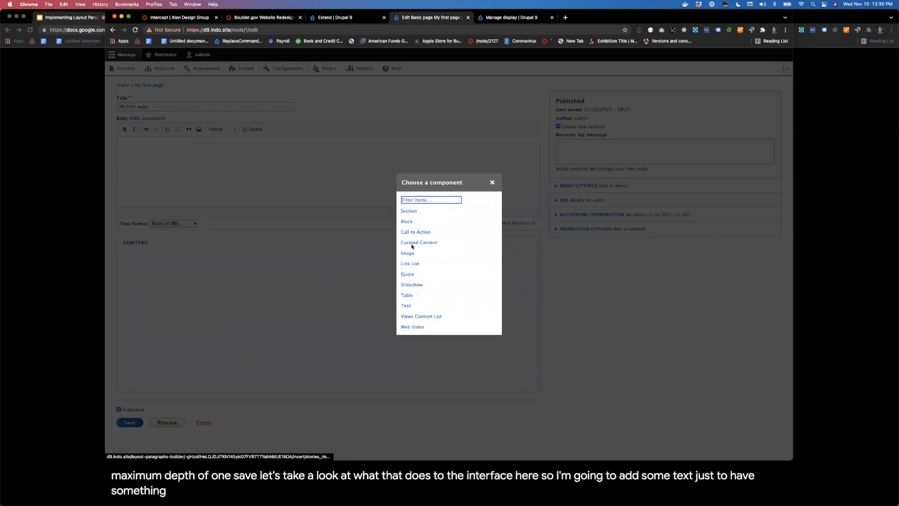
{"action": "left_click", "coordinate": [407, 305]}
{"action": "type", "text": "Some text."}
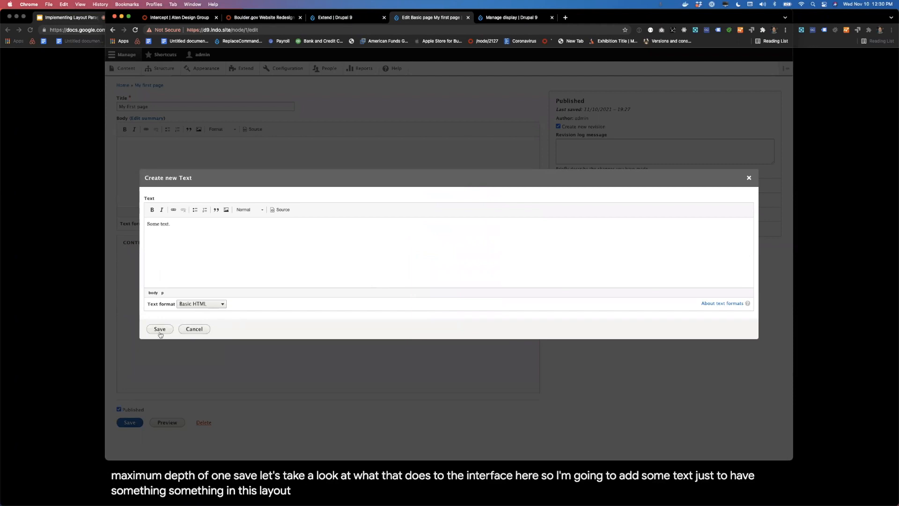
{"action": "left_click", "coordinate": [160, 329]}
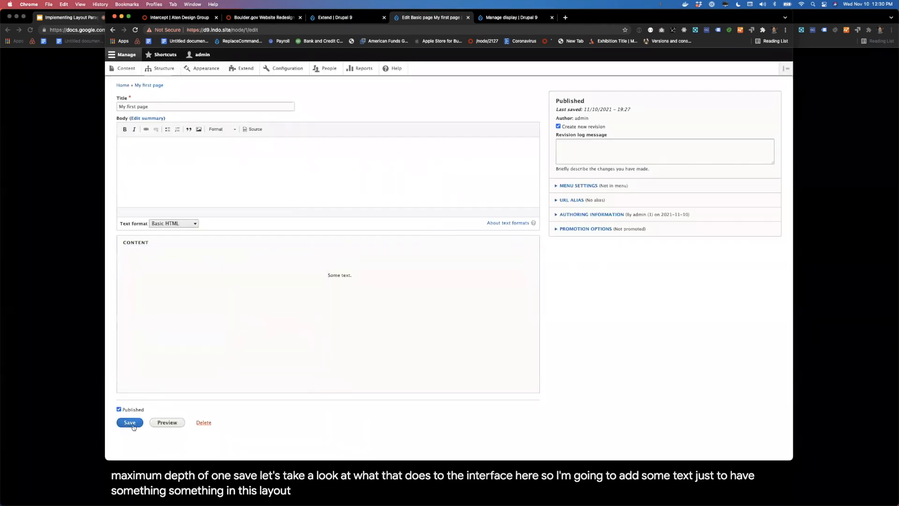
{"action": "left_click", "coordinate": [130, 423]}
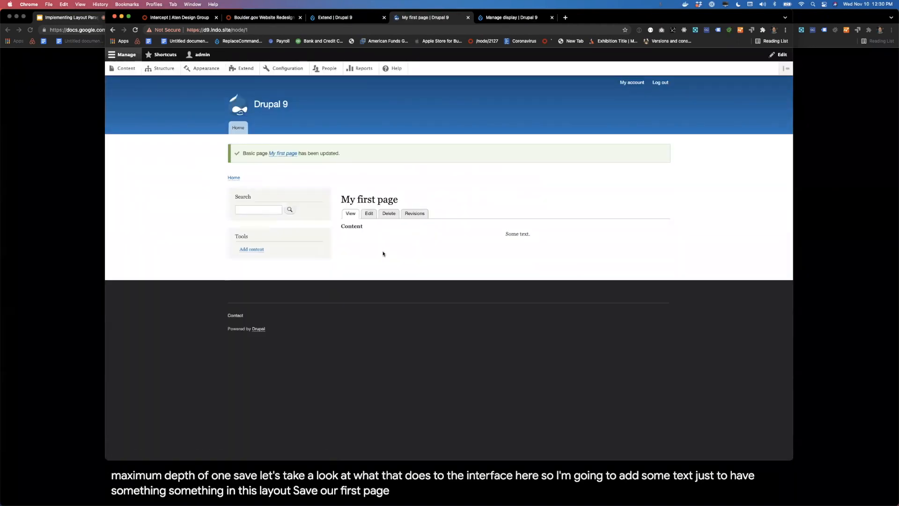
Step: Switch the Content field's display format to Layout Paragraphs, save, and reload "My first page" to view its rendering
{"action": "mouse_move", "coordinate": [440, 223]}
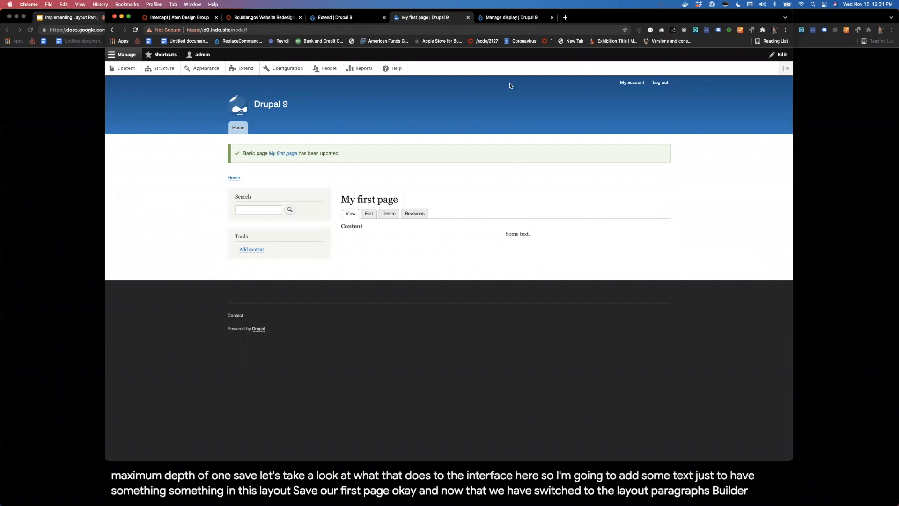
{"action": "left_click", "coordinate": [490, 18]}
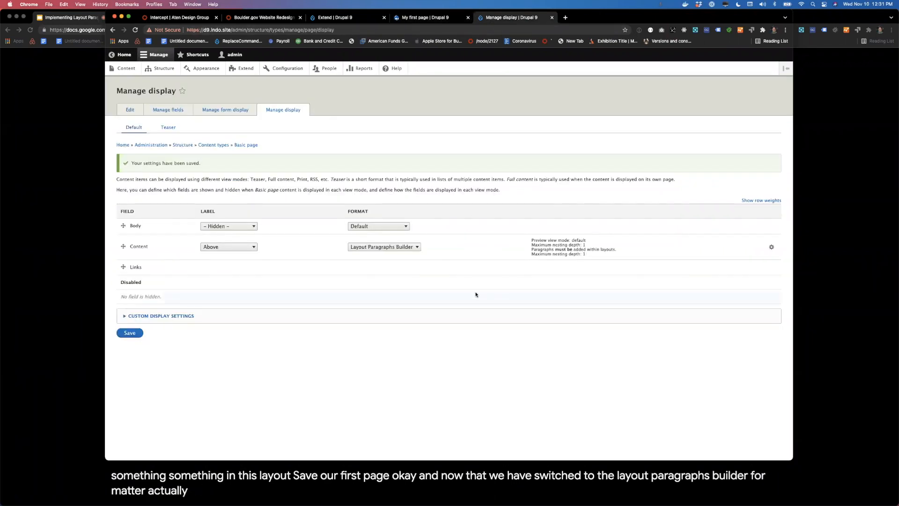
{"action": "left_click", "coordinate": [372, 247]}
{"action": "left_click", "coordinate": [373, 255]}
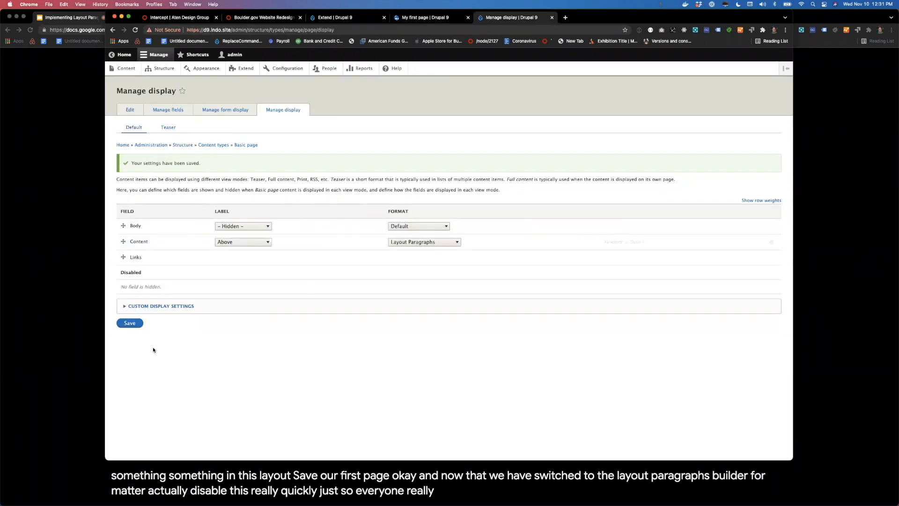
{"action": "left_click", "coordinate": [128, 323]}
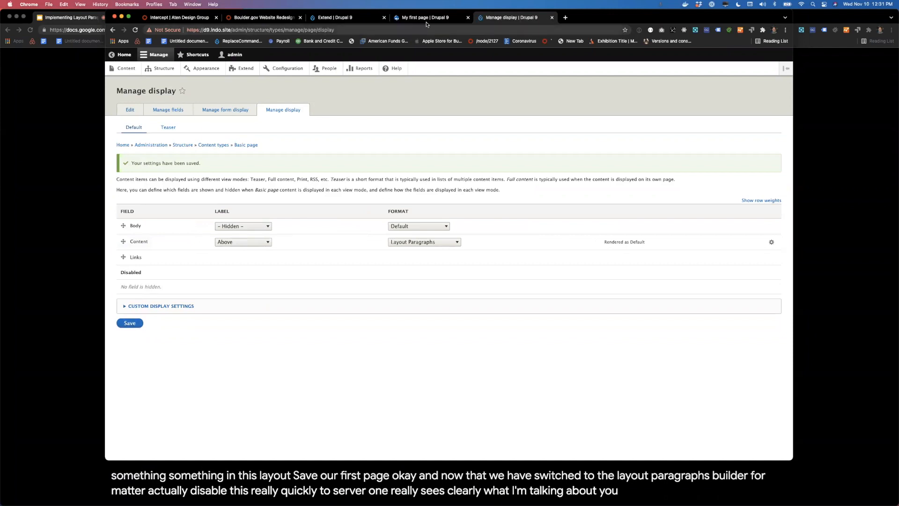
{"action": "left_click", "coordinate": [426, 19]}
{"action": "key", "text": "super+r"}
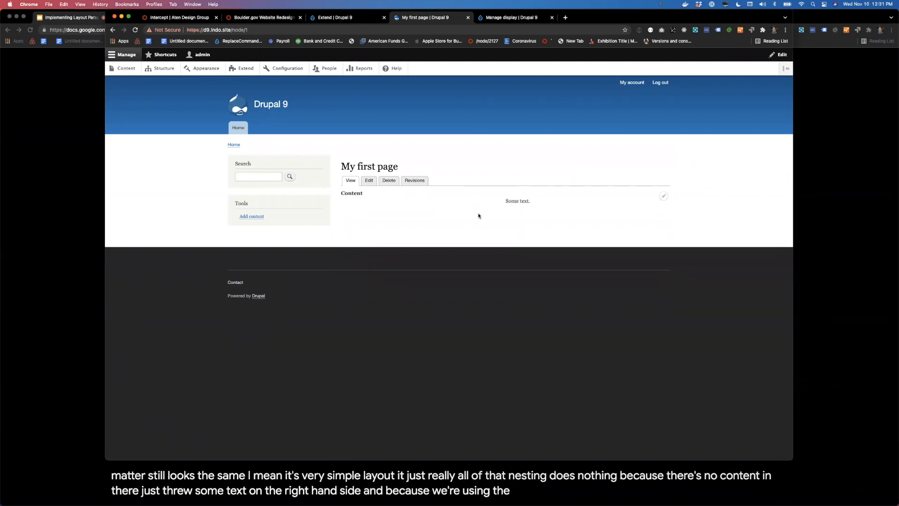
Step: Change the Content field's display format to Layout Paragraphs Builder and save the Basic page display settings
{"action": "left_click", "coordinate": [496, 19]}
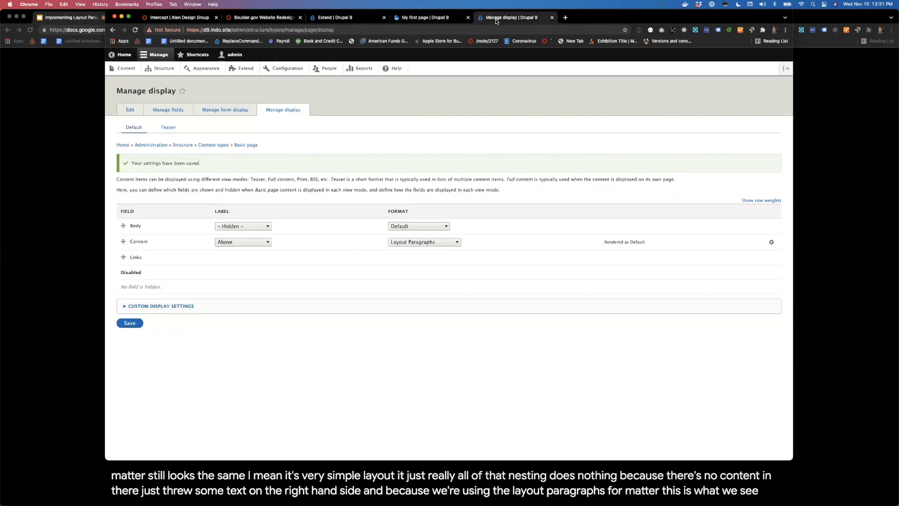
{"action": "left_click", "coordinate": [434, 242]}
{"action": "left_click", "coordinate": [440, 234]}
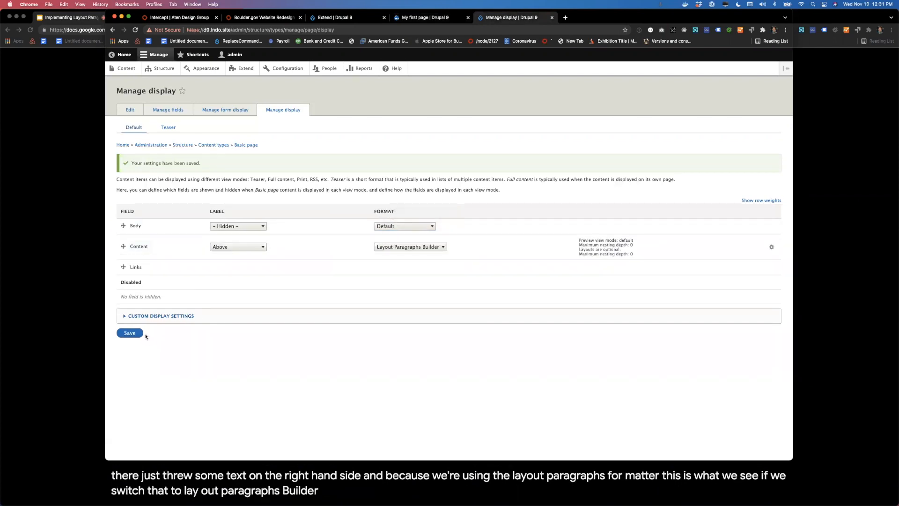
{"action": "left_click", "coordinate": [132, 334]}
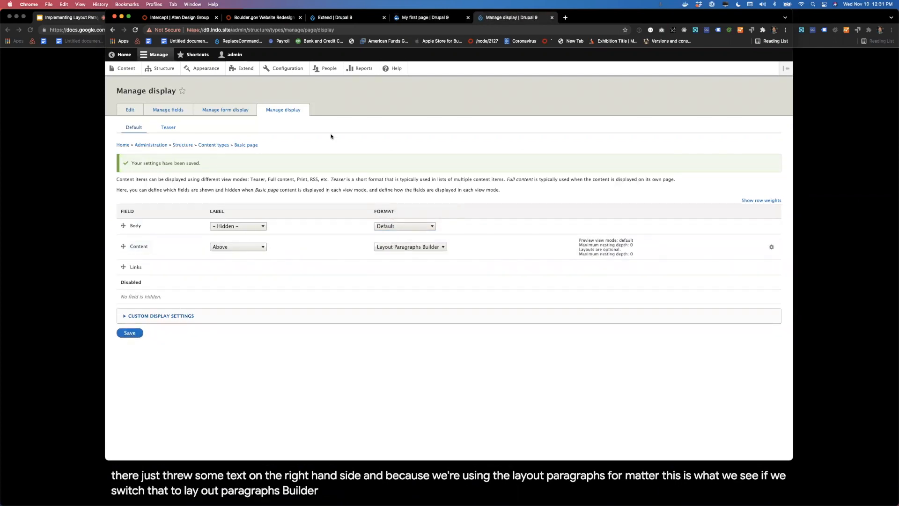
Step: Open the front-end builder for the Content field on "My first page" and start a new Image component inside the innermost nested section
{"action": "left_click", "coordinate": [423, 18]}
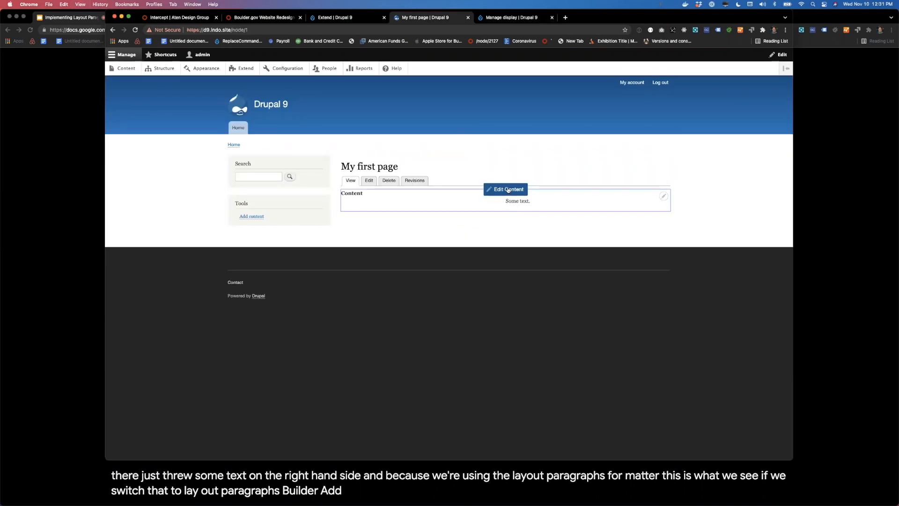
{"action": "left_click", "coordinate": [508, 190]}
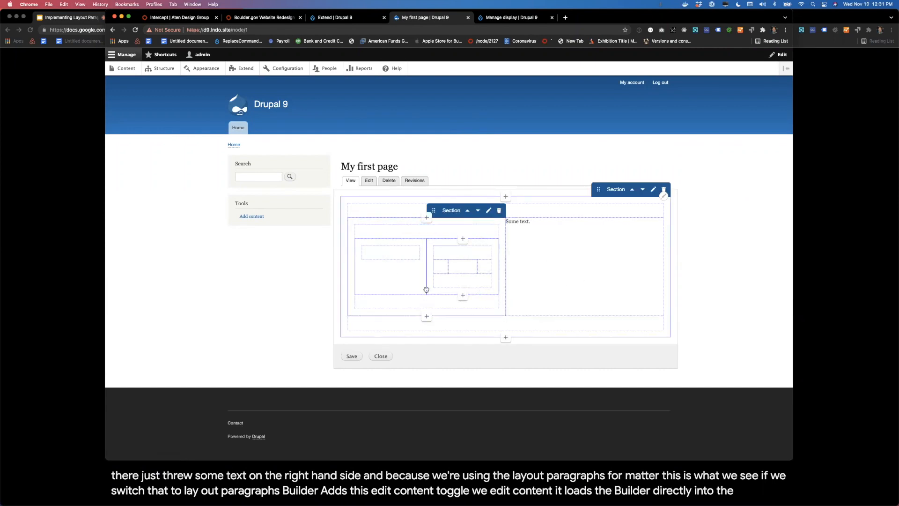
{"action": "left_click", "coordinate": [419, 251]}
{"action": "left_click", "coordinate": [447, 247]}
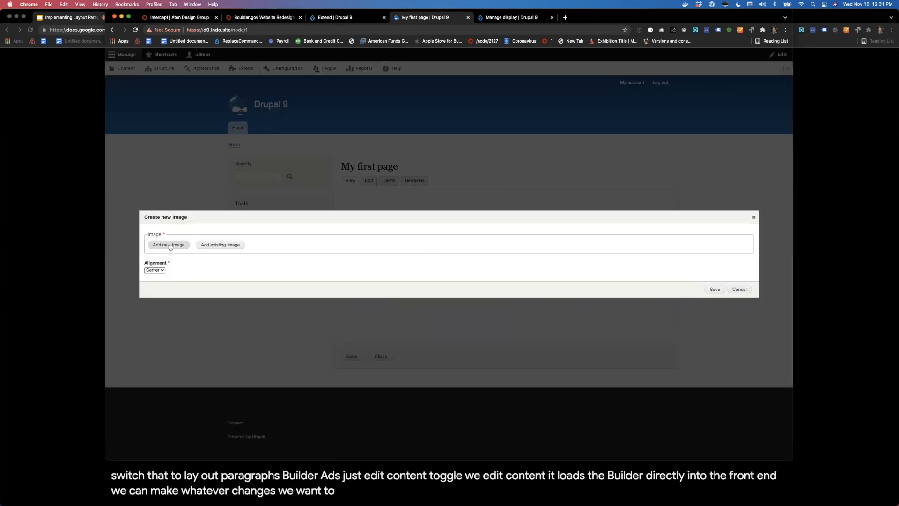
Step: Upload IMG_2105.jpg as a new image with the alternative text "desert", keep it centered, and save the Image component
{"action": "left_click", "coordinate": [170, 245]}
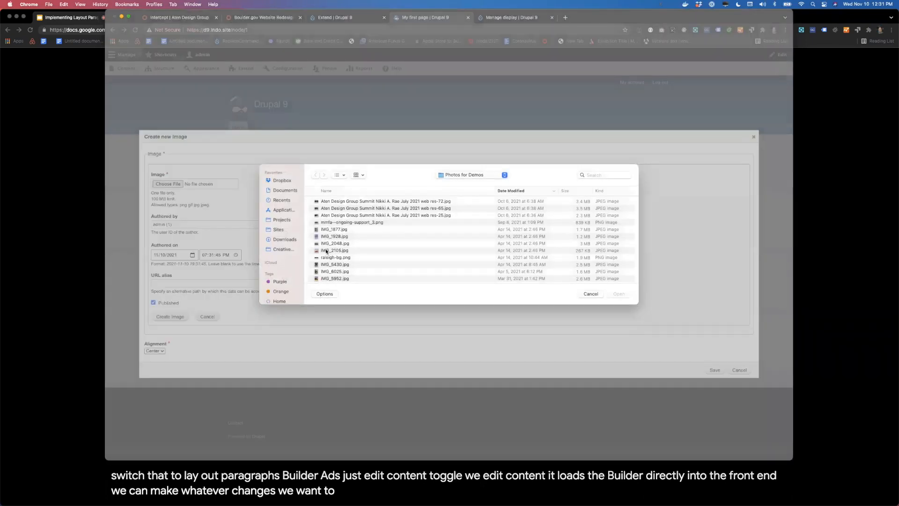
{"action": "double_click", "coordinate": [326, 250]}
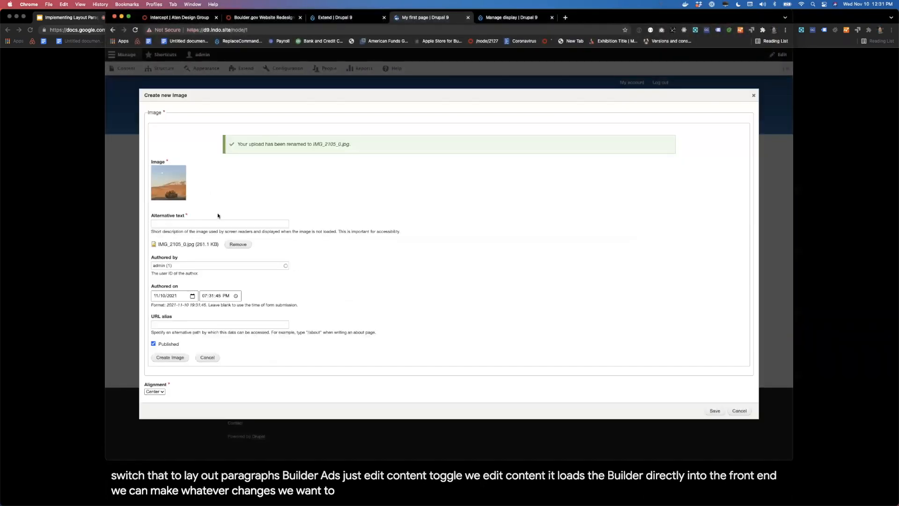
{"action": "left_click", "coordinate": [218, 223]}
{"action": "left_click", "coordinate": [162, 250]}
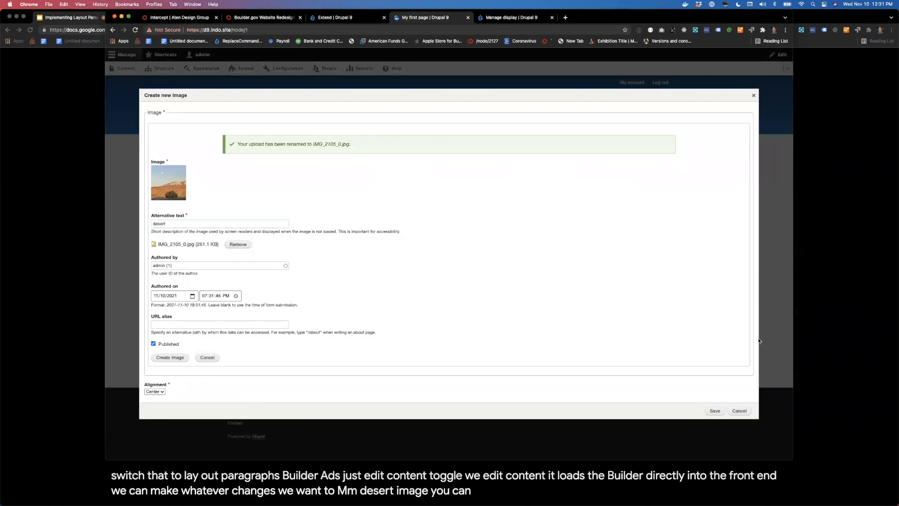
{"action": "left_click", "coordinate": [715, 411]}
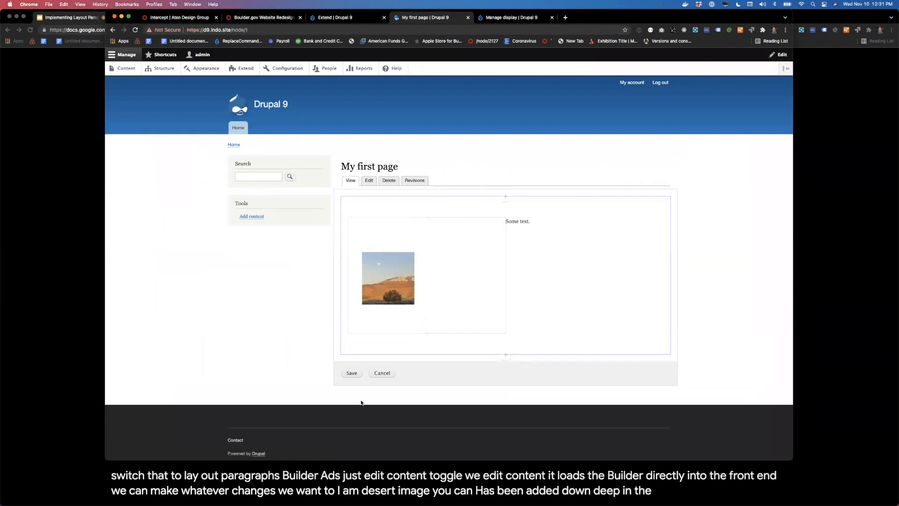
Step: Save the front-end changes to the Content field and close the builder to view the rendered page
{"action": "left_click", "coordinate": [351, 372]}
{"action": "left_click", "coordinate": [382, 407]}
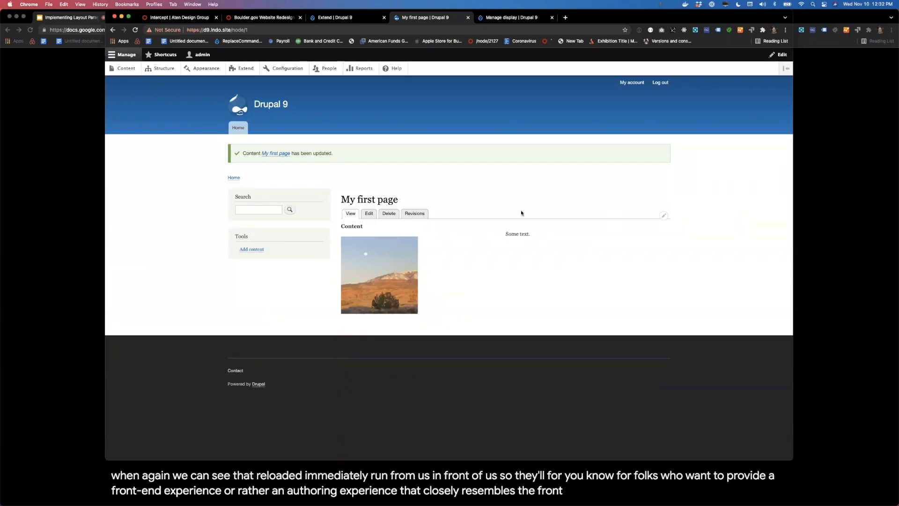
{"action": "mouse_move", "coordinate": [523, 243]}
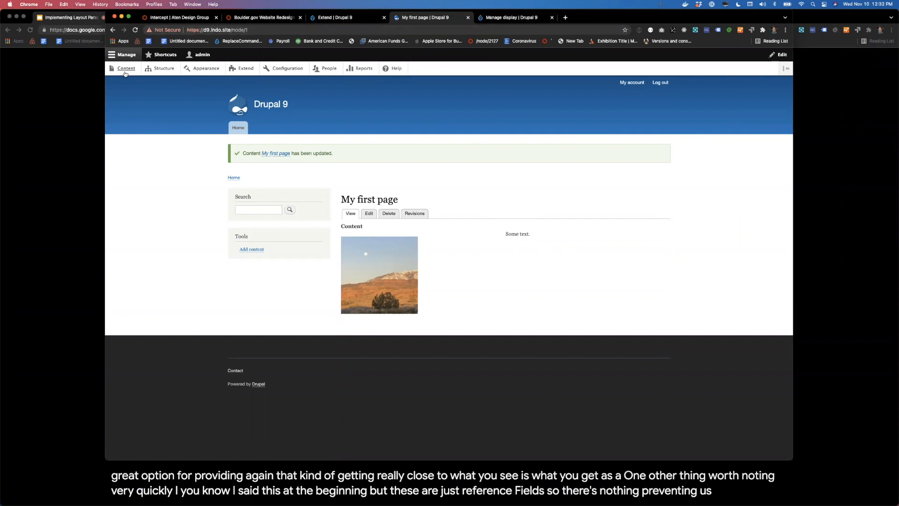
Step: Add a new Paragraph field labelled "Header Content" to the Basic page content type
{"action": "left_click", "coordinate": [161, 68]}
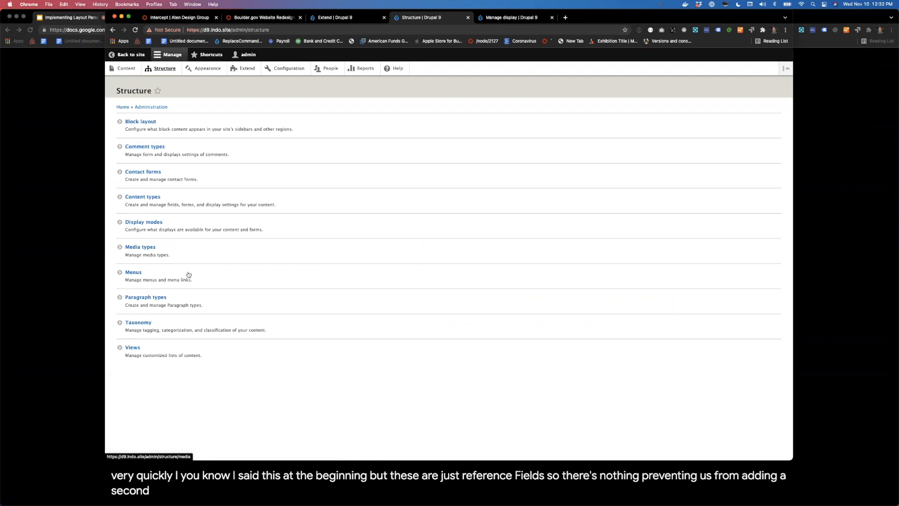
{"action": "left_click", "coordinate": [143, 197]}
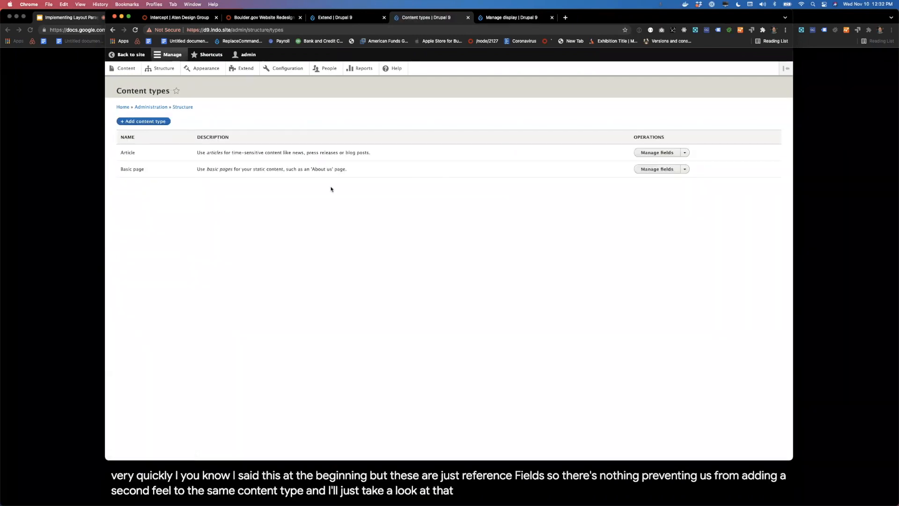
{"action": "left_click", "coordinate": [673, 169]}
{"action": "left_click", "coordinate": [128, 139]}
{"action": "left_click", "coordinate": [190, 128]}
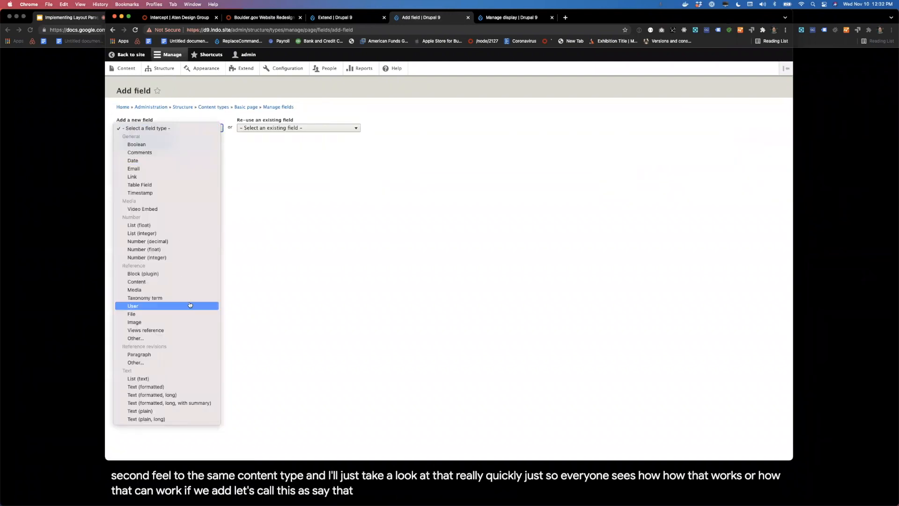
{"action": "left_click", "coordinate": [170, 355]}
{"action": "left_click", "coordinate": [156, 150]}
{"action": "type", "text": "Header Content"}
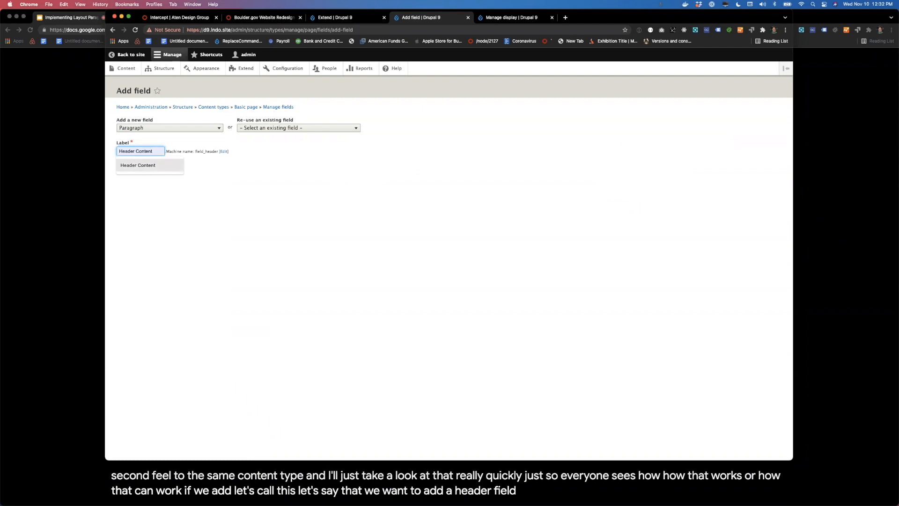
{"action": "left_click", "coordinate": [134, 166]}
{"action": "left_click", "coordinate": [132, 167]}
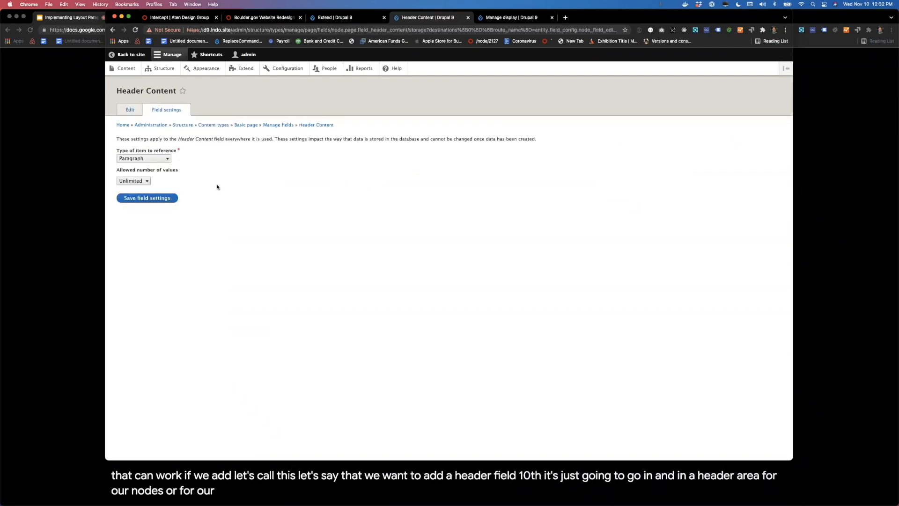
Step: Keep Header Content as an unlimited Paragraph reference, allow the Section and Text paragraph types, and save the field's settings
{"action": "left_click", "coordinate": [169, 201]}
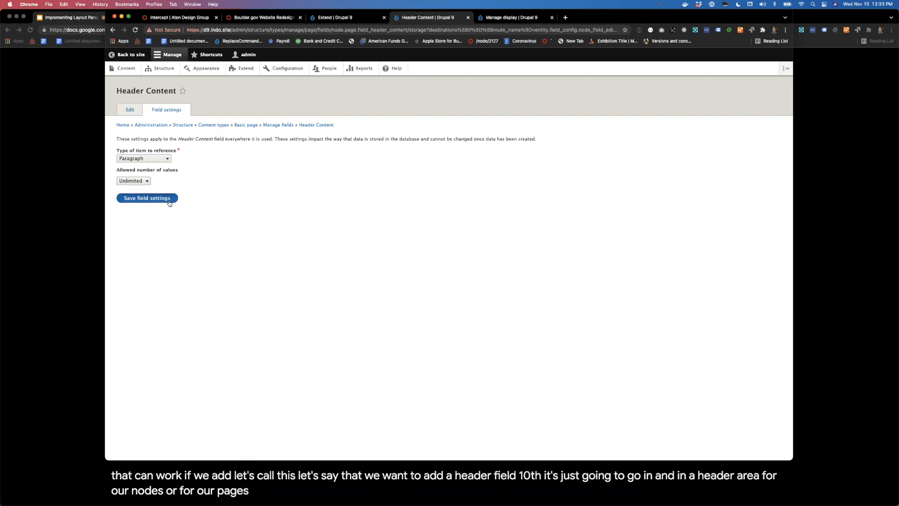
{"action": "scroll", "coordinate": [213, 282], "scroll_direction": "down", "scroll_amount": 3}
{"action": "scroll", "coordinate": [213, 281], "scroll_direction": "down", "scroll_amount": 3}
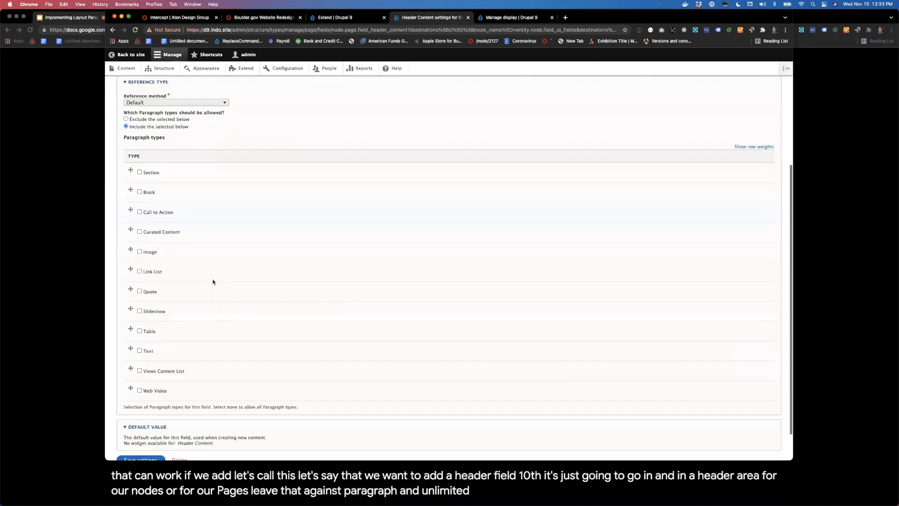
{"action": "left_click", "coordinate": [145, 145]}
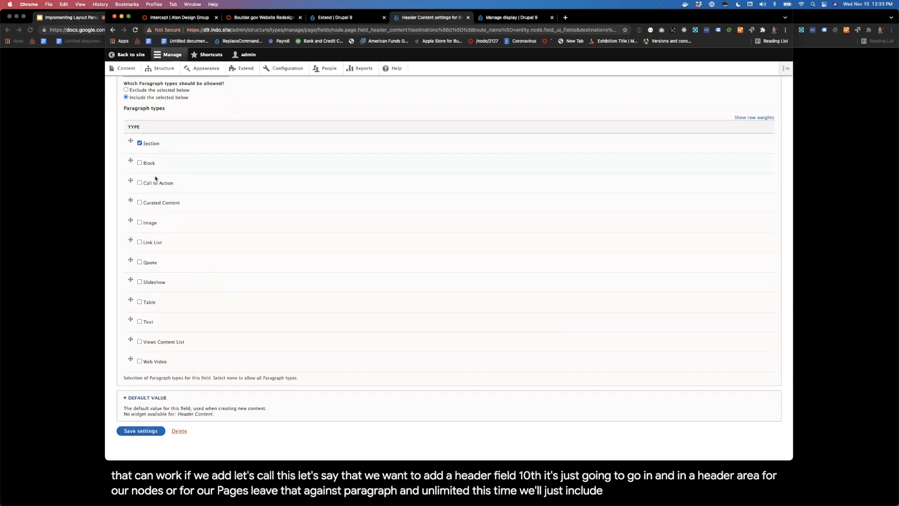
{"action": "left_click", "coordinate": [152, 322]}
{"action": "left_click", "coordinate": [161, 431]}
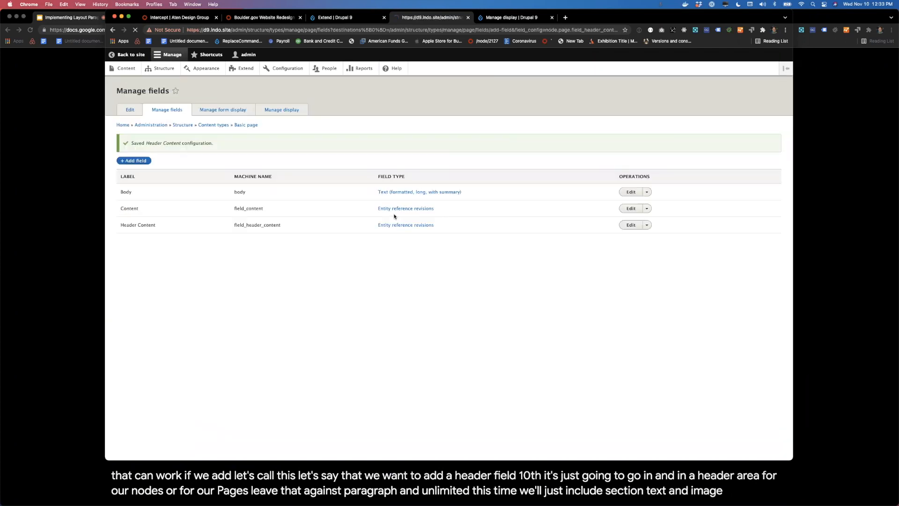
Step: Set the Header Content form widget to Layout Paragraphs, place the field directly above Content, and save the Basic page form display
{"action": "left_click", "coordinate": [215, 111]}
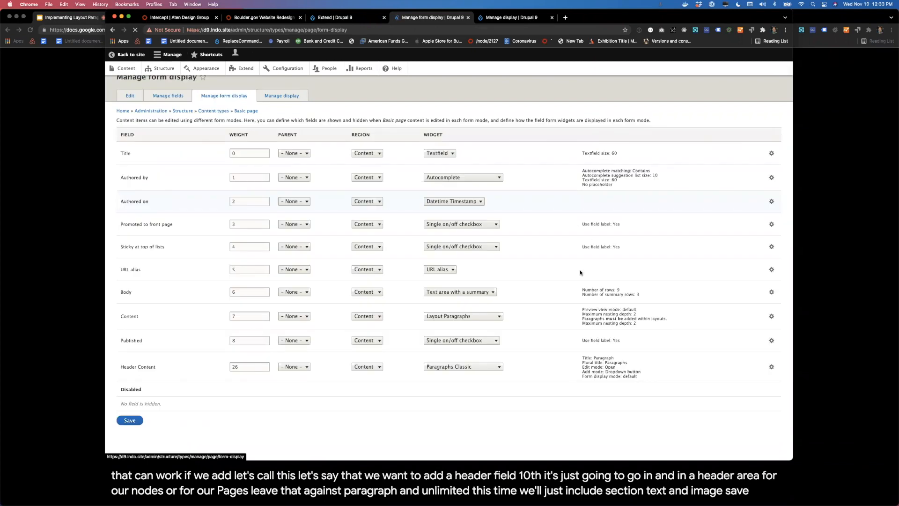
{"action": "left_click", "coordinate": [323, 340]}
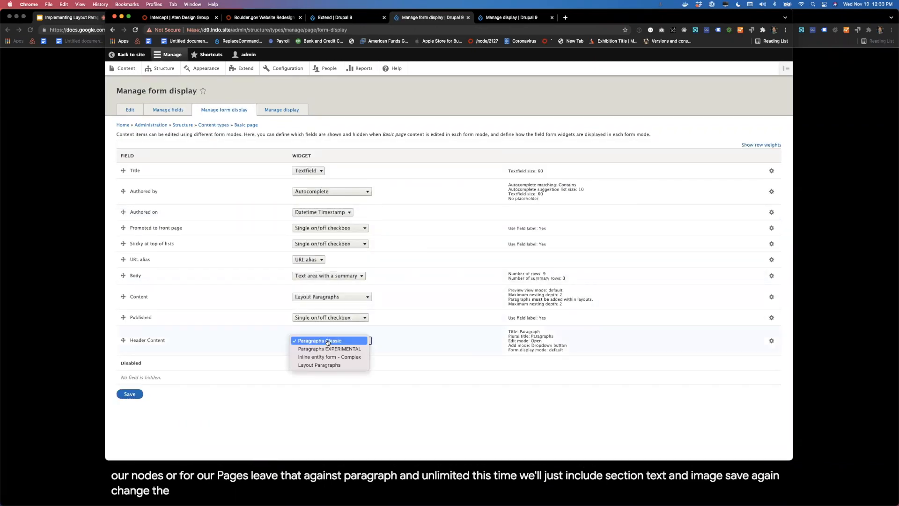
{"action": "left_click", "coordinate": [328, 369]}
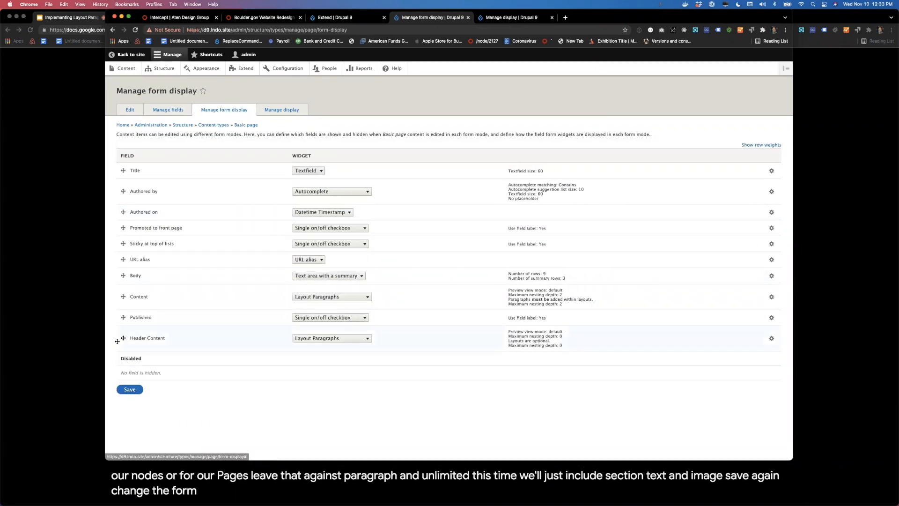
{"action": "left_click_drag", "start_coordinate": [121, 338], "coordinate": [119, 304]}
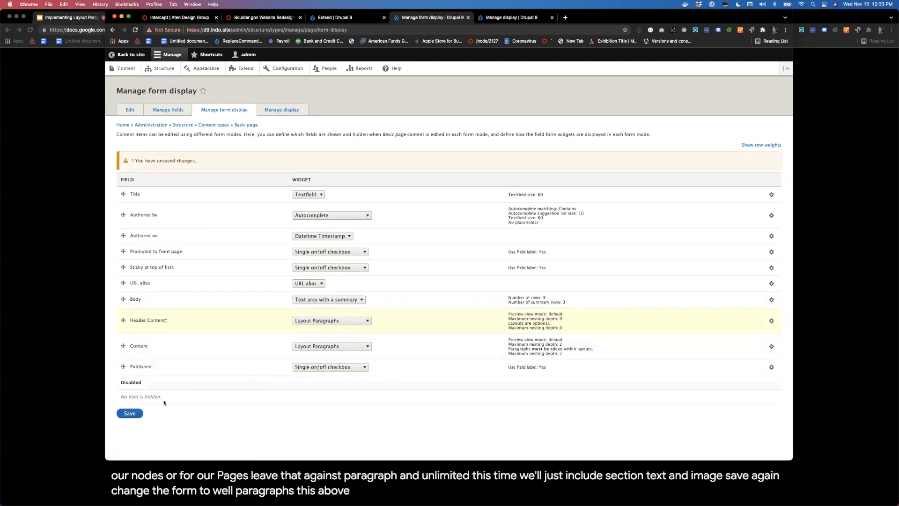
{"action": "left_click", "coordinate": [126, 413]}
Step: Place Header Content above Content in the Basic page display, set its format to Layout Paragraphs Builder, and save
{"action": "left_click", "coordinate": [281, 110]}
{"action": "left_click_drag", "start_coordinate": [123, 257], "coordinate": [123, 218]}
{"action": "left_click", "coordinate": [456, 243]}
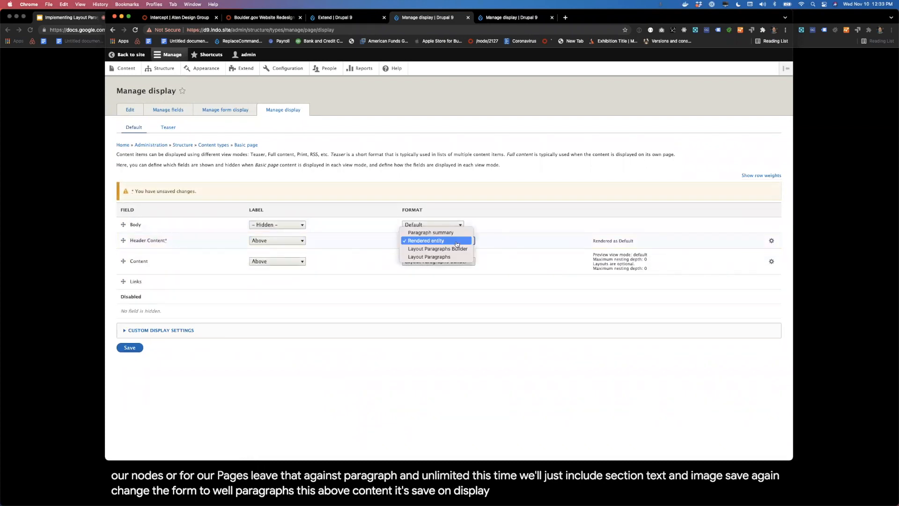
{"action": "left_click", "coordinate": [456, 259]}
{"action": "left_click", "coordinate": [434, 217]}
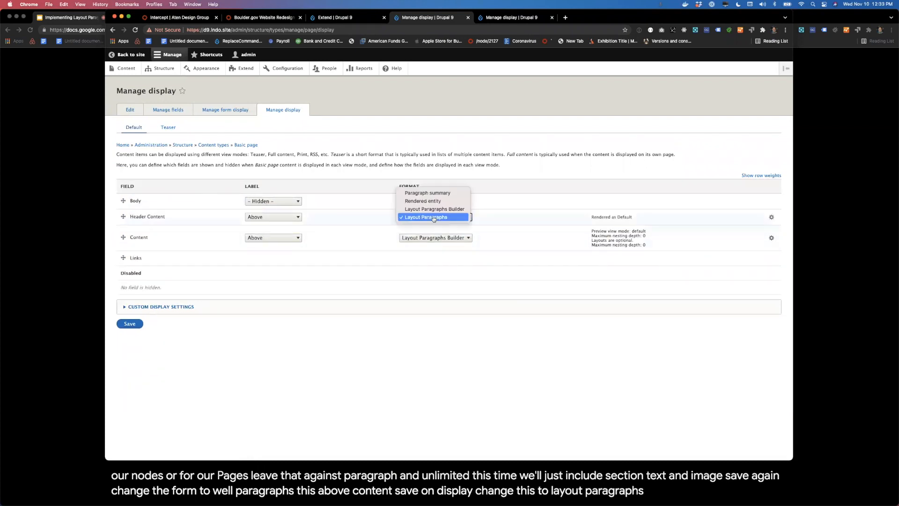
{"action": "left_click", "coordinate": [435, 209]}
{"action": "left_click", "coordinate": [131, 334]}
Step: Add a one-column section to the Header Content field of "My first page" and save the page
{"action": "left_click", "coordinate": [126, 68]}
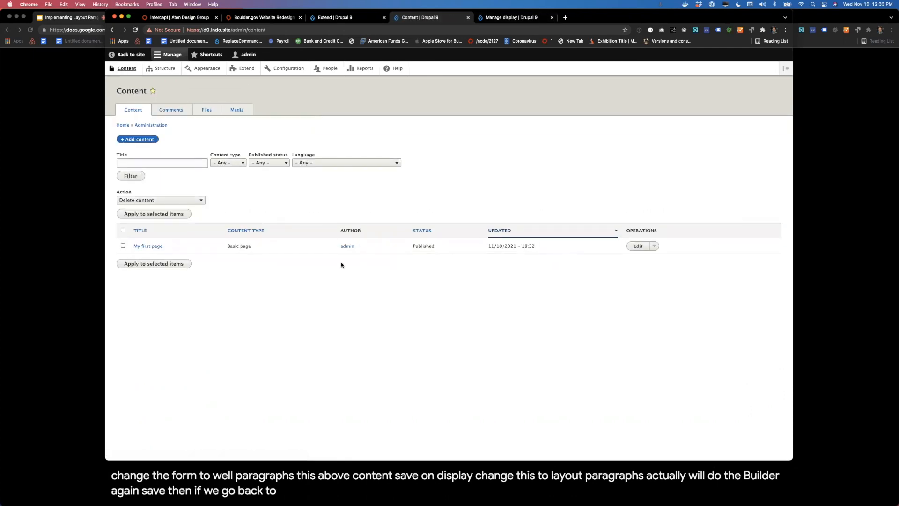
{"action": "left_click", "coordinate": [639, 246]}
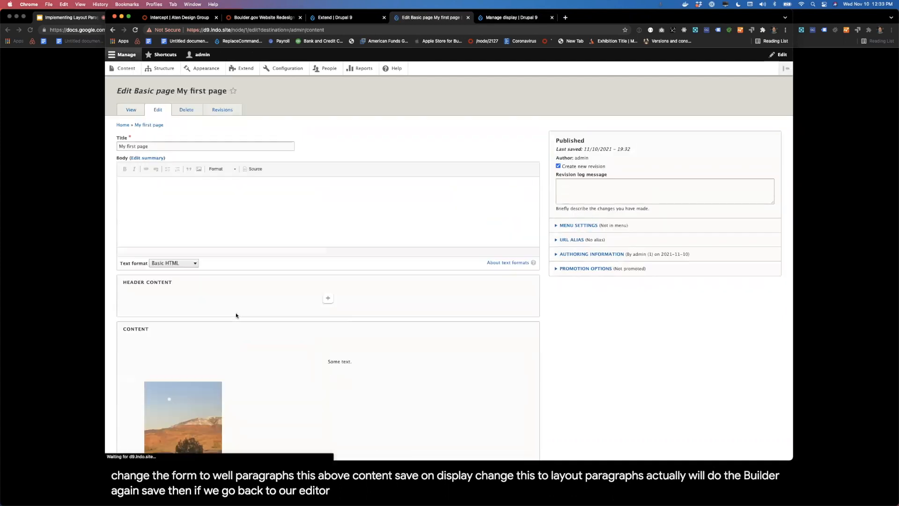
{"action": "scroll", "coordinate": [410, 307], "scroll_direction": "down", "scroll_amount": 5}
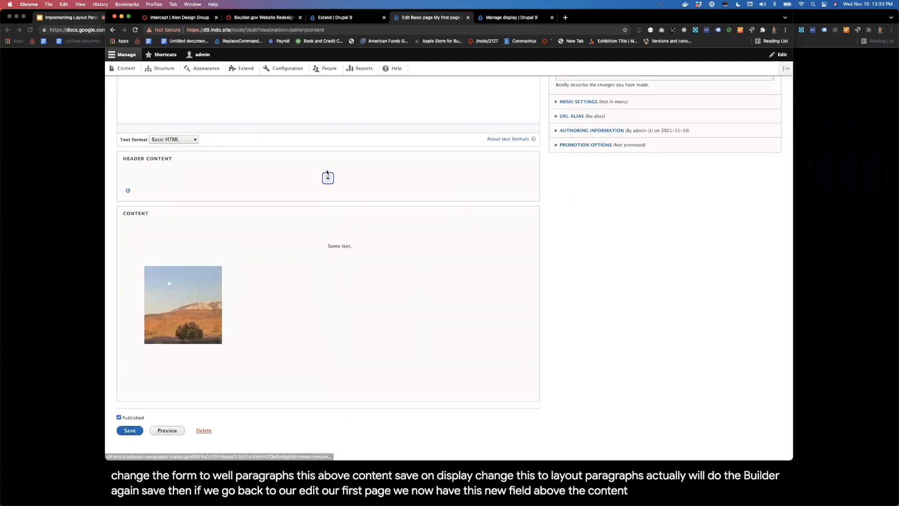
{"action": "left_click", "coordinate": [328, 174]}
{"action": "left_click", "coordinate": [409, 258]}
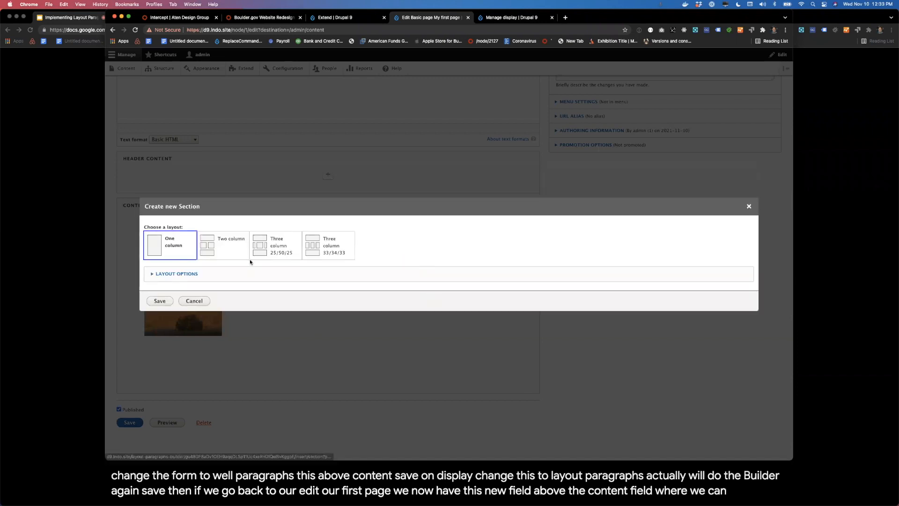
{"action": "left_click", "coordinate": [160, 301]}
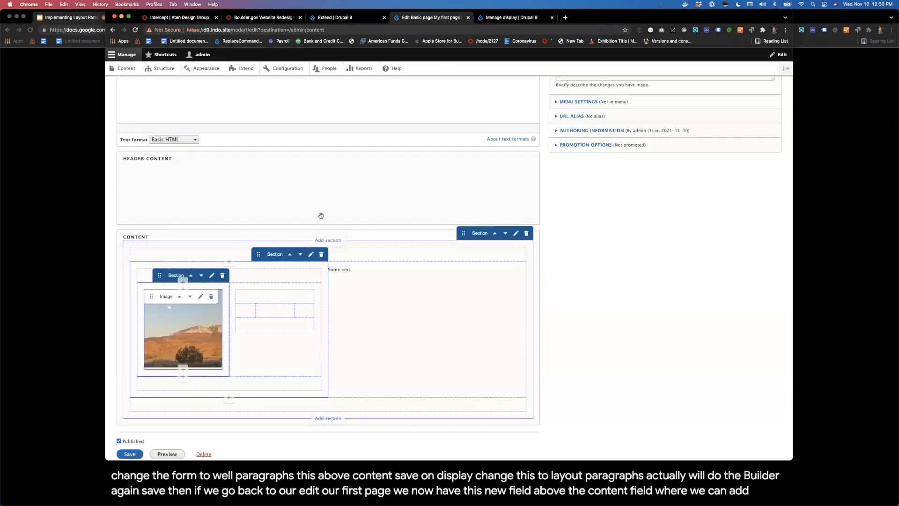
{"action": "left_click", "coordinate": [129, 452]}
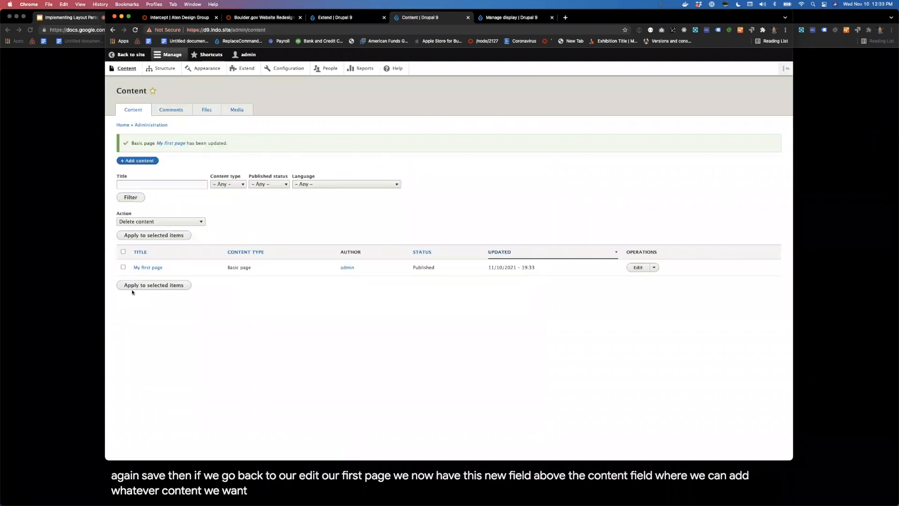
Step: View "My first page" and open the front-end editors of both Header Content and Content together
{"action": "left_click", "coordinate": [149, 270]}
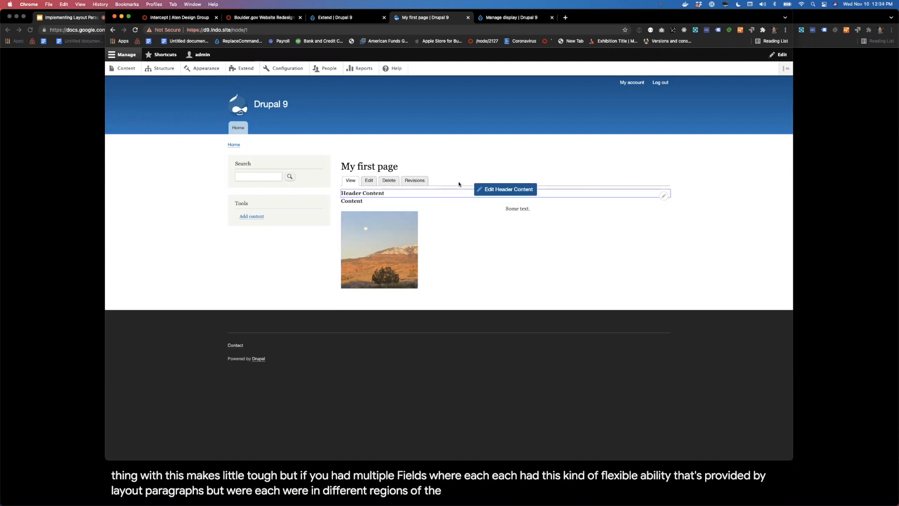
{"action": "left_click", "coordinate": [492, 186]}
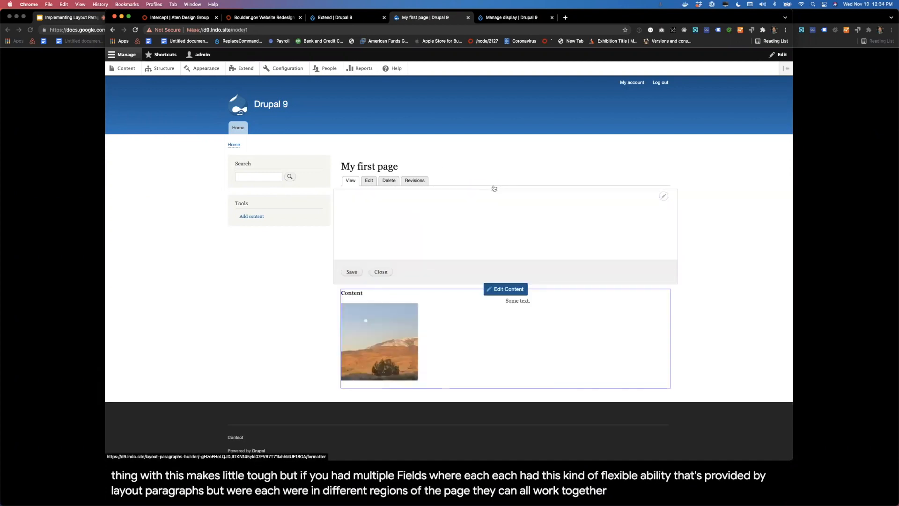
{"action": "left_click", "coordinate": [506, 290]}
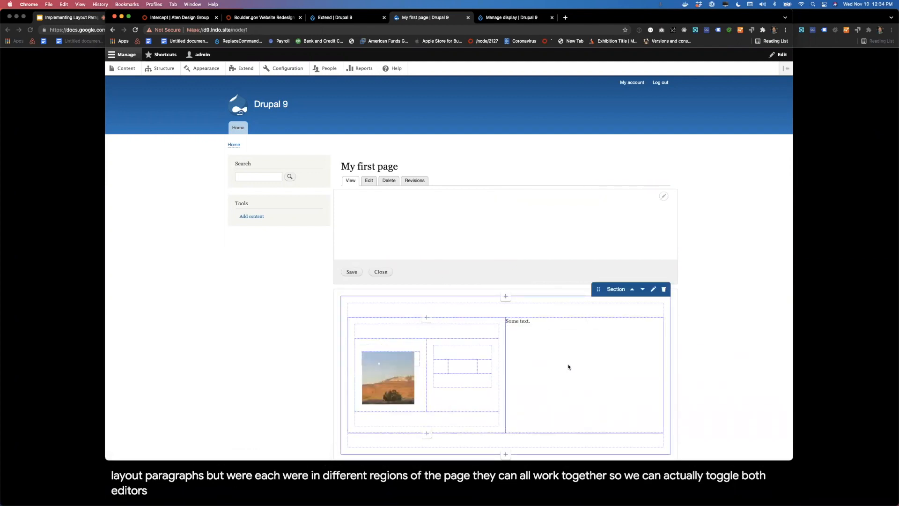
Step: Save the Header Content field, and close the front-end editors of both Header Content and Content
{"action": "left_click", "coordinate": [352, 272]}
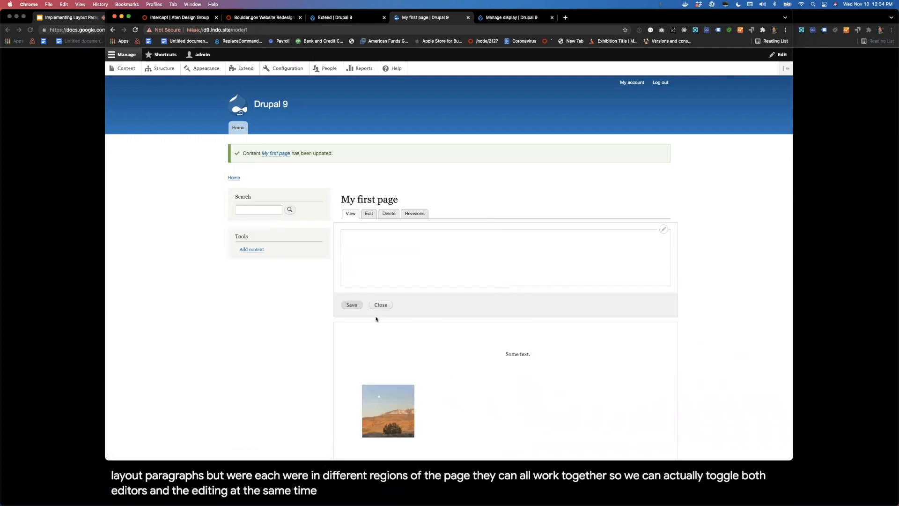
{"action": "scroll", "coordinate": [376, 318], "scroll_direction": "down", "scroll_amount": 1}
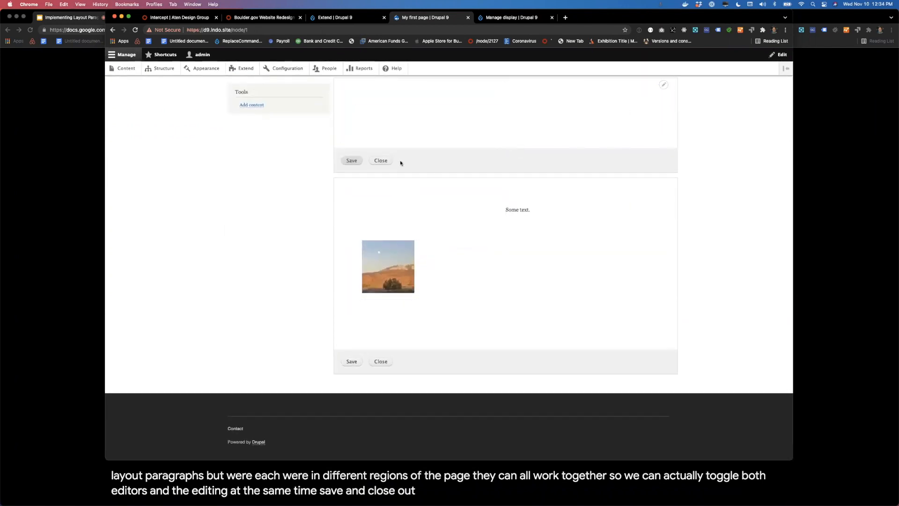
{"action": "left_click", "coordinate": [383, 163]}
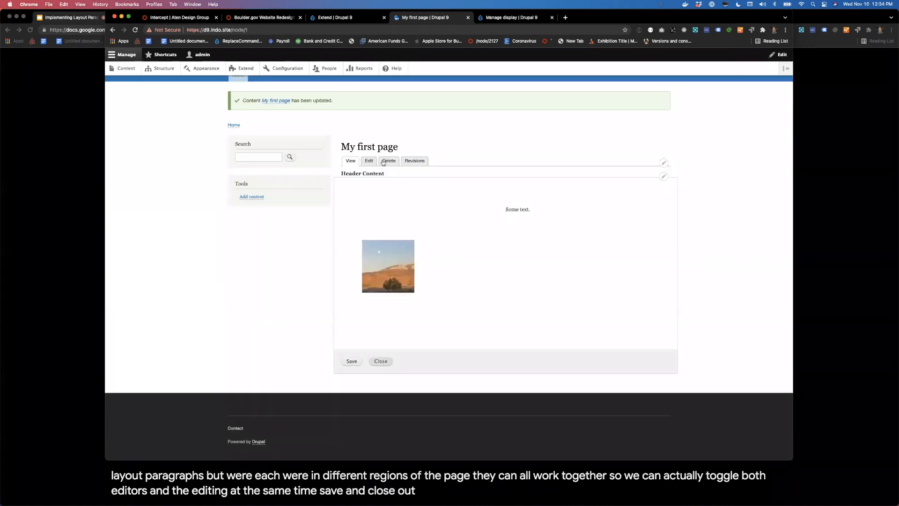
{"action": "left_click", "coordinate": [381, 362]}
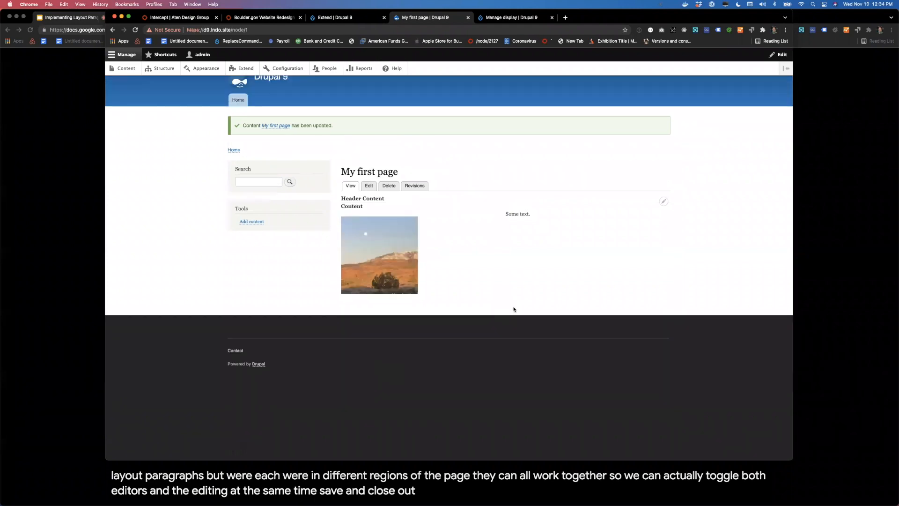
{"action": "scroll", "coordinate": [553, 297], "scroll_direction": "up", "scroll_amount": 1}
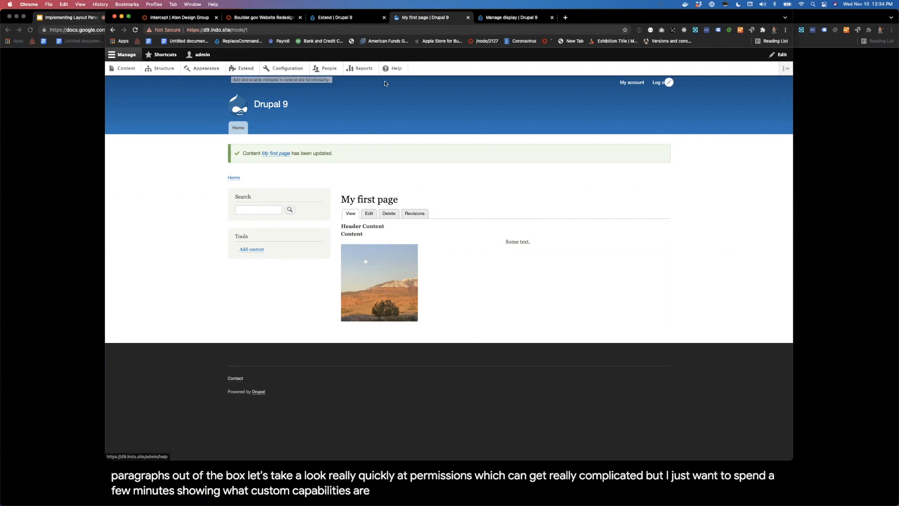
Step: Create a new user role named Editor
{"action": "left_click", "coordinate": [329, 68]}
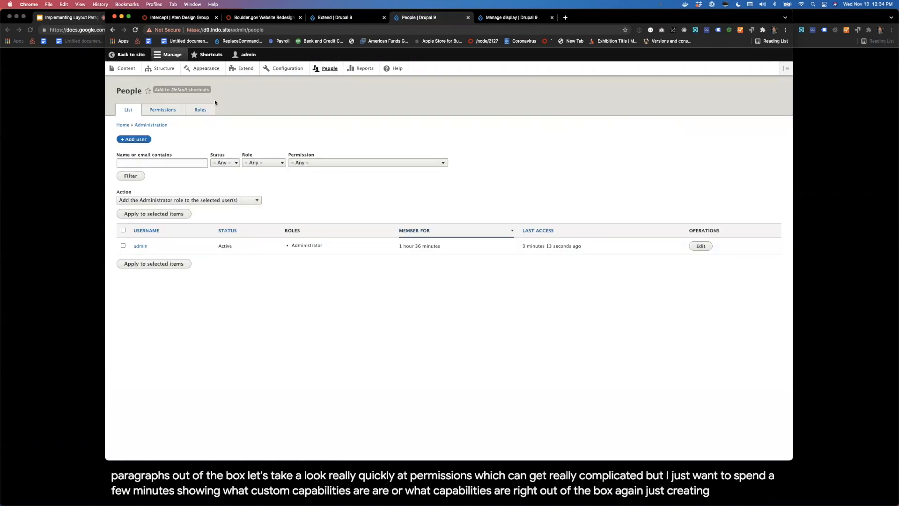
{"action": "left_click", "coordinate": [201, 110]}
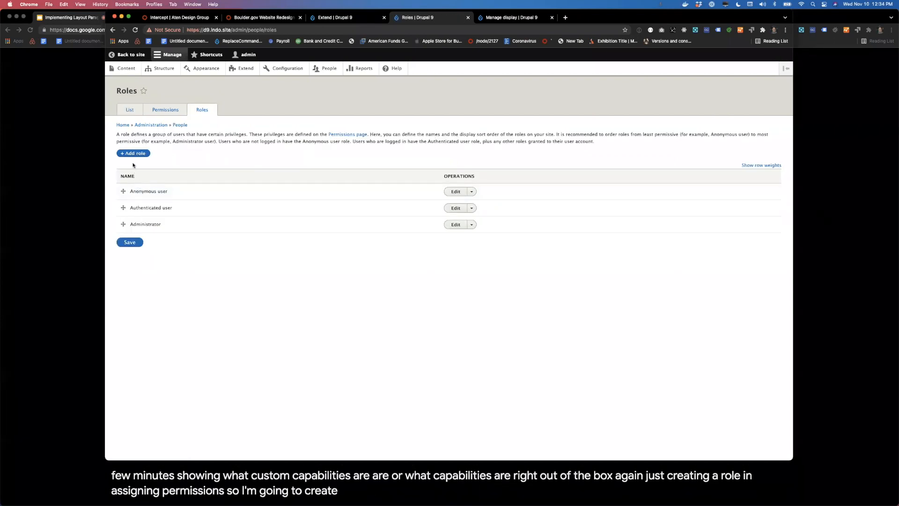
{"action": "left_click", "coordinate": [133, 153]}
{"action": "left_click", "coordinate": [145, 129]}
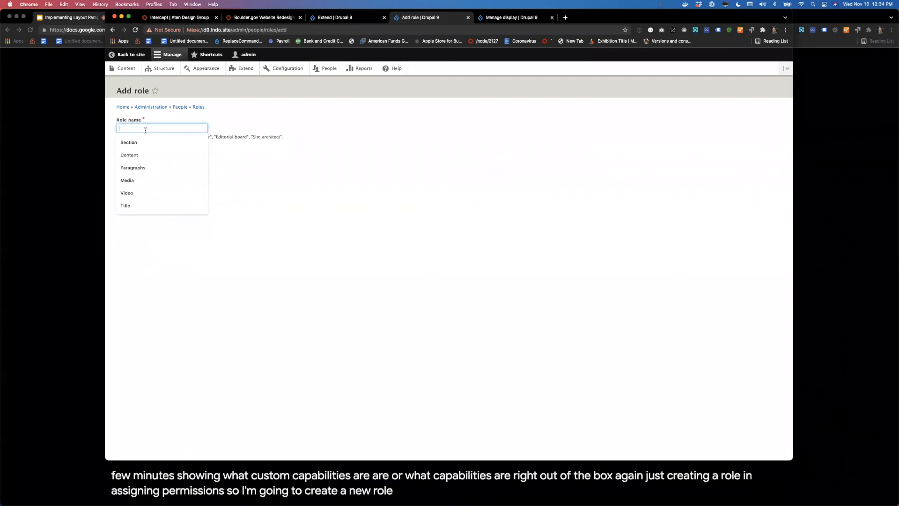
{"action": "type", "text": "Editor"}
{"action": "key", "text": "Return"}
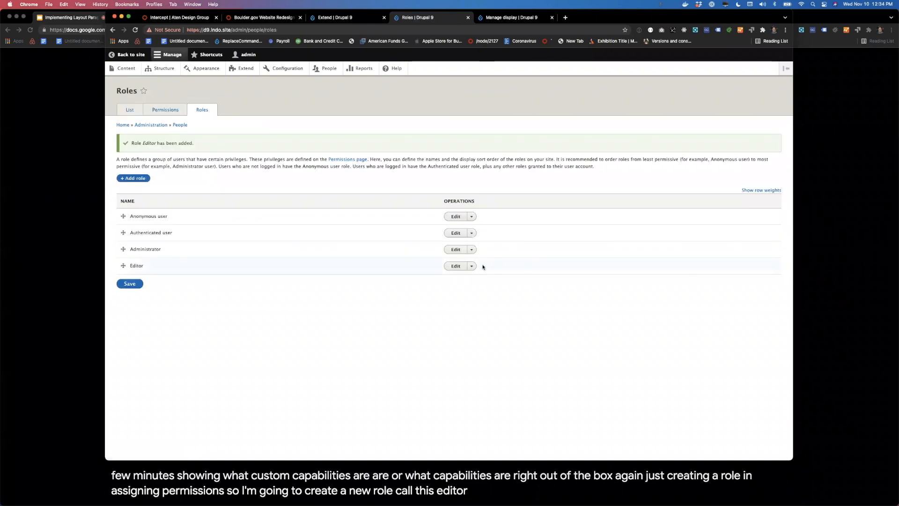
Step: Open the Editor role's permissions and select Access Image pages in the Entity Browser group
{"action": "left_click", "coordinate": [473, 267]}
{"action": "left_click", "coordinate": [471, 277]}
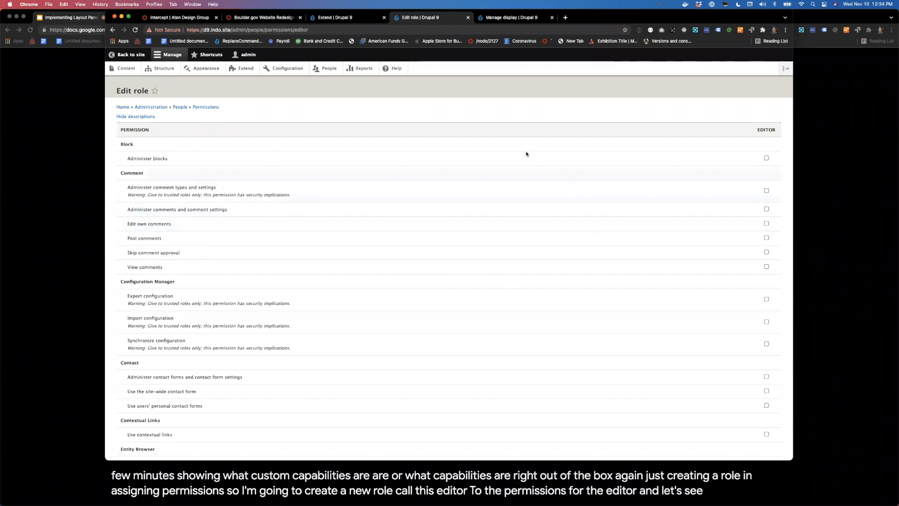
{"action": "key", "text": "super+f"}
{"action": "type", "text": "entity bor"}
{"action": "scroll", "coordinate": [505, 300], "scroll_direction": "down", "scroll_amount": 5}
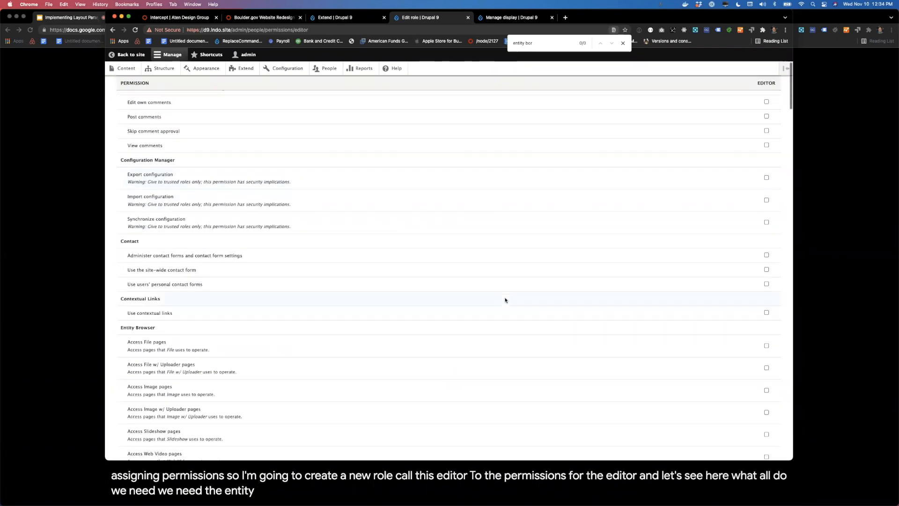
{"action": "scroll", "coordinate": [505, 300], "scroll_direction": "down", "scroll_amount": 4}
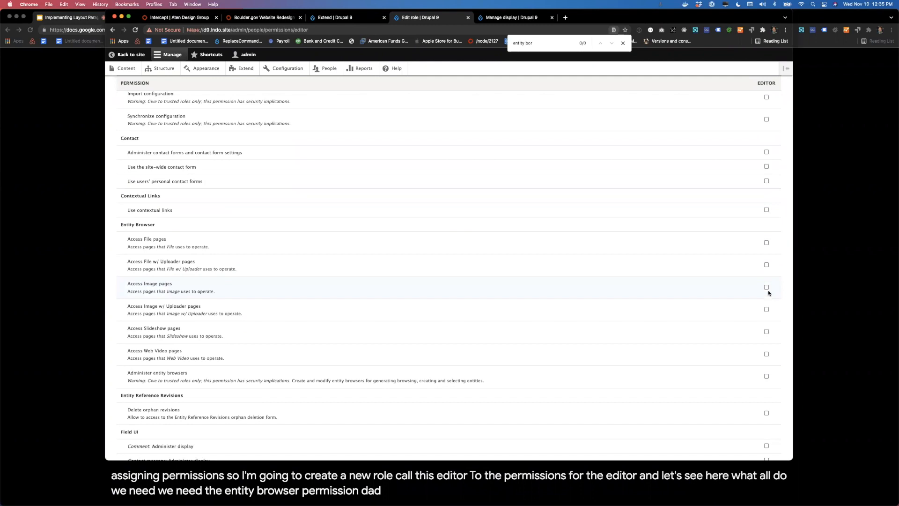
Step: Search the Editor role's permissions page for "image m" and "media" and look through the media-related permissions
{"action": "key", "text": "super+f"}
{"action": "type", "text": "image m"}
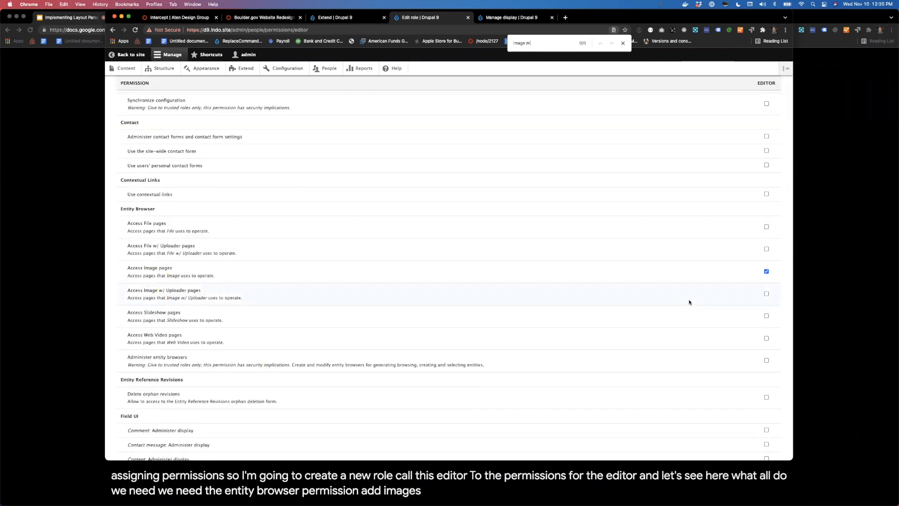
{"action": "key", "text": "super+f"}
{"action": "type", "text": "media"}
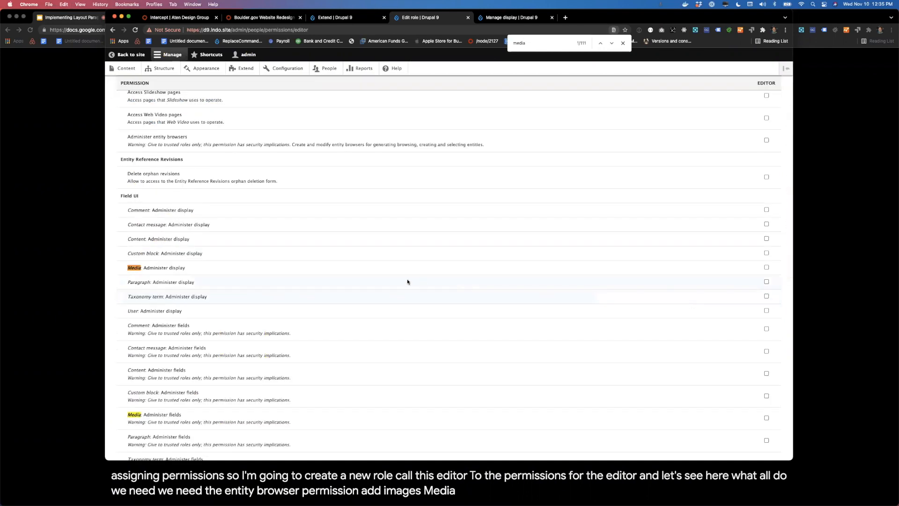
{"action": "scroll", "coordinate": [302, 338], "scroll_direction": "down", "scroll_amount": 5}
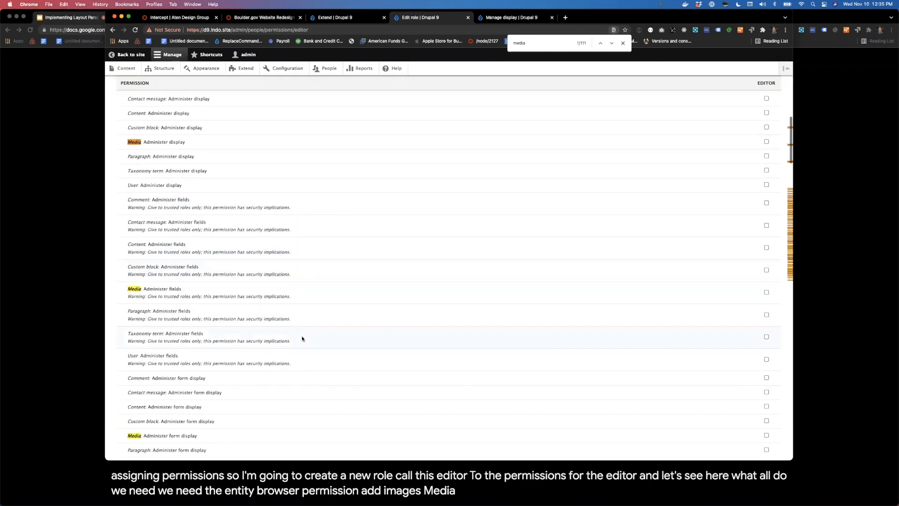
{"action": "scroll", "coordinate": [302, 338], "scroll_direction": "down", "scroll_amount": 2}
{"action": "scroll", "coordinate": [302, 338], "scroll_direction": "up", "scroll_amount": 3}
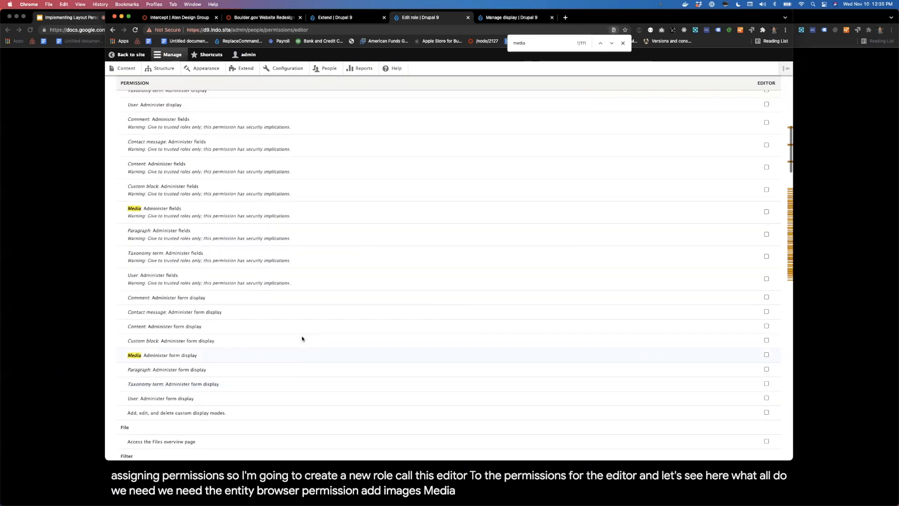
{"action": "scroll", "coordinate": [302, 338], "scroll_direction": "up", "scroll_amount": 3}
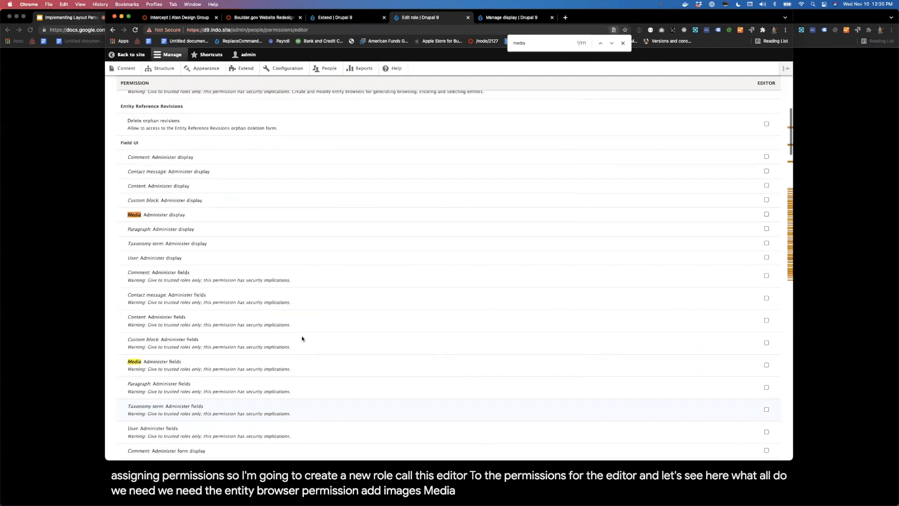
{"action": "scroll", "coordinate": [302, 338], "scroll_direction": "down", "scroll_amount": 1}
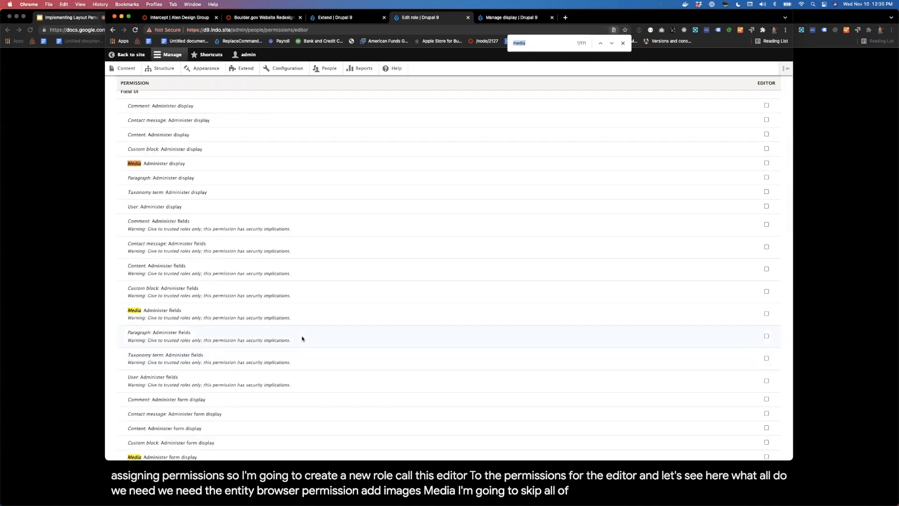
{"action": "scroll", "coordinate": [325, 264], "scroll_direction": "up", "scroll_amount": 15}
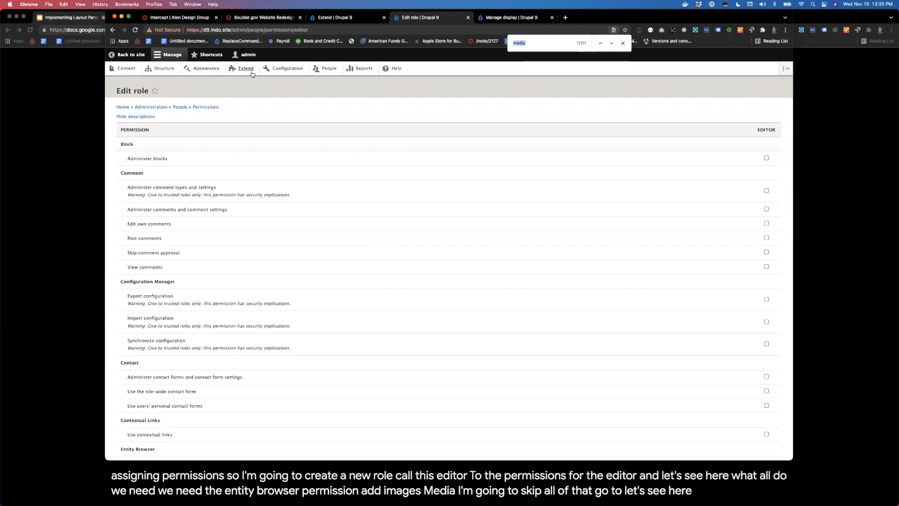
Step: Filter the site's modules for "layo" and install the Layout Paragraphs Permissions module
{"action": "left_click", "coordinate": [252, 73]}
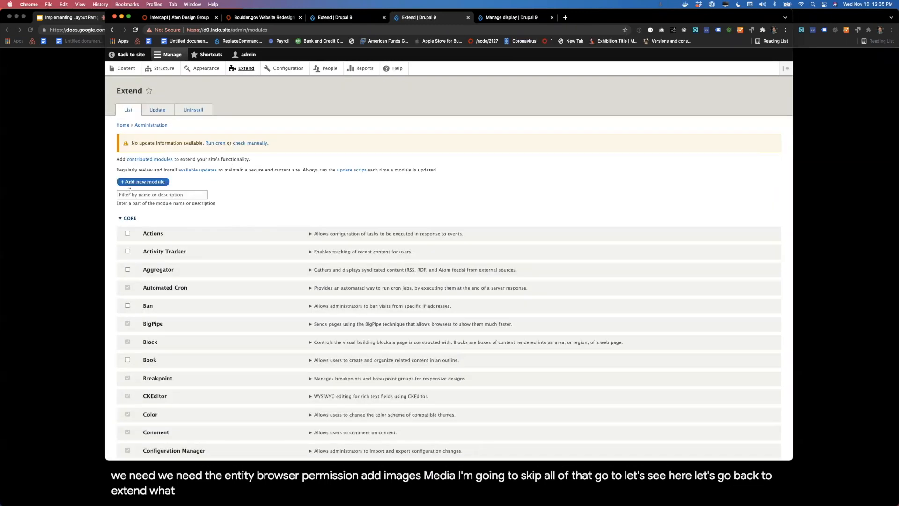
{"action": "left_click", "coordinate": [131, 191]}
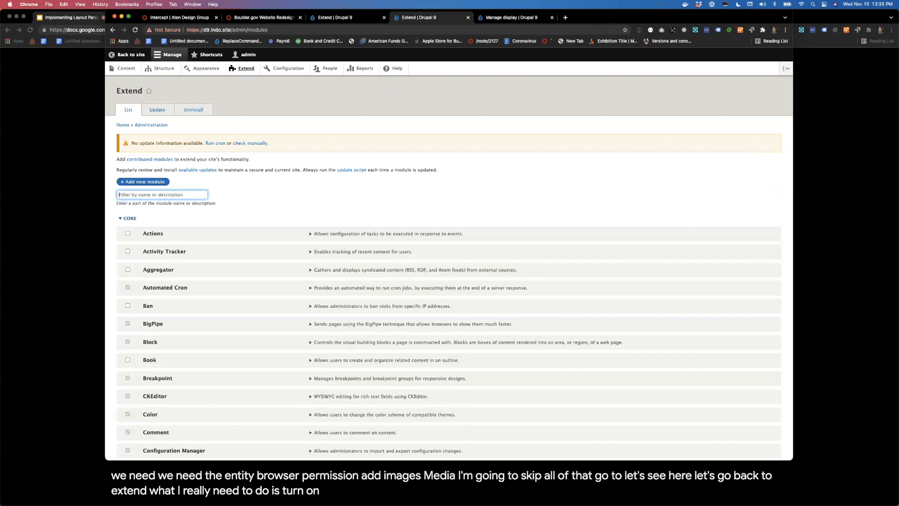
{"action": "type", "text": "layout par"}
{"action": "left_click", "coordinate": [172, 253]}
{"action": "left_click", "coordinate": [137, 278]}
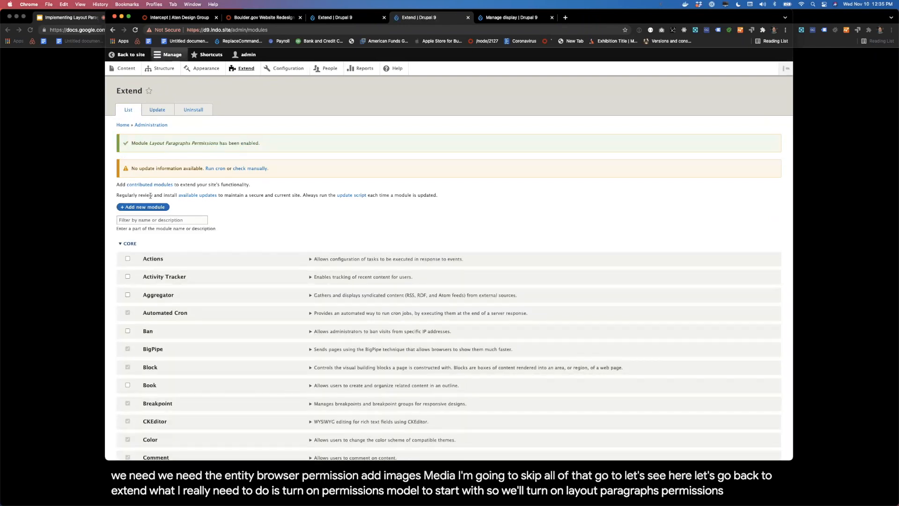
Step: Filter the modules for "para" and install the Paragraphs Type Permissions module
{"action": "left_click", "coordinate": [159, 220]}
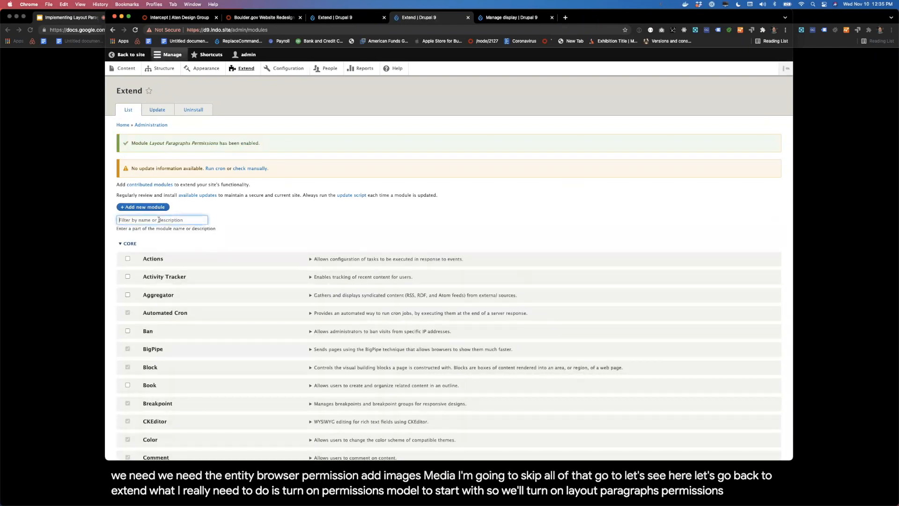
{"action": "type", "text": "para"}
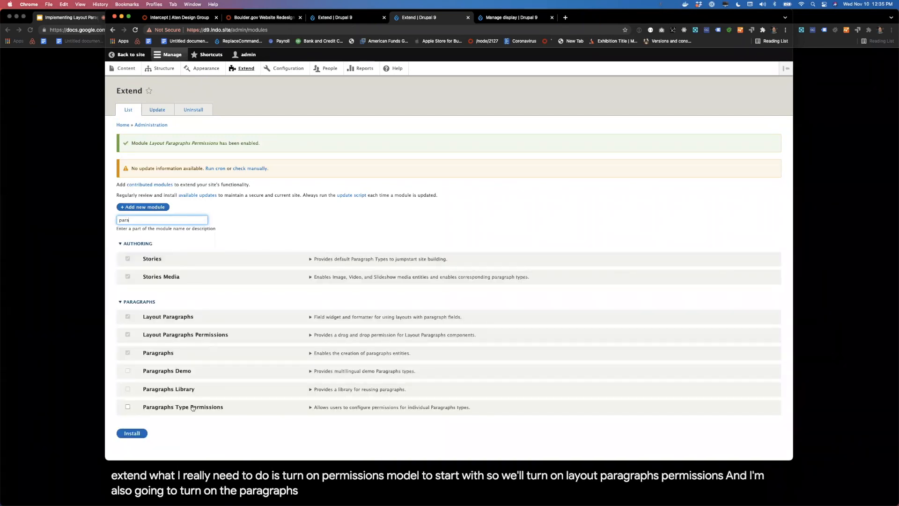
{"action": "left_click", "coordinate": [185, 408]}
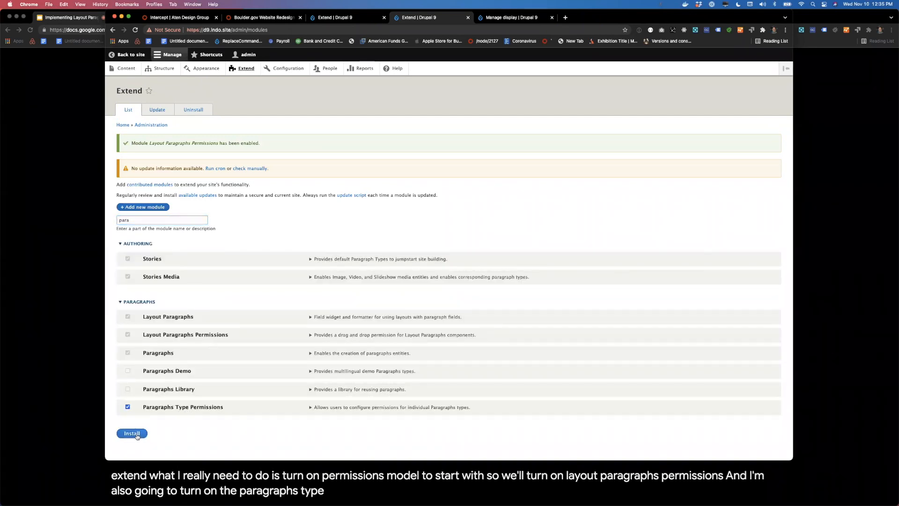
{"action": "left_click", "coordinate": [136, 435]}
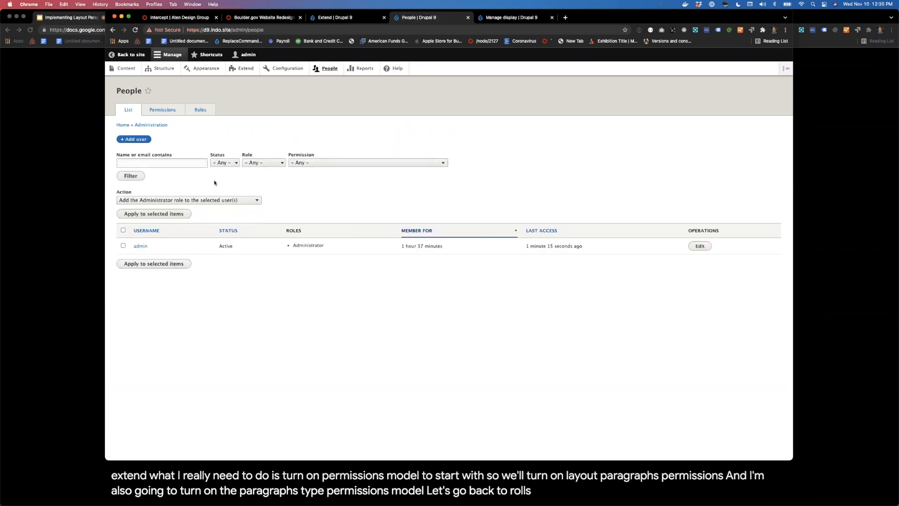
Step: Open the Editor role's permissions and find the Paragraphs Type Permissions group by searching the page for "paragraphs ty"
{"action": "left_click", "coordinate": [201, 109]}
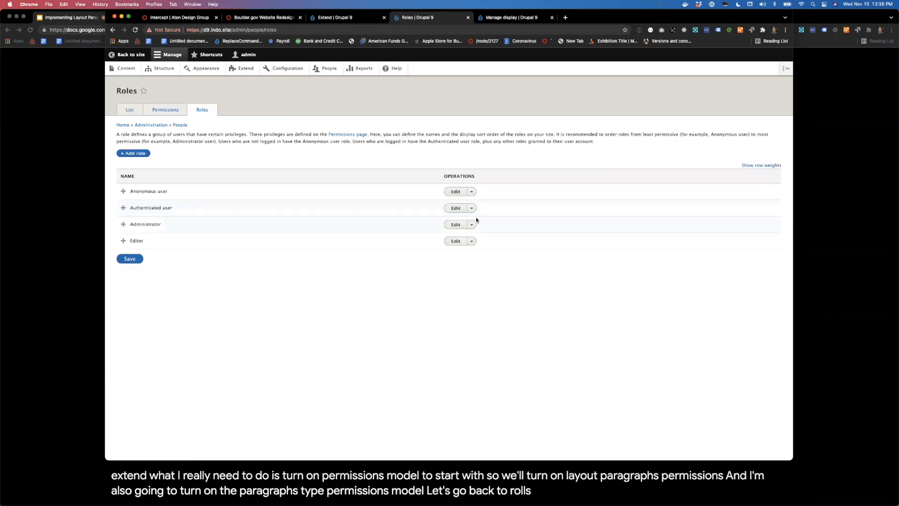
{"action": "left_click", "coordinate": [471, 241]}
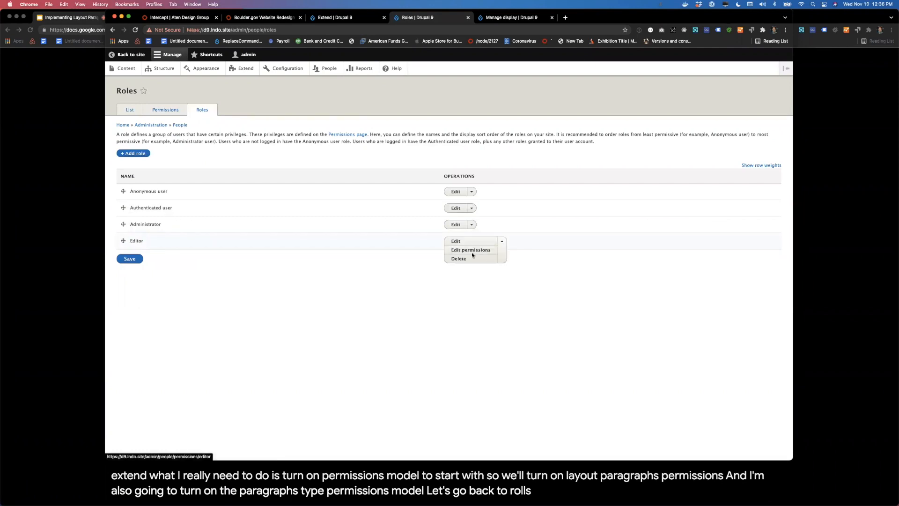
{"action": "left_click", "coordinate": [472, 252]}
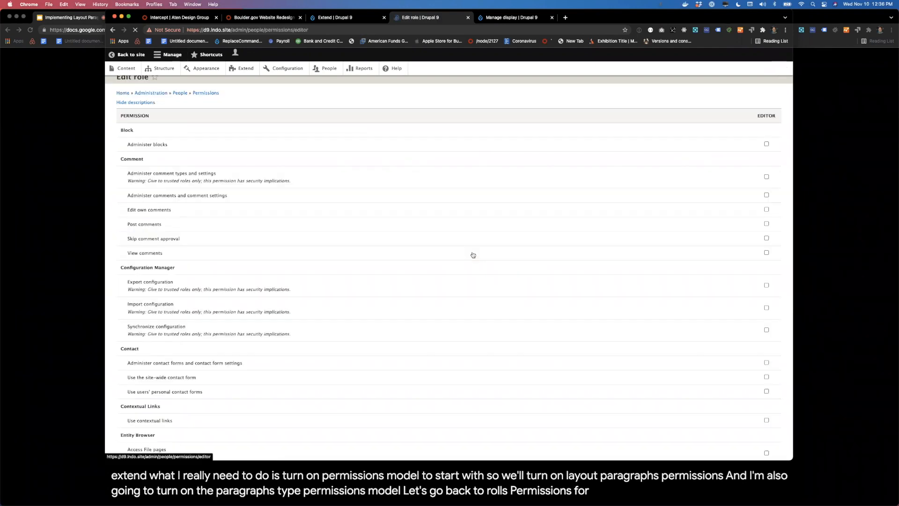
{"action": "key", "text": "cmd+f"}
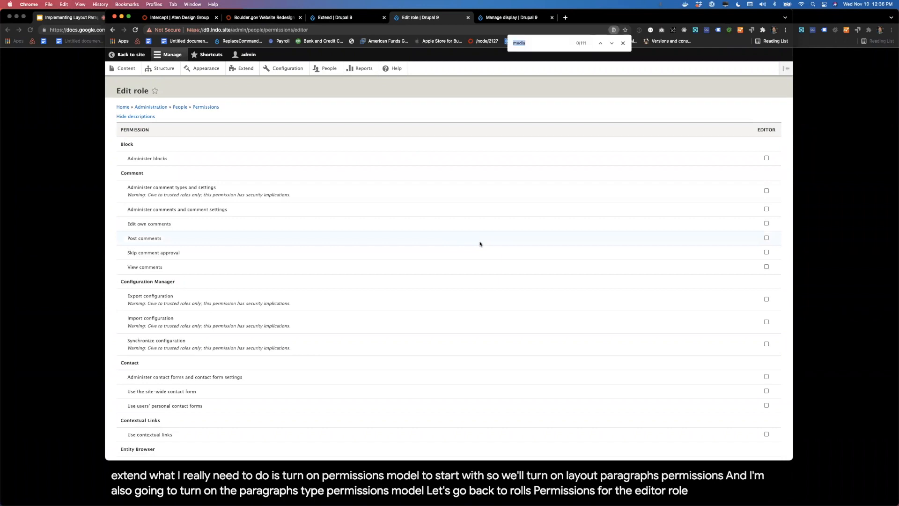
{"action": "type", "text": "paragraphs ty"}
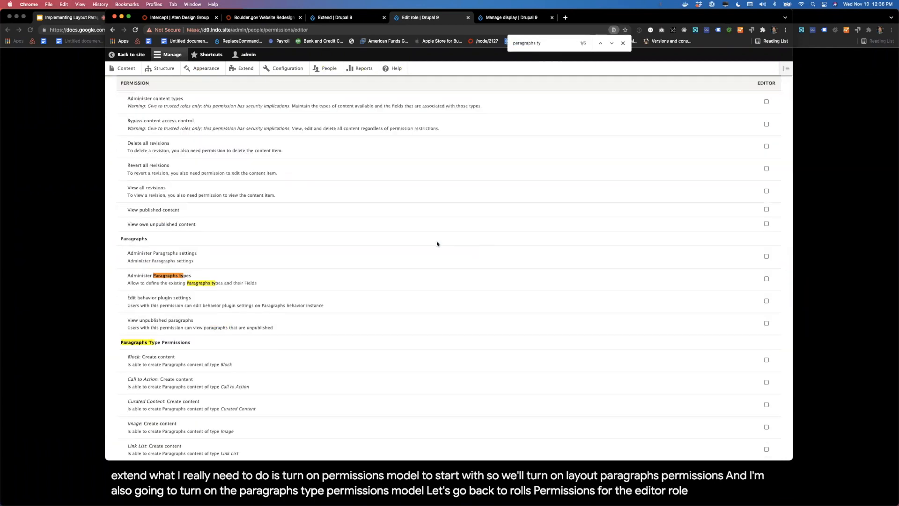
Step: Select the Editor role's create content permissions for Image and Text paragraphs and the delete content permission for Image paragraphs
{"action": "scroll", "coordinate": [267, 217], "scroll_direction": "down", "scroll_amount": 10}
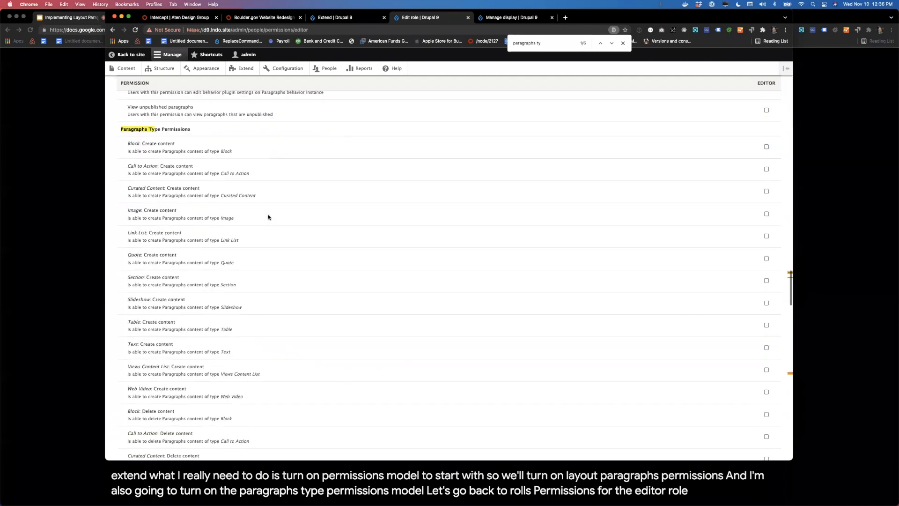
{"action": "scroll", "coordinate": [343, 314], "scroll_direction": "down", "scroll_amount": 3}
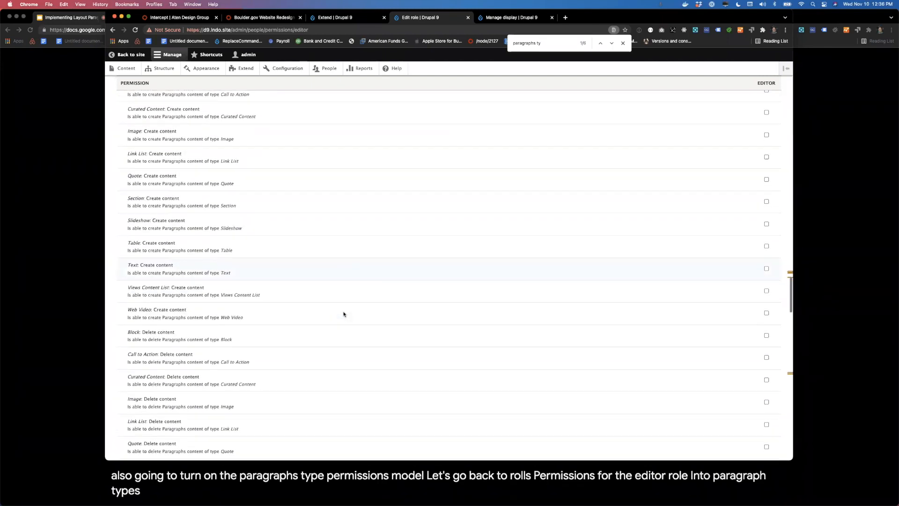
{"action": "scroll", "coordinate": [344, 314], "scroll_direction": "up", "scroll_amount": 1}
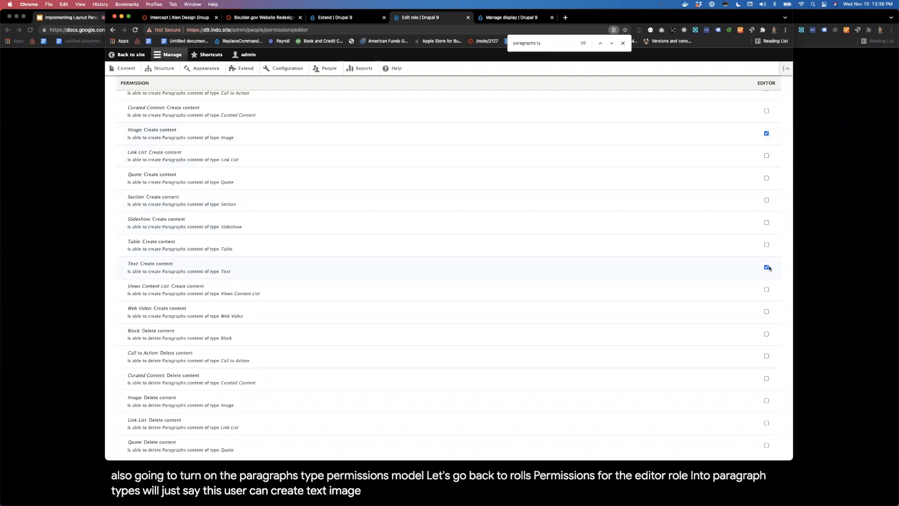
{"action": "scroll", "coordinate": [765, 307], "scroll_direction": "down", "scroll_amount": 2}
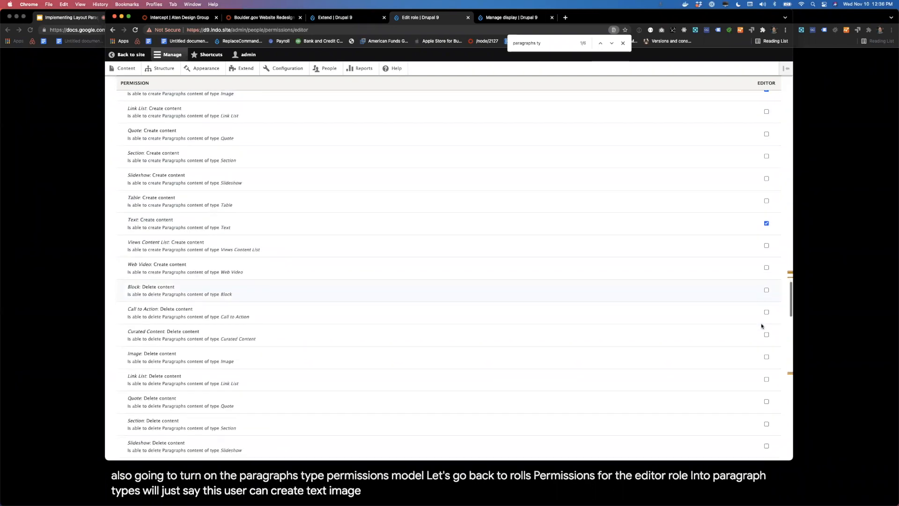
{"action": "left_click", "coordinate": [767, 355]}
Step: Find the "section:" permissions, select create and delete content for Section paragraphs for the Editor role, and save the changes
{"action": "scroll", "coordinate": [767, 360], "scroll_direction": "down", "scroll_amount": 3}
{"action": "scroll", "coordinate": [766, 367], "scroll_direction": "down", "scroll_amount": 4}
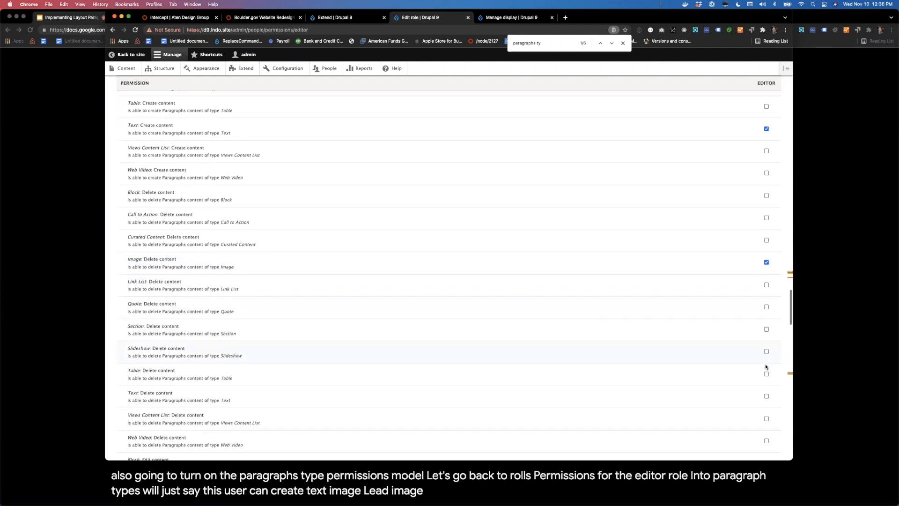
{"action": "scroll", "coordinate": [763, 394], "scroll_direction": "down", "scroll_amount": 6}
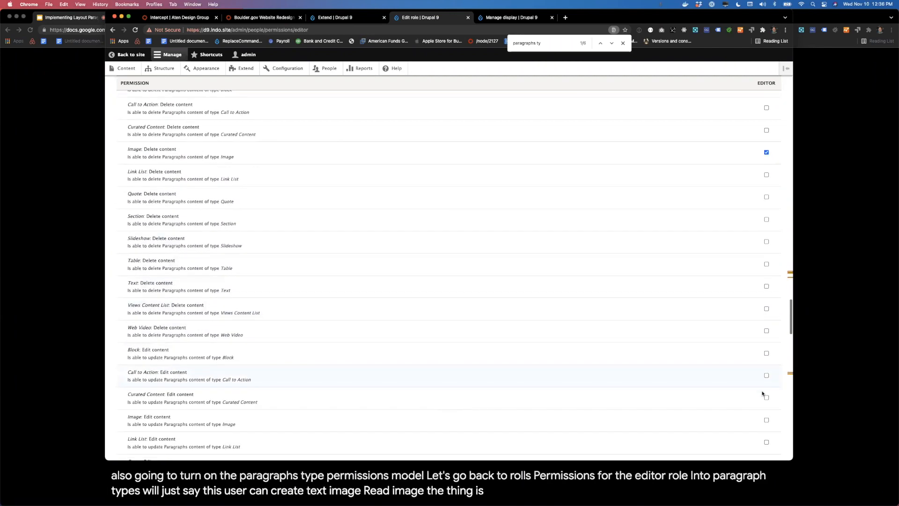
{"action": "scroll", "coordinate": [762, 393], "scroll_direction": "down", "scroll_amount": 5}
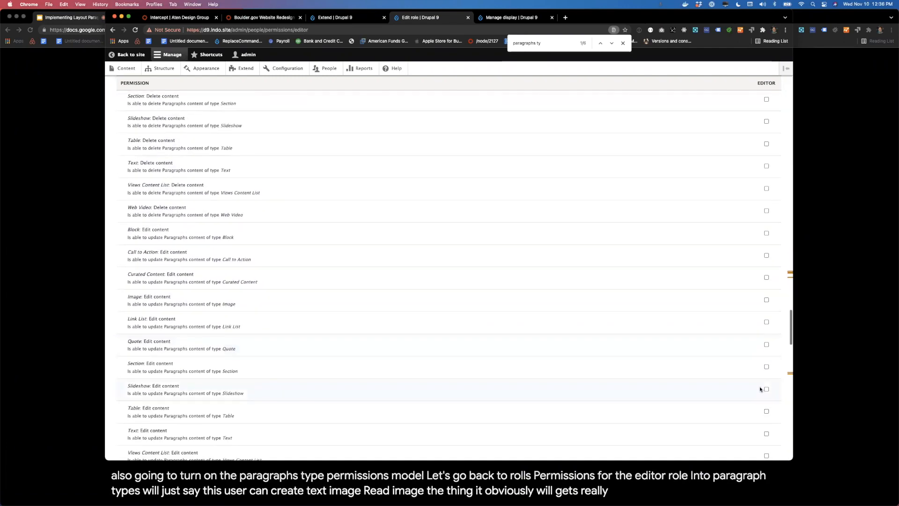
{"action": "scroll", "coordinate": [762, 366], "scroll_direction": "down", "scroll_amount": 1}
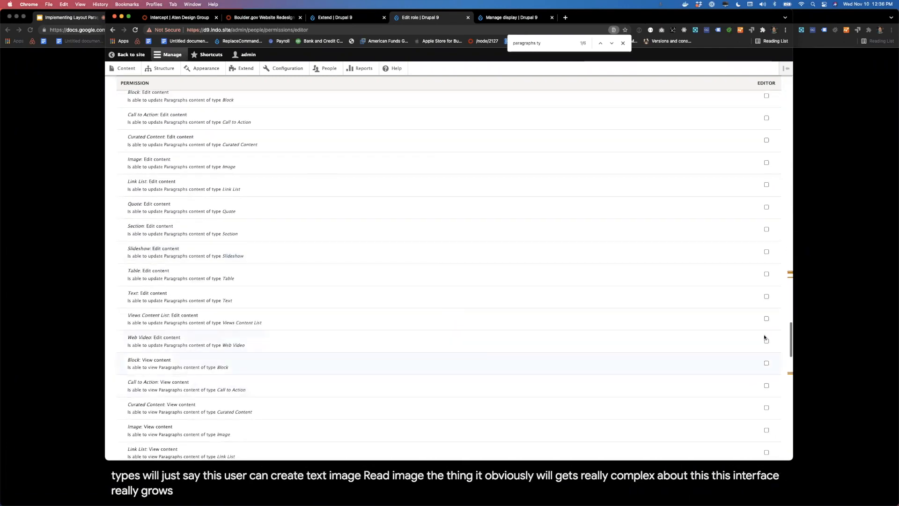
{"action": "scroll", "coordinate": [620, 436], "scroll_direction": "down", "scroll_amount": 3}
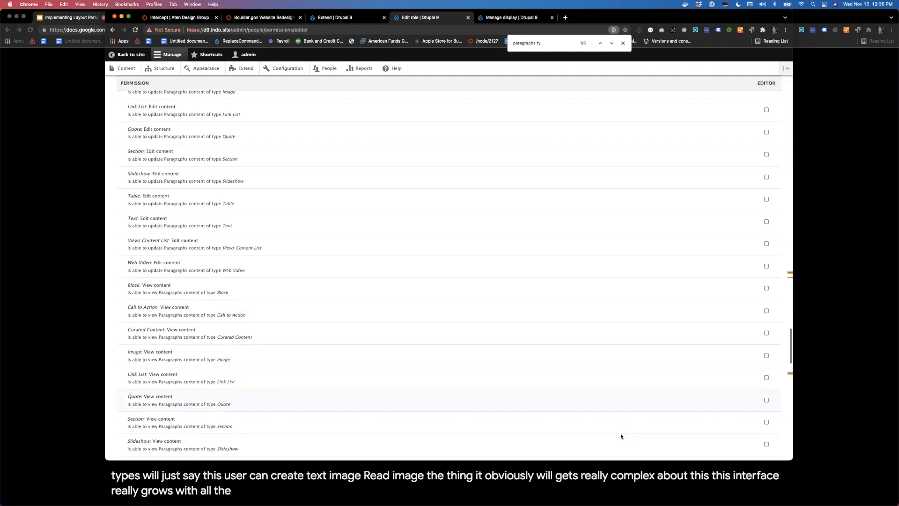
{"action": "key", "text": "super+f"}
{"action": "type", "text": "section:"}
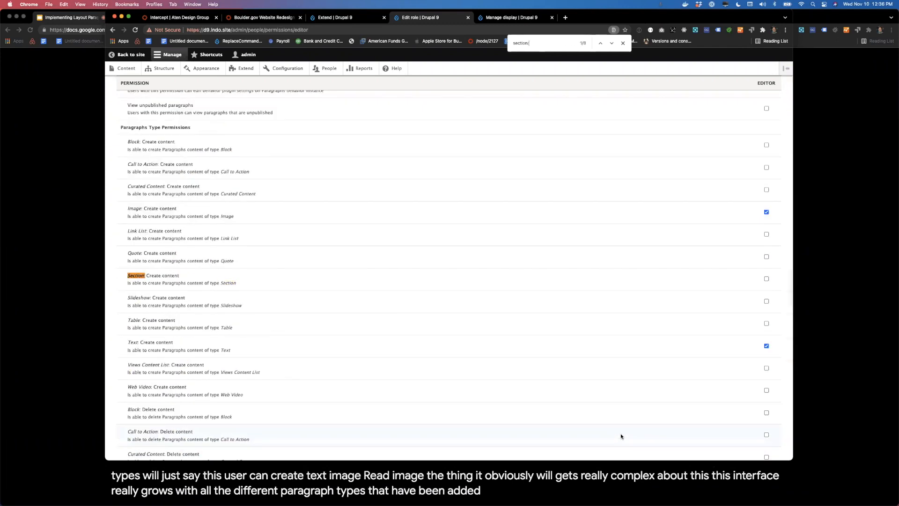
{"action": "left_click", "coordinate": [767, 279]}
{"action": "key", "text": "super+f"}
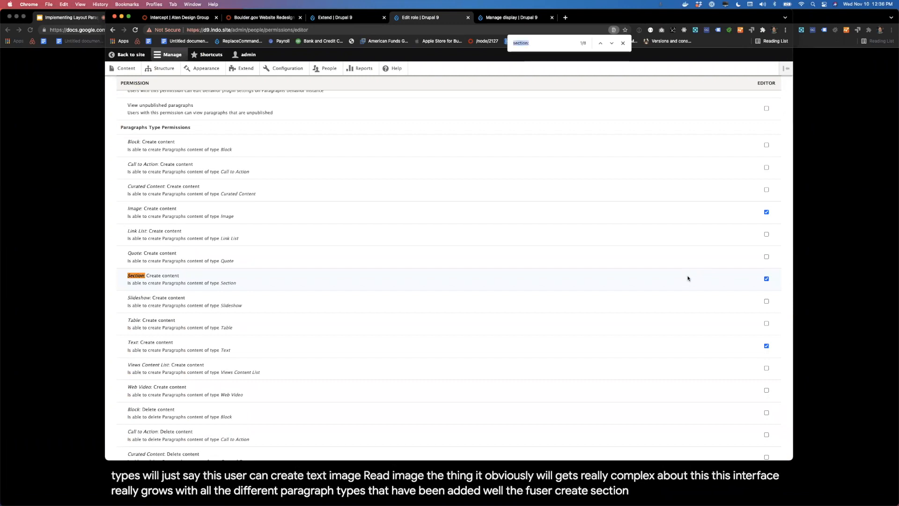
{"action": "type", "text": "sec"}
{"action": "key", "text": "Return"}
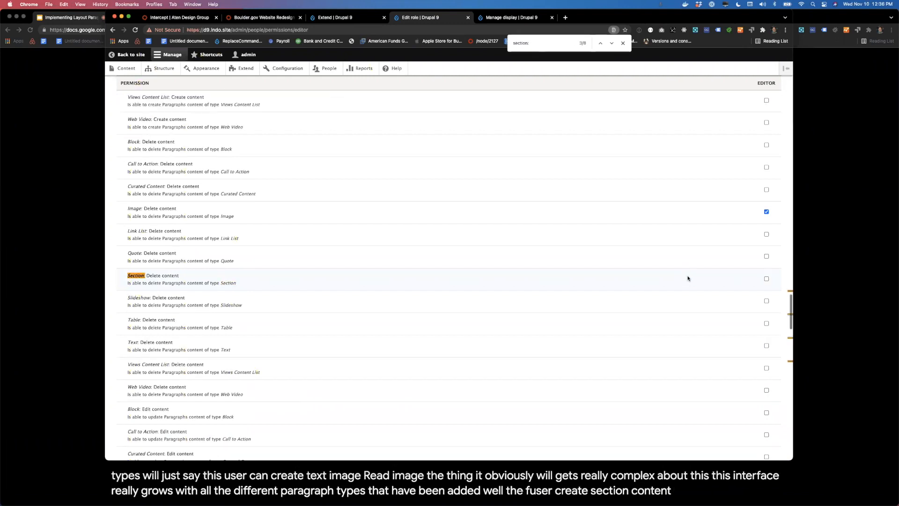
{"action": "left_click", "coordinate": [767, 280]}
{"action": "key", "text": "Return"}
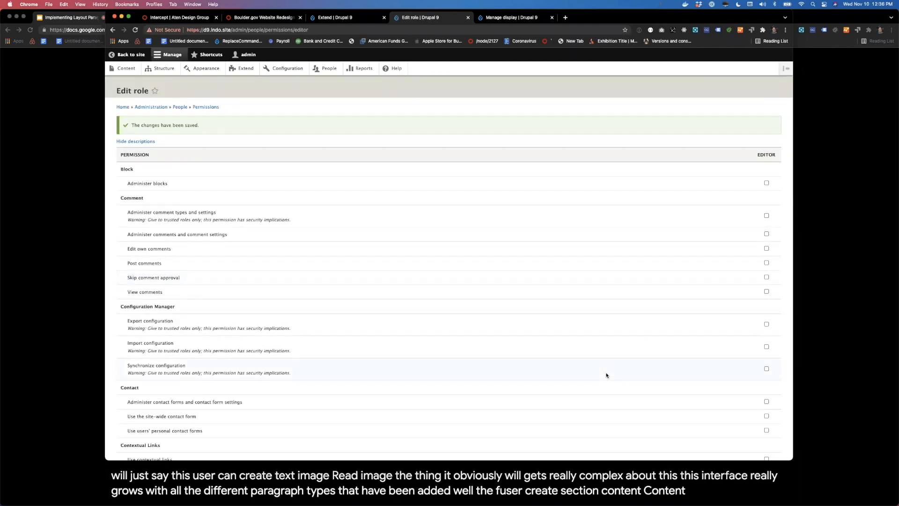
Step: Search the Editor role's permissions for "create new" and "conten", and select Basic page: Create new content in the Node group
{"action": "key", "text": "super+f"}
{"action": "type", "text": "creat"}
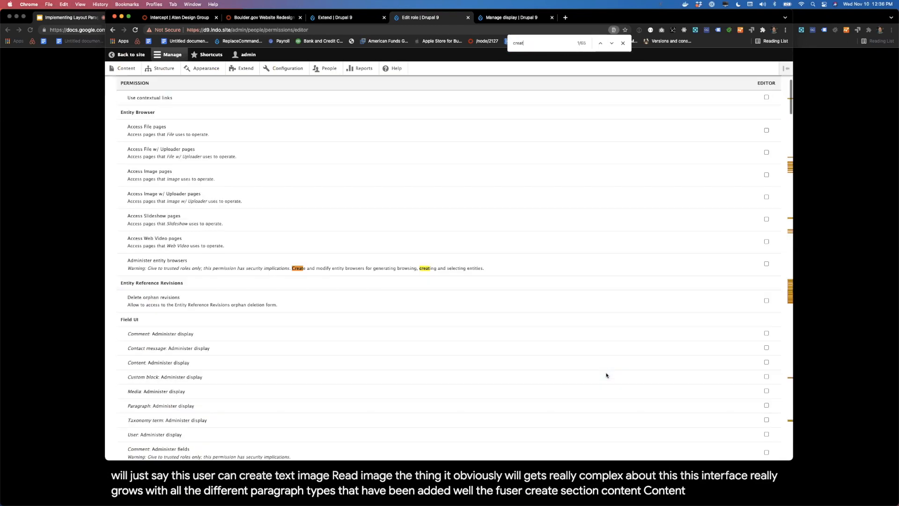
{"action": "type", "text": "e new"}
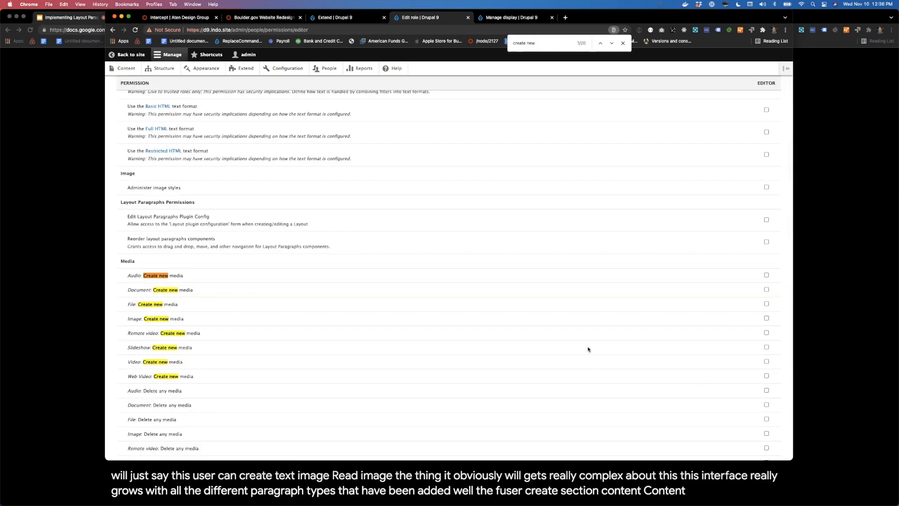
{"action": "type", "text": "conten"}
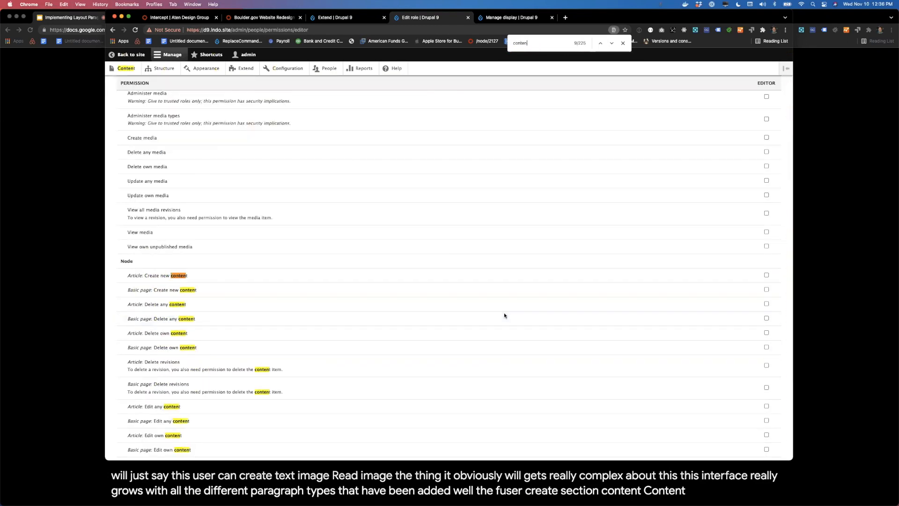
{"action": "scroll", "coordinate": [504, 313], "scroll_direction": "down", "scroll_amount": 1}
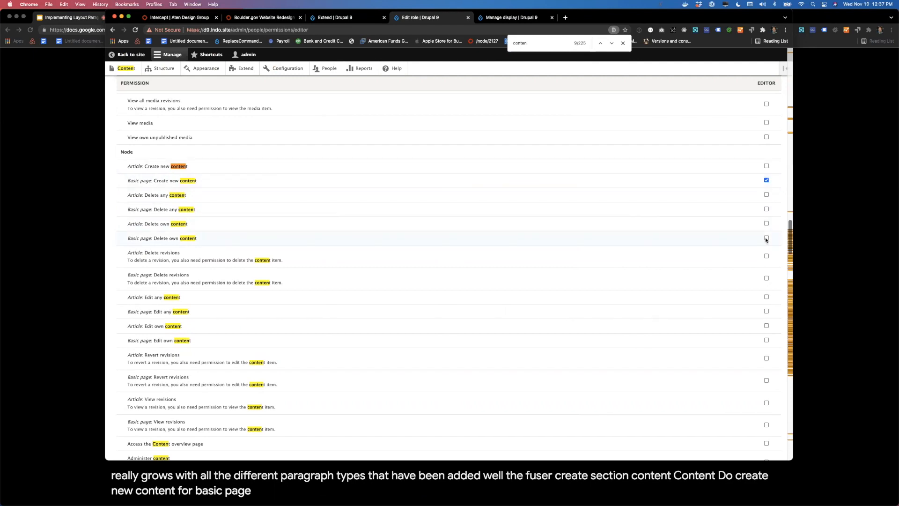
Step: Search the Editor role's permissions for "bas", close the search and return to the start of the permissions list
{"action": "key", "text": "super+f"}
{"action": "type", "text": "bascic"}
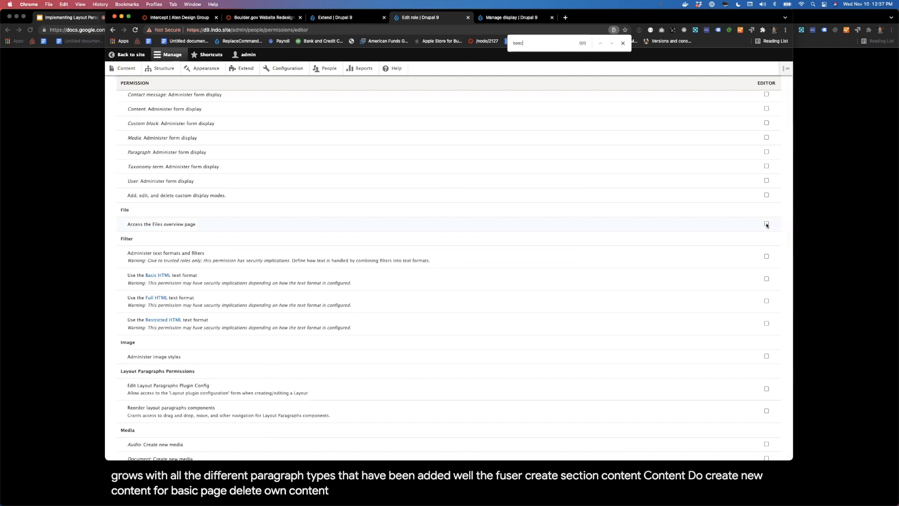
{"action": "key", "text": "BackSpace"}
{"action": "key", "text": "BackSpace"}
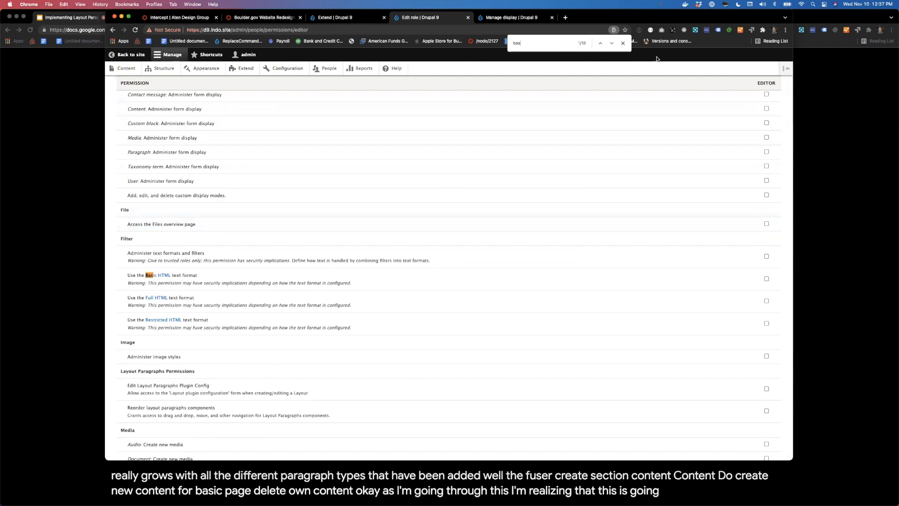
{"action": "left_click", "coordinate": [623, 43]}
{"action": "scroll", "coordinate": [510, 171], "scroll_direction": "up", "scroll_amount": 5}
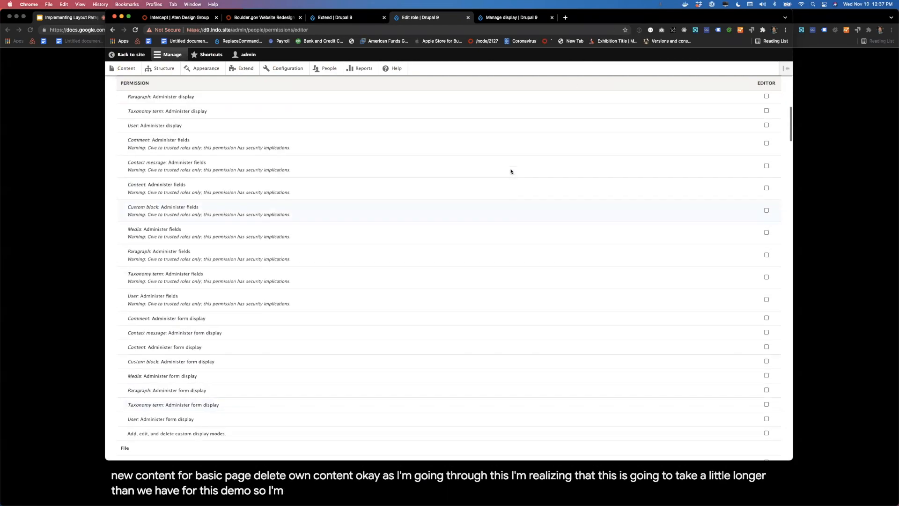
{"action": "scroll", "coordinate": [511, 171], "scroll_direction": "up", "scroll_amount": 10}
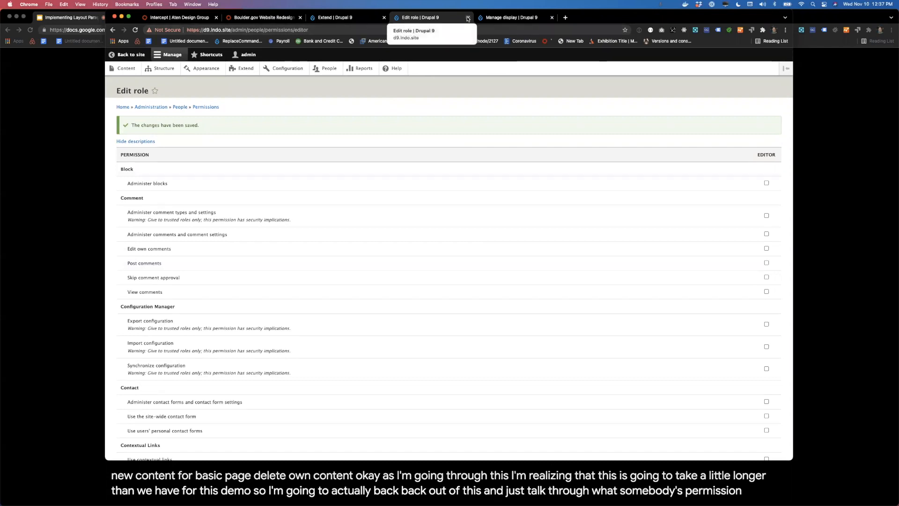
Step: Open the basic page "My first page" for editing from the content list and look over its Header Content and Content fields
{"action": "left_click", "coordinate": [345, 19]}
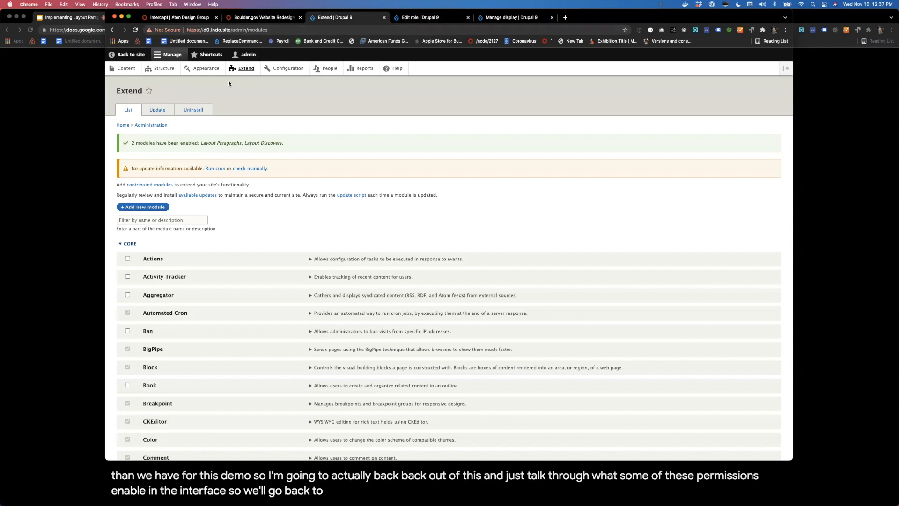
{"action": "left_click", "coordinate": [123, 68]}
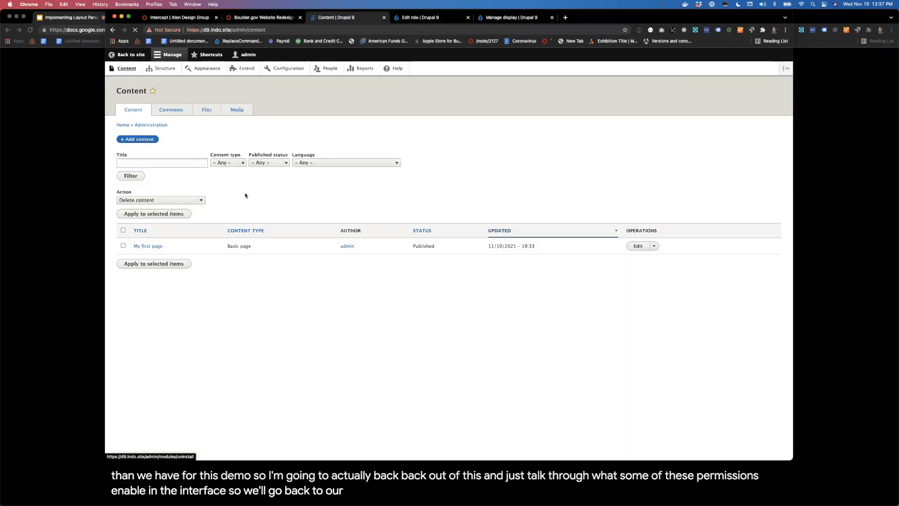
{"action": "left_click", "coordinate": [638, 247]}
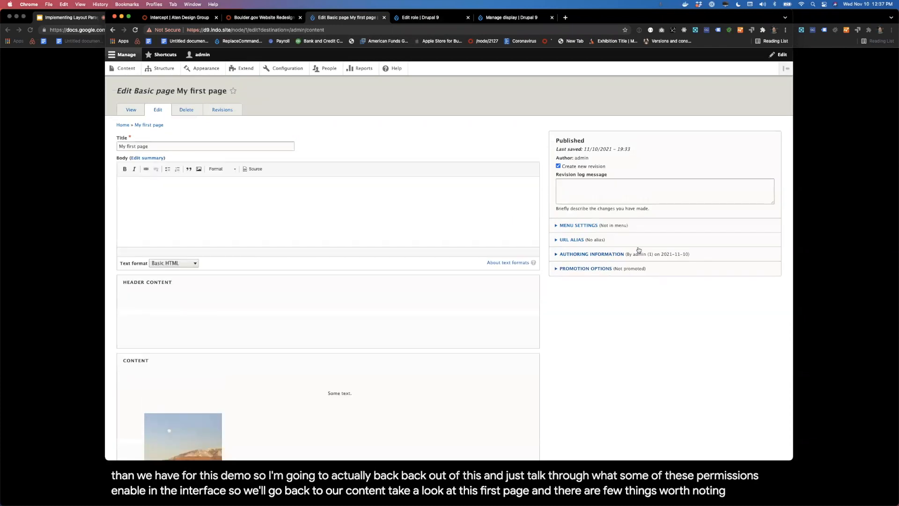
{"action": "mouse_move", "coordinate": [261, 285]}
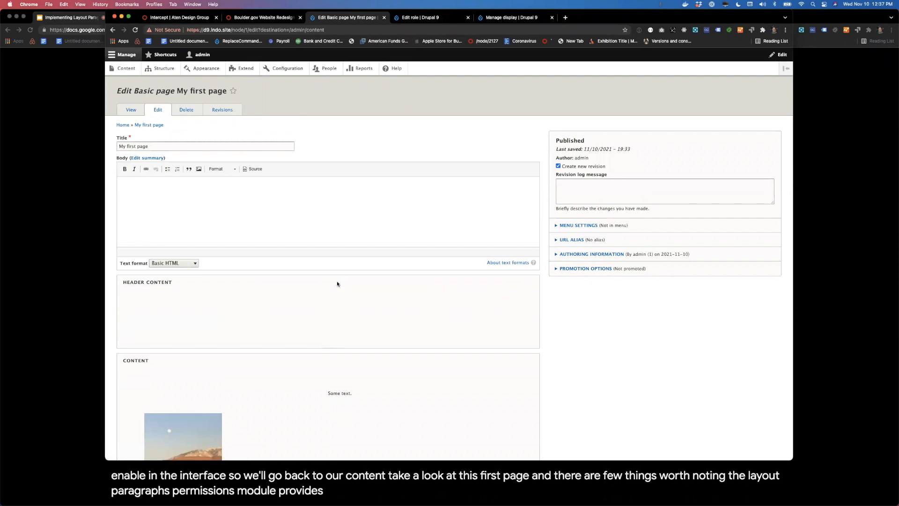
{"action": "mouse_move", "coordinate": [389, 286]}
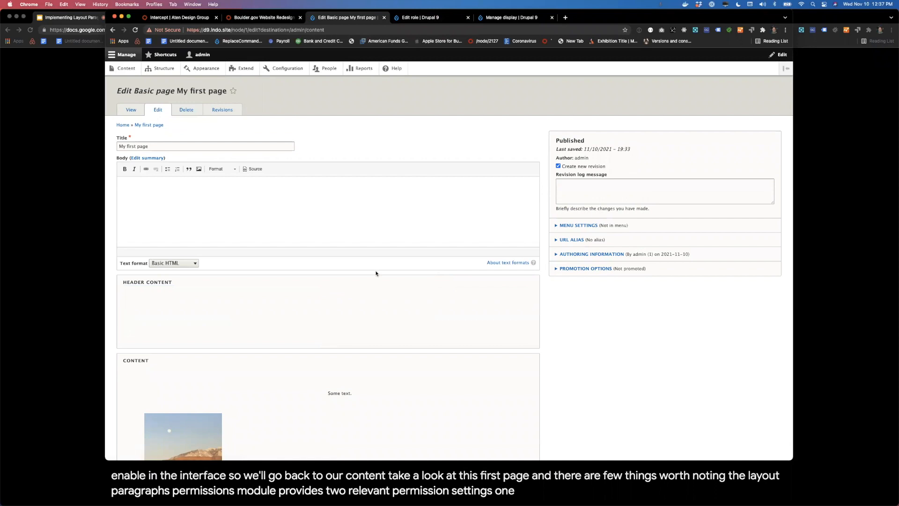
{"action": "scroll", "coordinate": [311, 304], "scroll_direction": "down", "scroll_amount": 3}
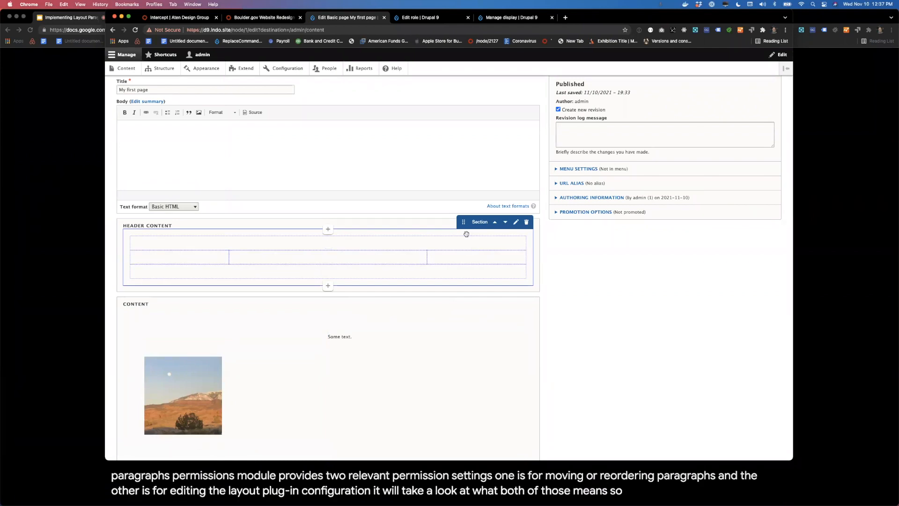
Step: Open the site-wide permissions for all roles in a separate browser tab and search them for "layout par"
{"action": "left_click", "coordinate": [328, 69], "text": "super"}
{"action": "left_click", "coordinate": [591, 18]}
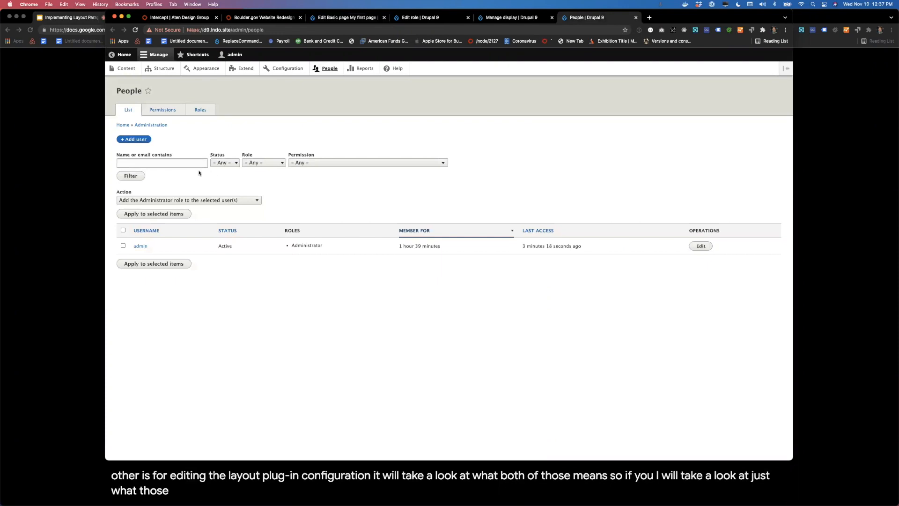
{"action": "left_click", "coordinate": [163, 110]}
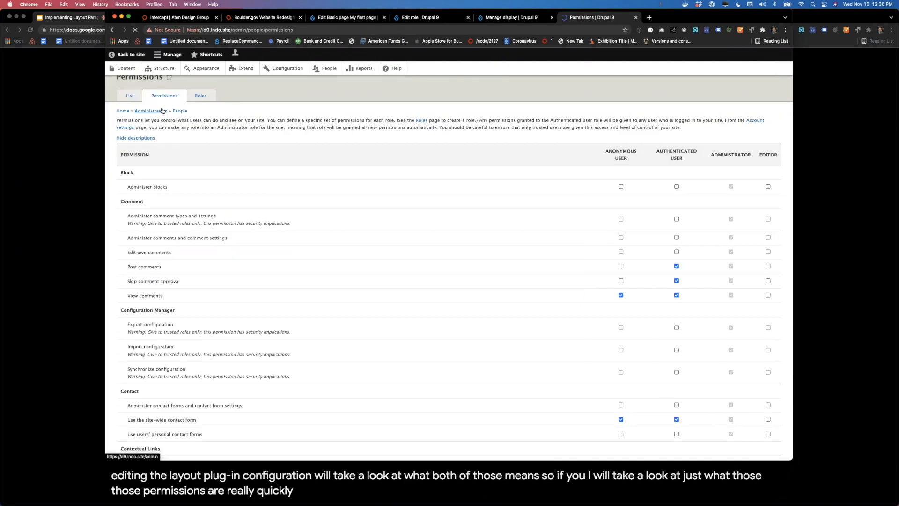
{"action": "key", "text": "super+f"}
{"action": "type", "text": "layout par"}
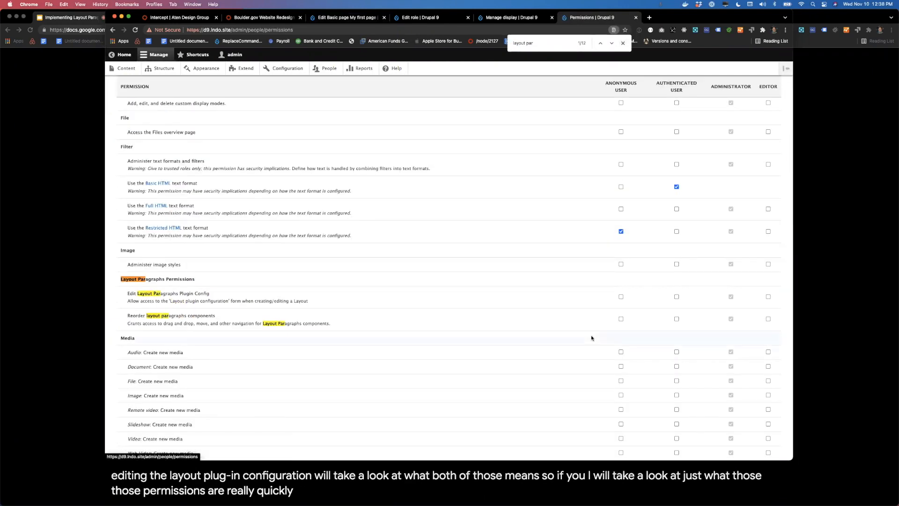
Step: Grant the Editor role Edit Layout Paragraphs Plugin Config and Reorder layout paragraphs components, and save the permissions
{"action": "left_click", "coordinate": [768, 296]}
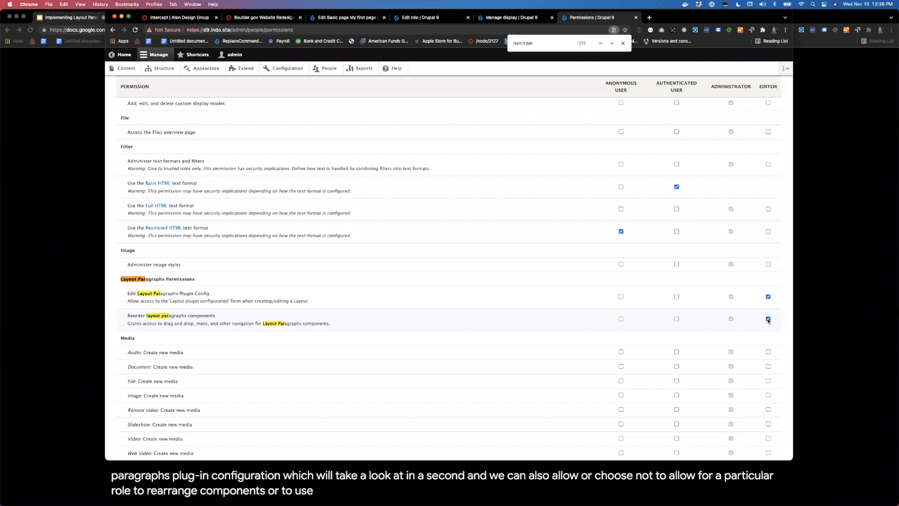
{"action": "scroll", "coordinate": [627, 319], "scroll_direction": "down", "scroll_amount": 15}
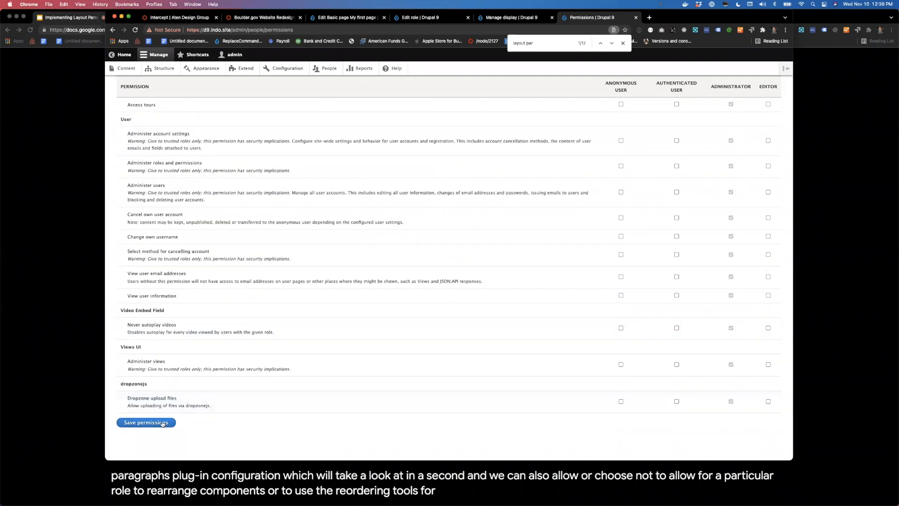
{"action": "left_click", "coordinate": [163, 423]}
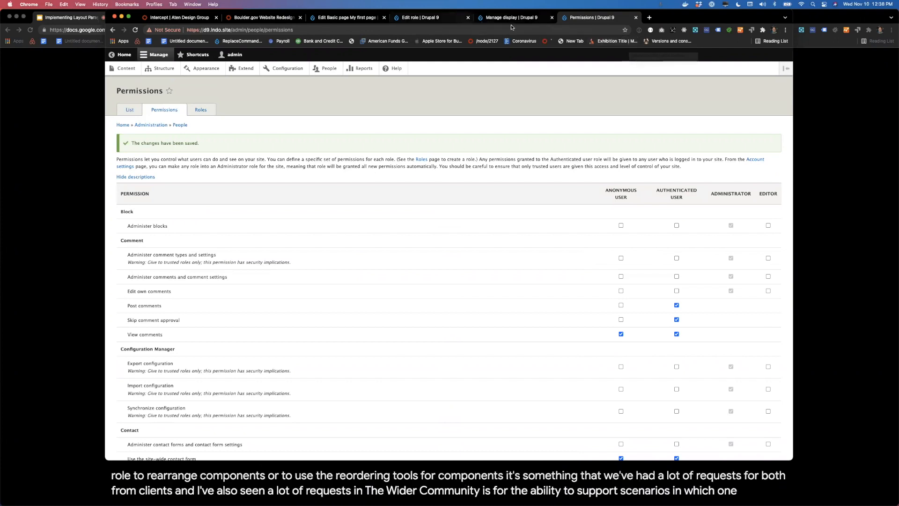
{"action": "left_click", "coordinate": [487, 17]}
{"action": "left_click", "coordinate": [432, 21]}
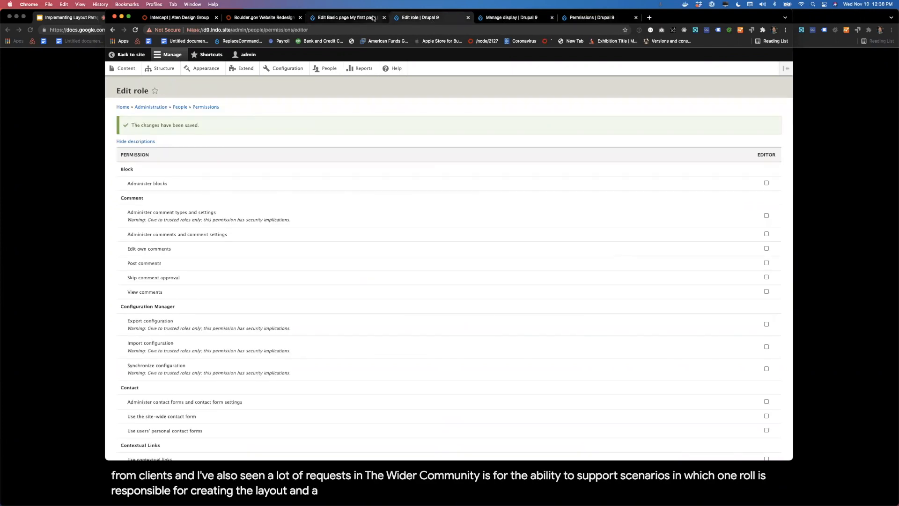
{"action": "left_click", "coordinate": [347, 17]}
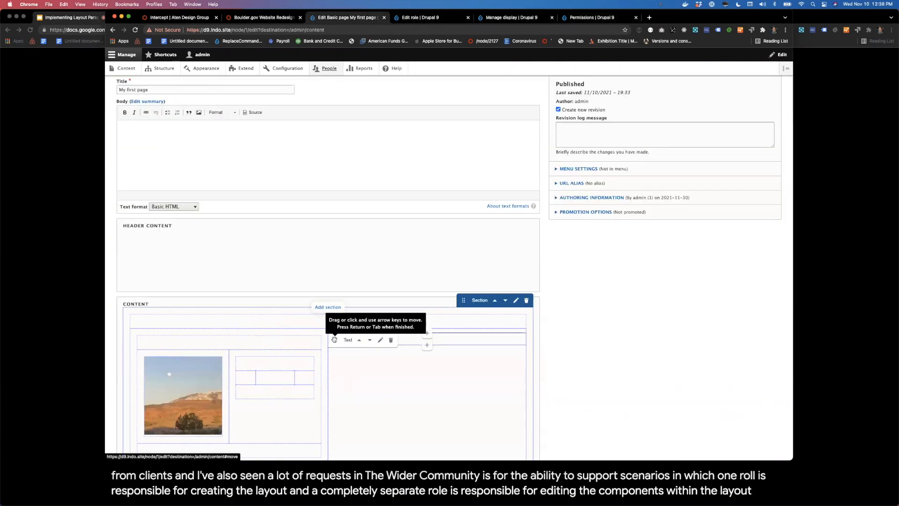
{"action": "left_click", "coordinate": [566, 18]}
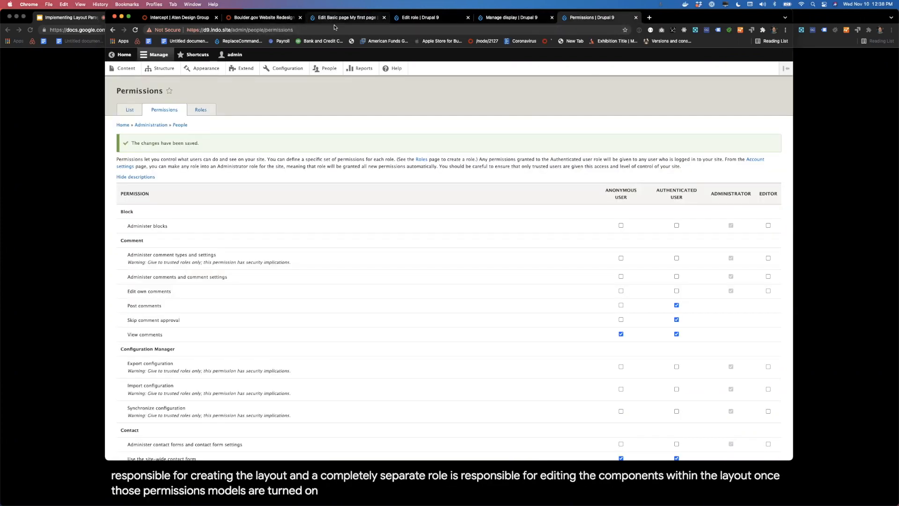
{"action": "scroll", "coordinate": [426, 348], "scroll_direction": "down", "scroll_amount": 1}
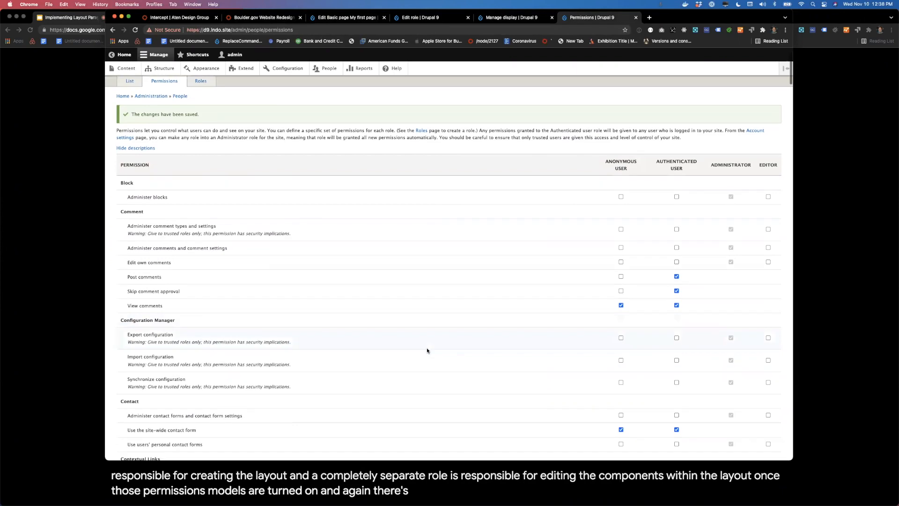
{"action": "scroll", "coordinate": [426, 347], "scroll_direction": "up", "scroll_amount": 1}
{"action": "scroll", "coordinate": [426, 348], "scroll_direction": "down", "scroll_amount": 3}
{"action": "scroll", "coordinate": [408, 169], "scroll_direction": "up", "scroll_amount": 2}
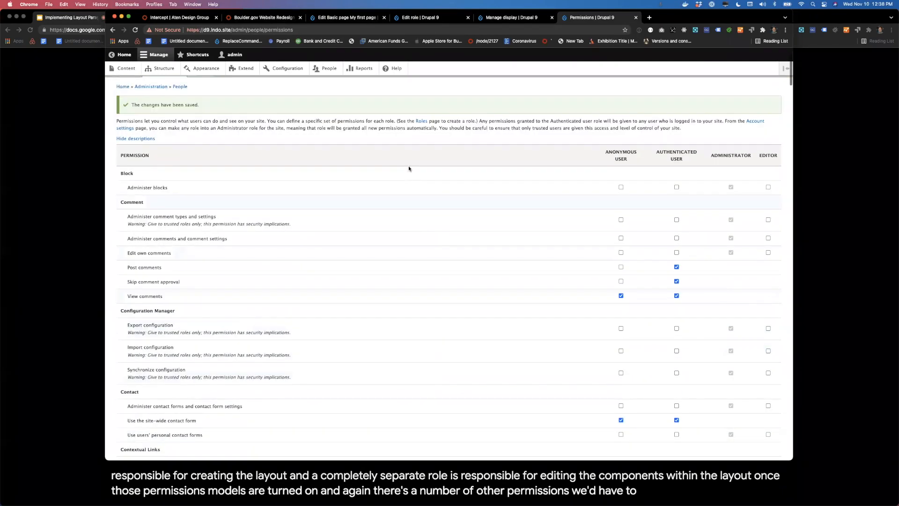
Step: Review the section controls in the Content field of "My first page" and open the outer section's settings with its layout options expanded
{"action": "left_click", "coordinate": [345, 19]}
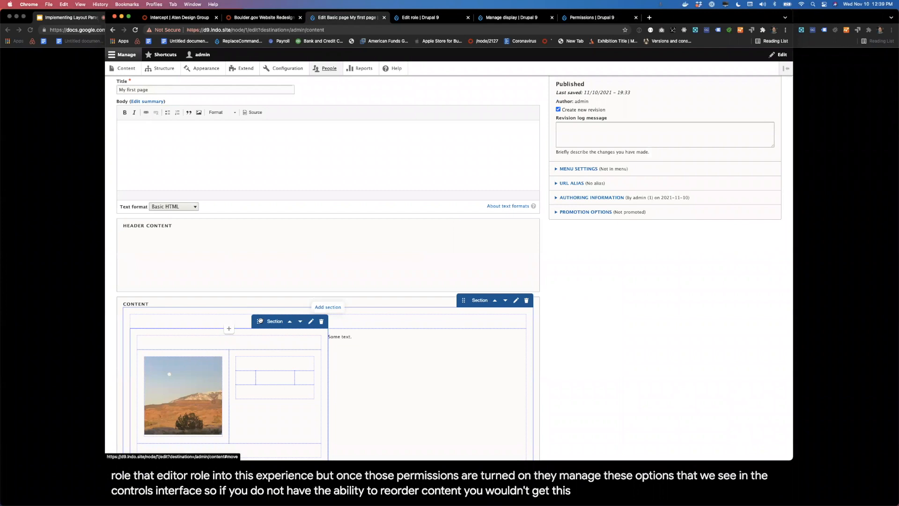
{"action": "scroll", "coordinate": [262, 328], "scroll_direction": "down", "scroll_amount": 3}
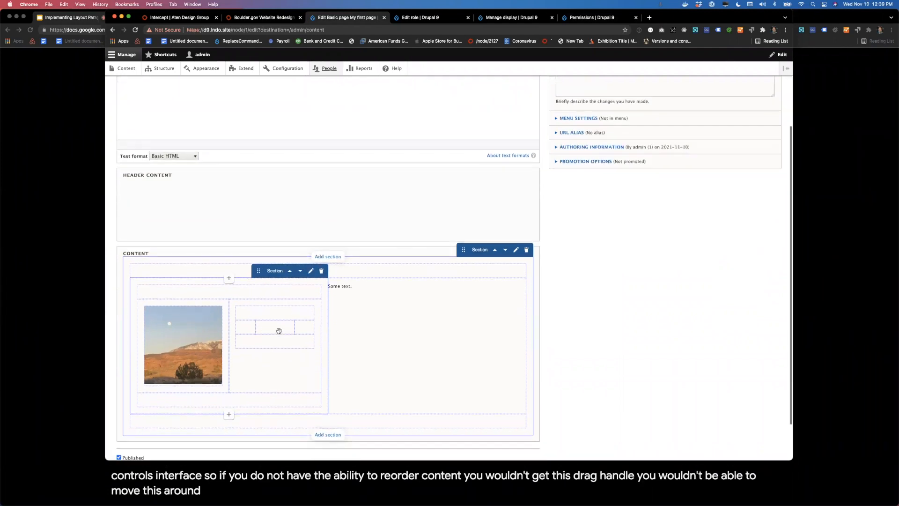
{"action": "mouse_move", "coordinate": [319, 262]}
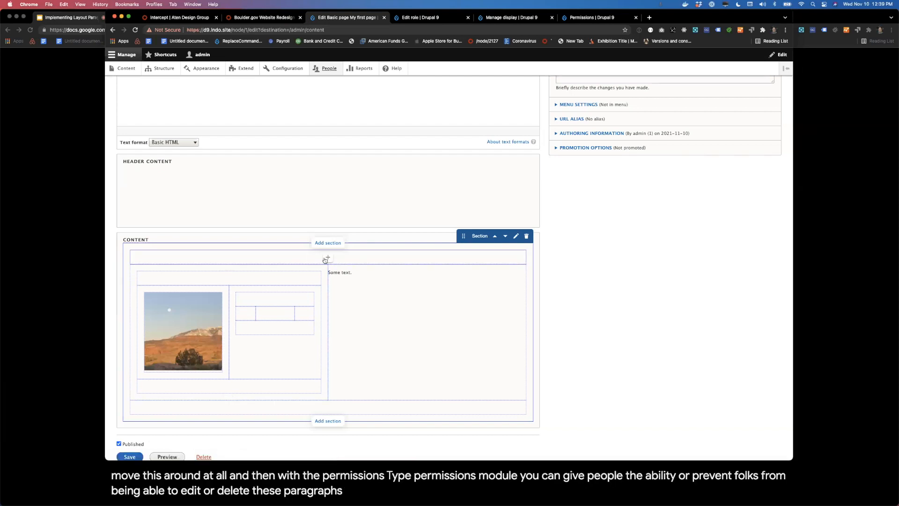
{"action": "left_click", "coordinate": [515, 237]}
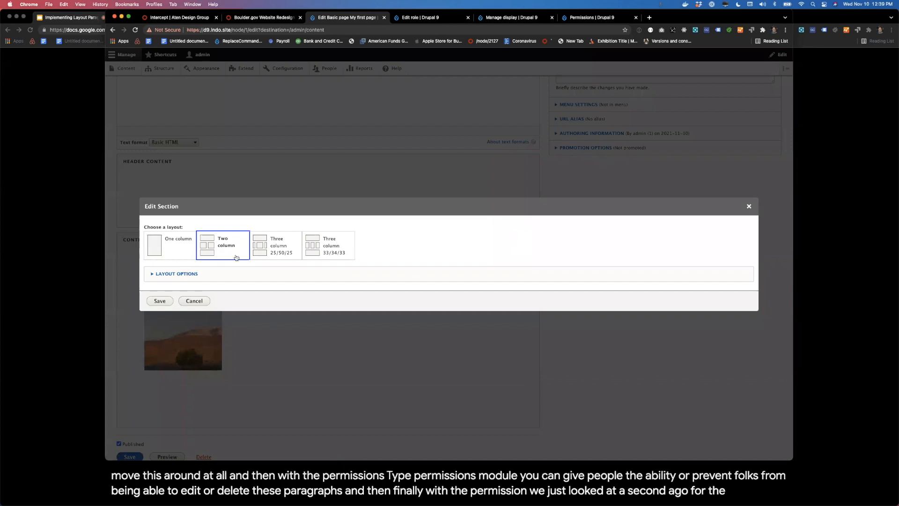
{"action": "left_click", "coordinate": [188, 277]}
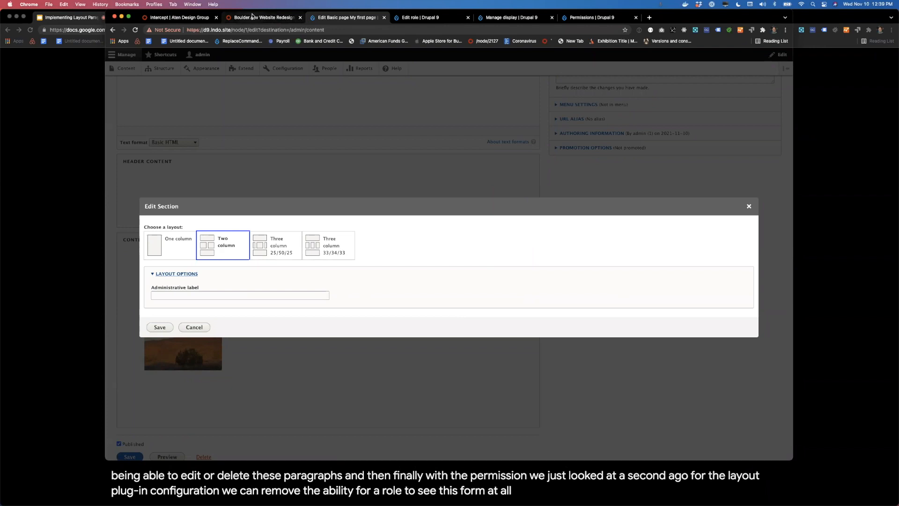
Step: On the Boulder.gov Website Redesign page, start editing the content and examine the style options of the City of Boulder header section
{"action": "left_click", "coordinate": [242, 19]}
{"action": "scroll", "coordinate": [269, 147], "scroll_direction": "up", "scroll_amount": 3}
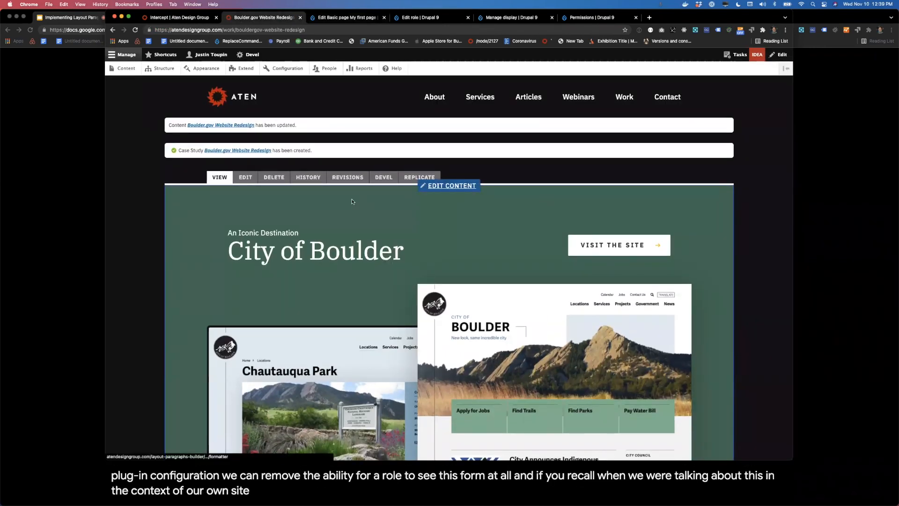
{"action": "left_click", "coordinate": [455, 187]}
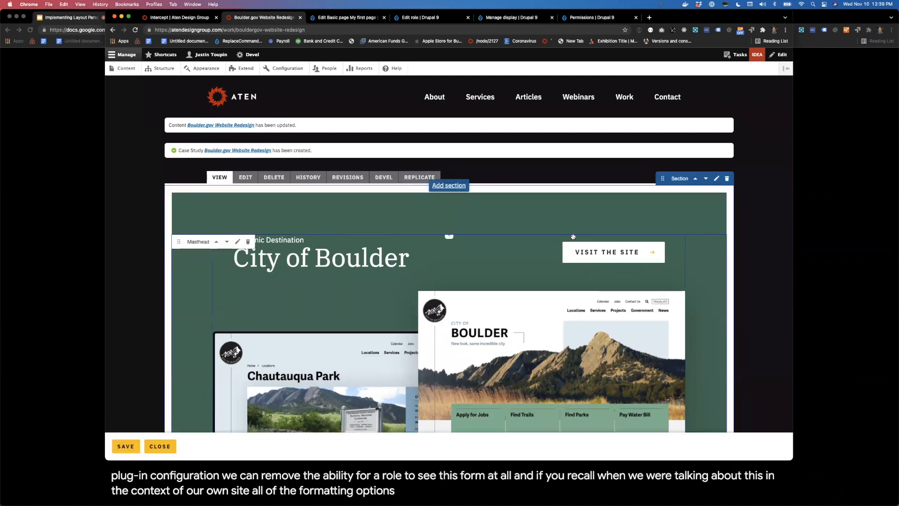
{"action": "left_click", "coordinate": [716, 178]}
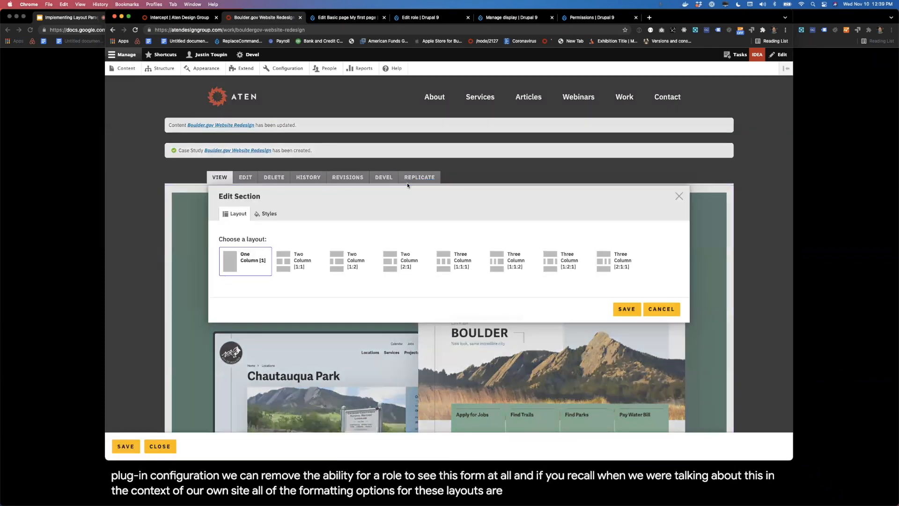
{"action": "left_click", "coordinate": [268, 217]}
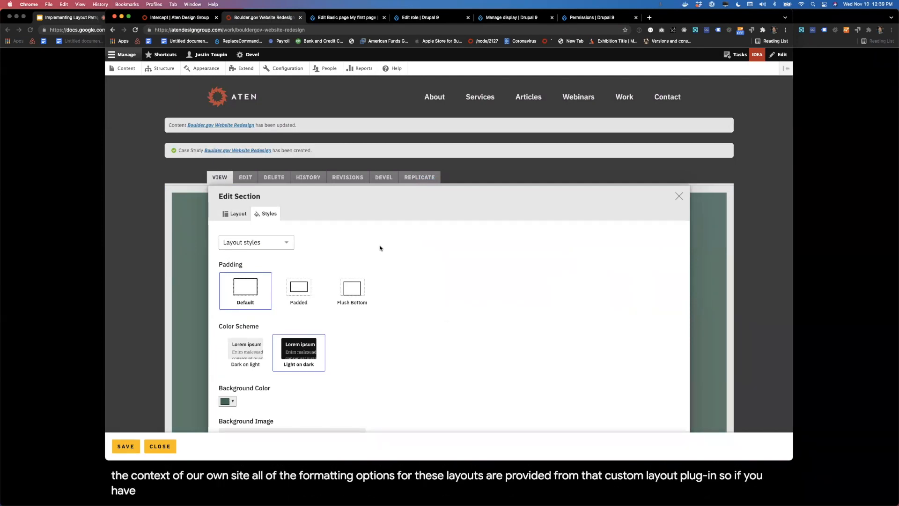
{"action": "scroll", "coordinate": [368, 274], "scroll_direction": "down", "scroll_amount": 3}
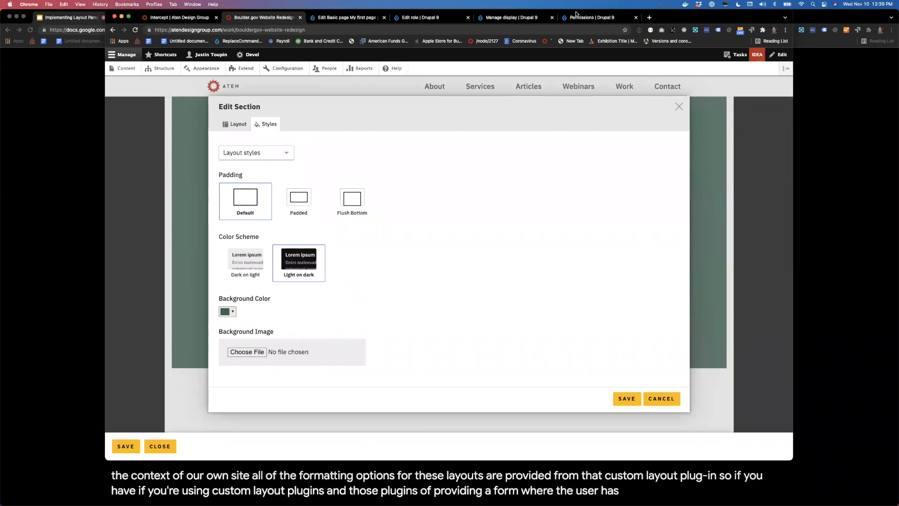
Step: Return to the edit form of "My first page" and close the outer section's settings without saving
{"action": "left_click", "coordinate": [517, 22]}
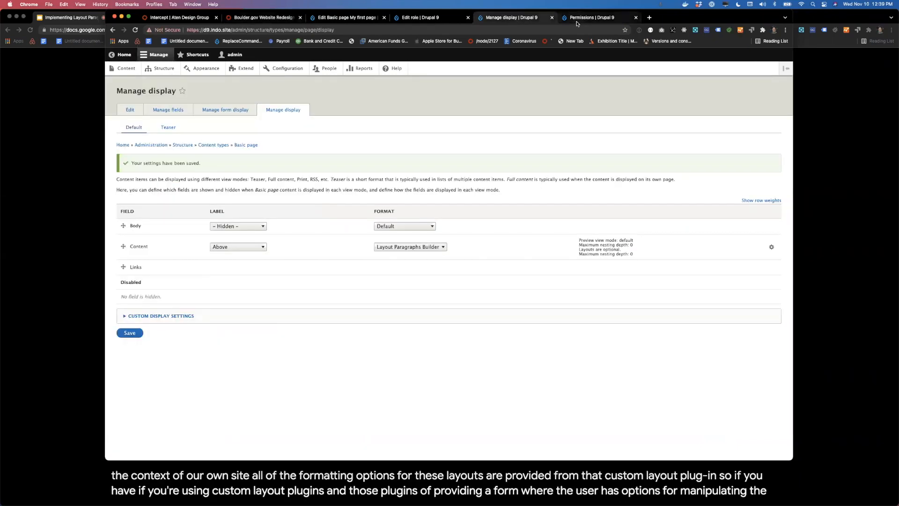
{"action": "left_click", "coordinate": [578, 23]}
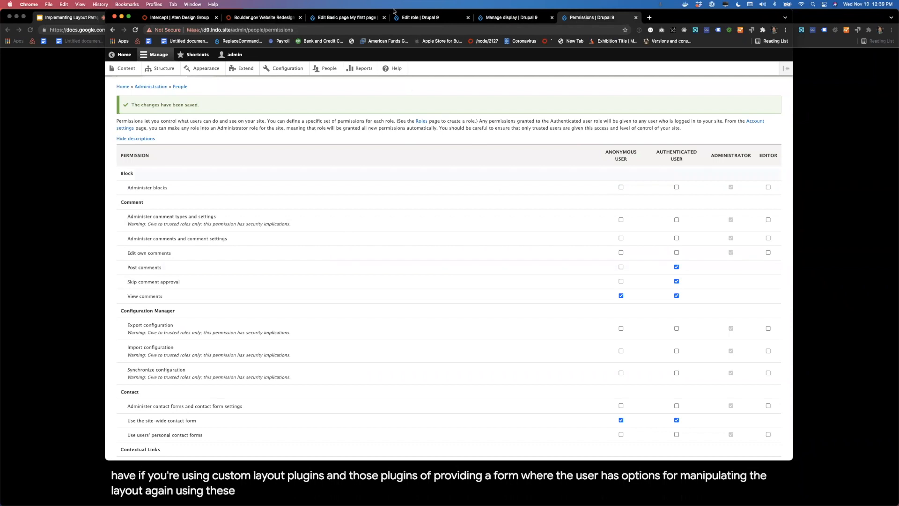
{"action": "left_click", "coordinate": [349, 20]}
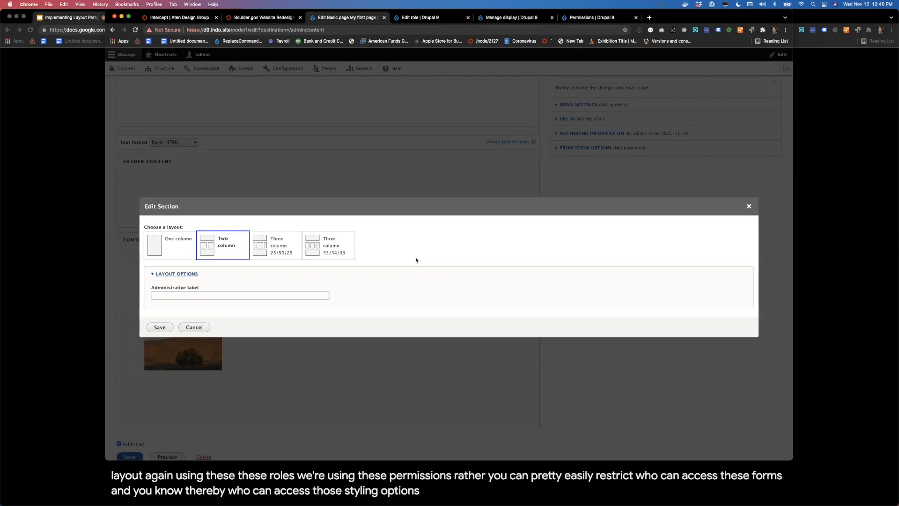
{"action": "left_click", "coordinate": [749, 206]}
{"action": "scroll", "coordinate": [609, 281], "scroll_direction": "up", "scroll_amount": 3}
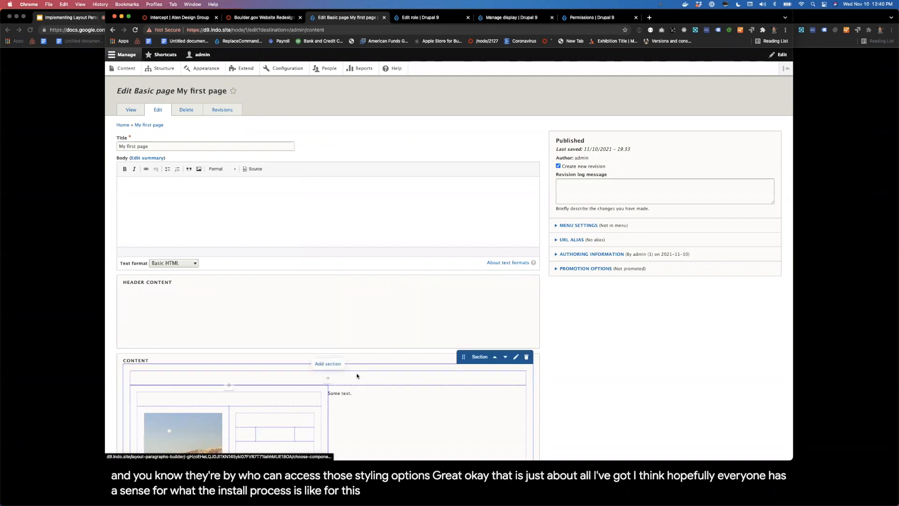
{"action": "scroll", "coordinate": [593, 364], "scroll_direction": "down", "scroll_amount": 5}
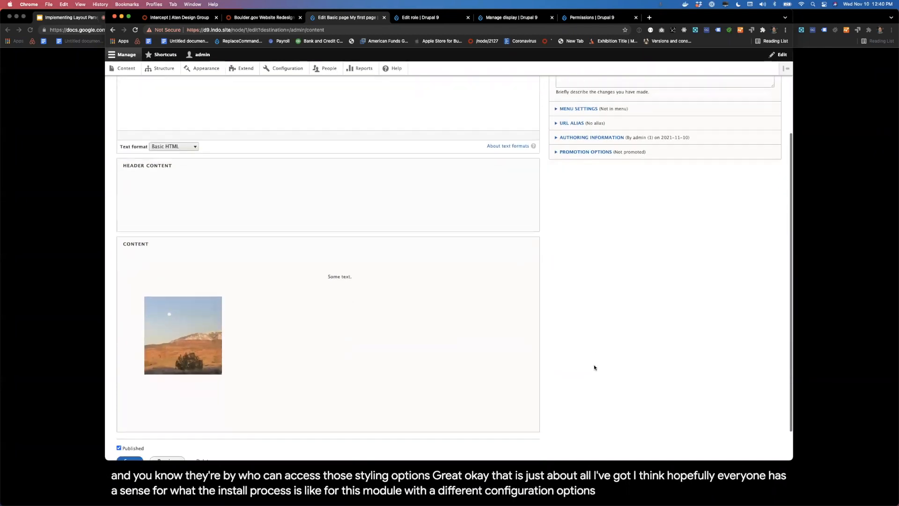
{"action": "scroll", "coordinate": [594, 364], "scroll_direction": "up", "scroll_amount": 5}
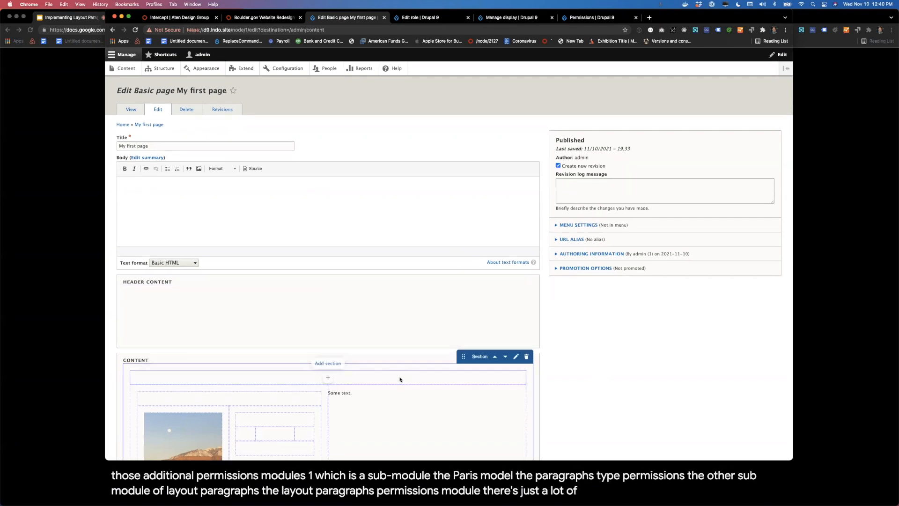
{"action": "scroll", "coordinate": [328, 188], "scroll_direction": "down", "scroll_amount": 5}
{"action": "mouse_move", "coordinate": [274, 247]}
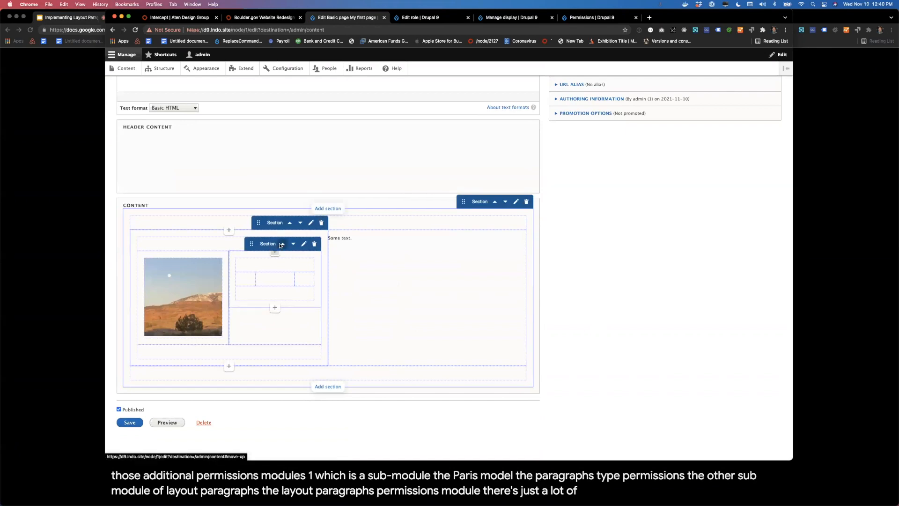